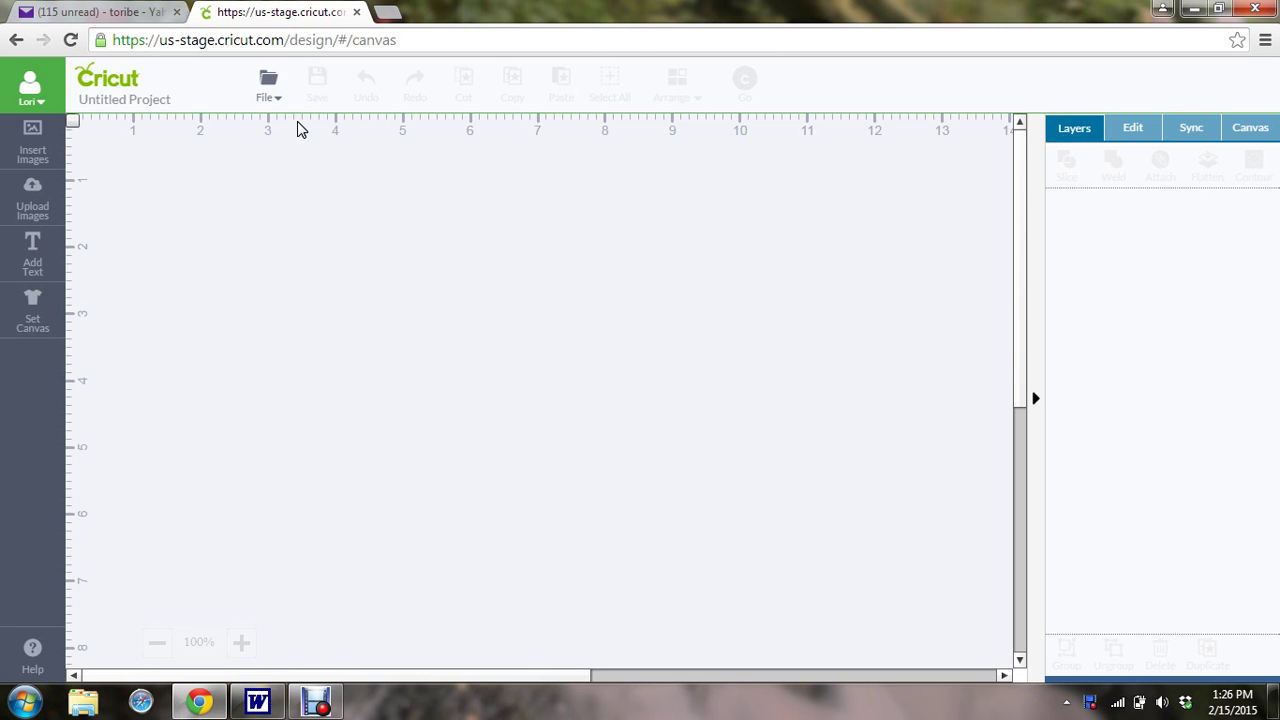
# - Hide the layers panel to widen the empty canvas, and bring it back into view
pyautogui.click(569, 175)
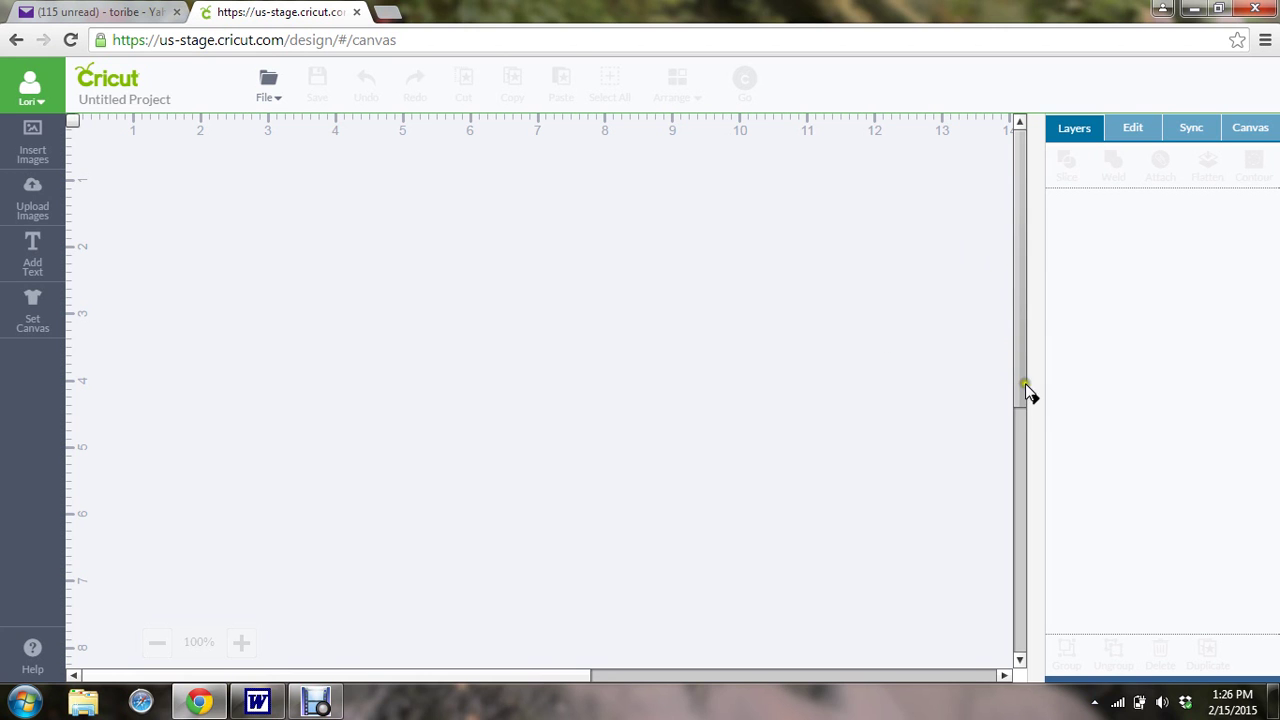
pyautogui.click(1036, 401)
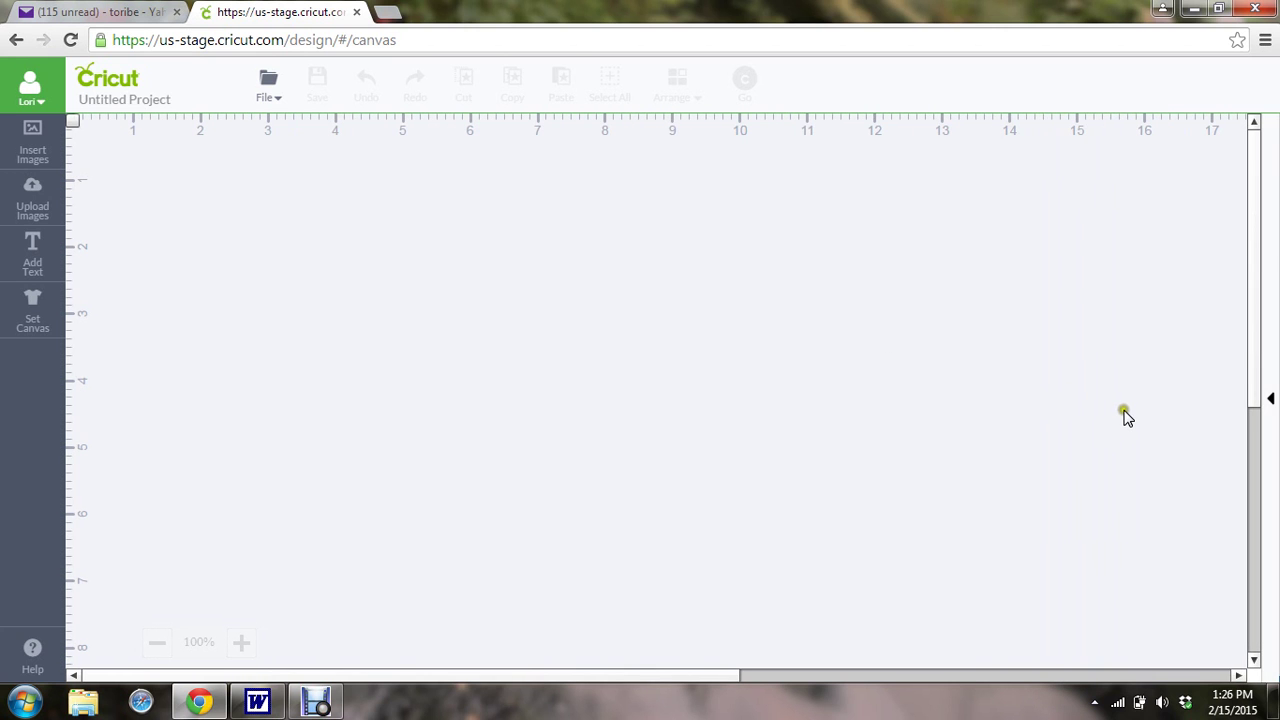
pyautogui.click(1271, 402)
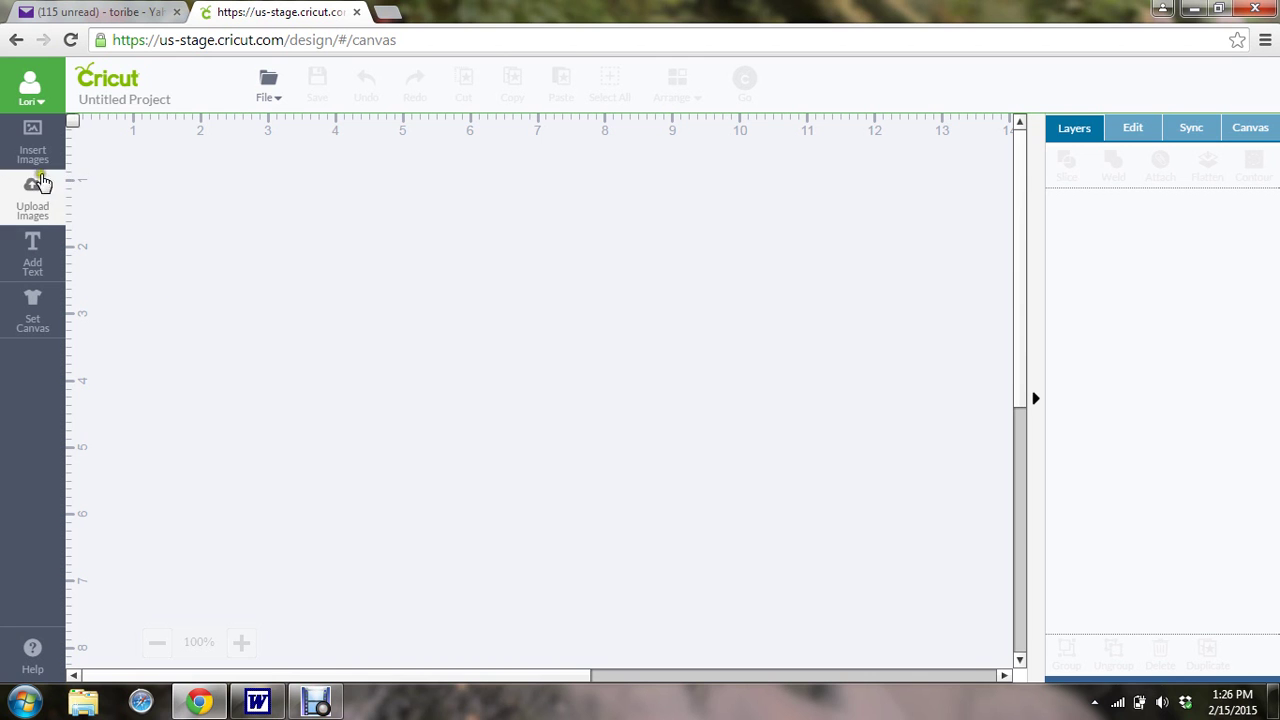
# - Open the image library, view the images in the Most Popular category, and clear that category filter
pyautogui.click(35, 158)
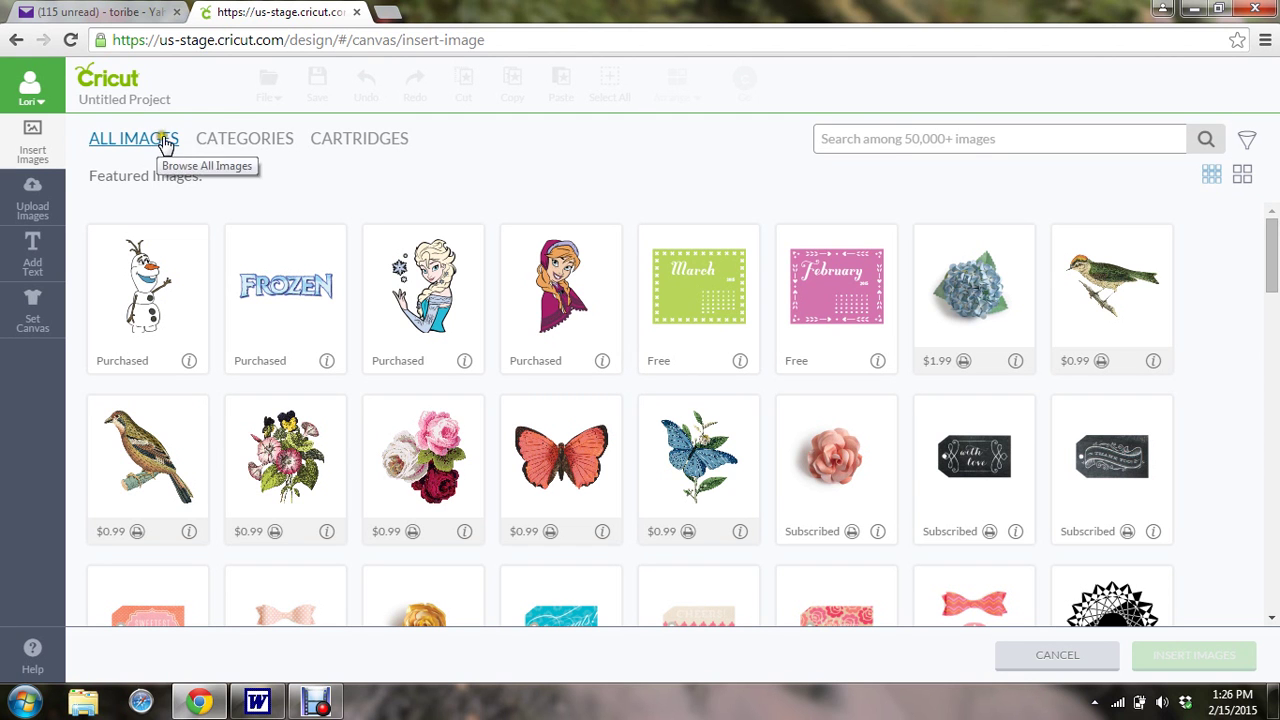
pyautogui.click(244, 140)
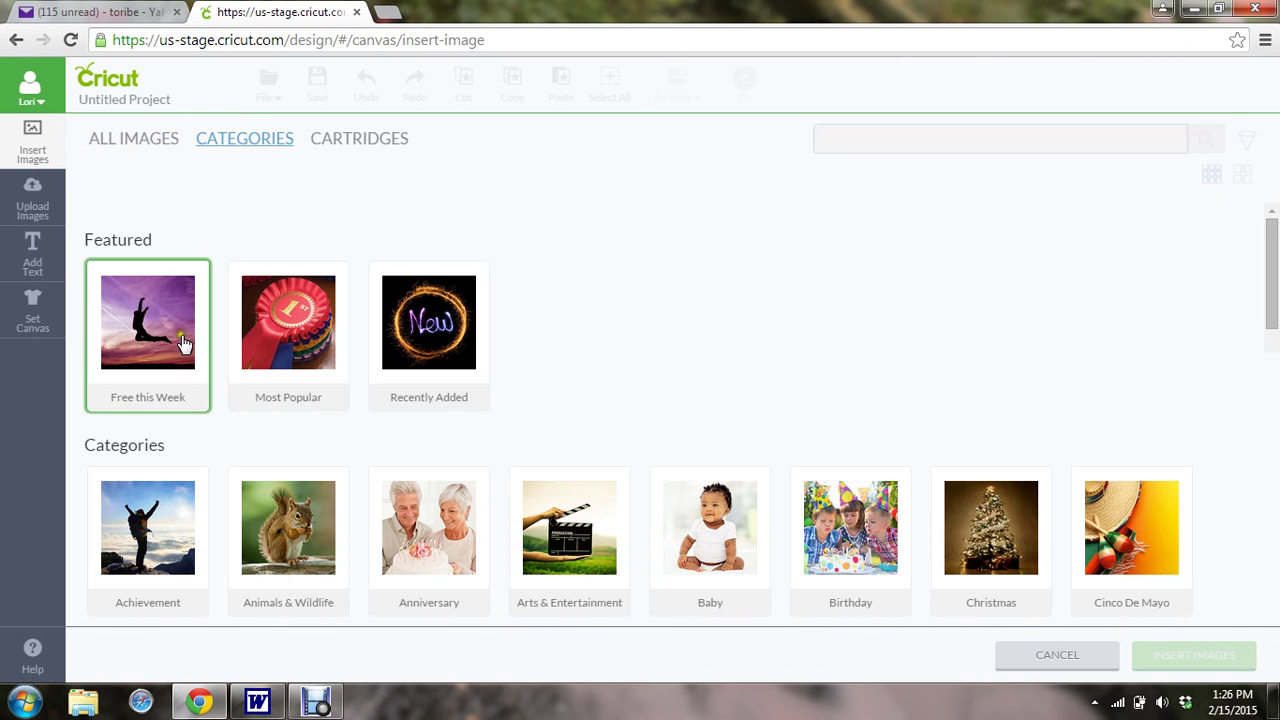
pyautogui.click(155, 394)
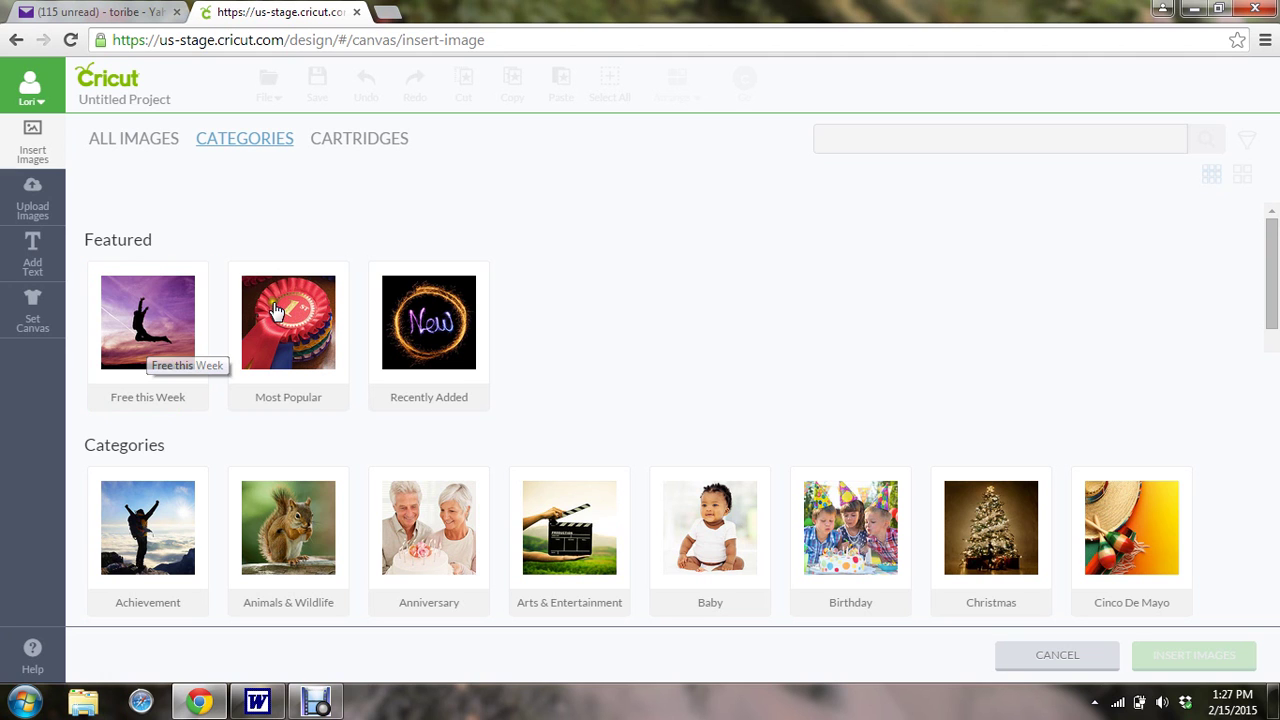
pyautogui.click(289, 347)
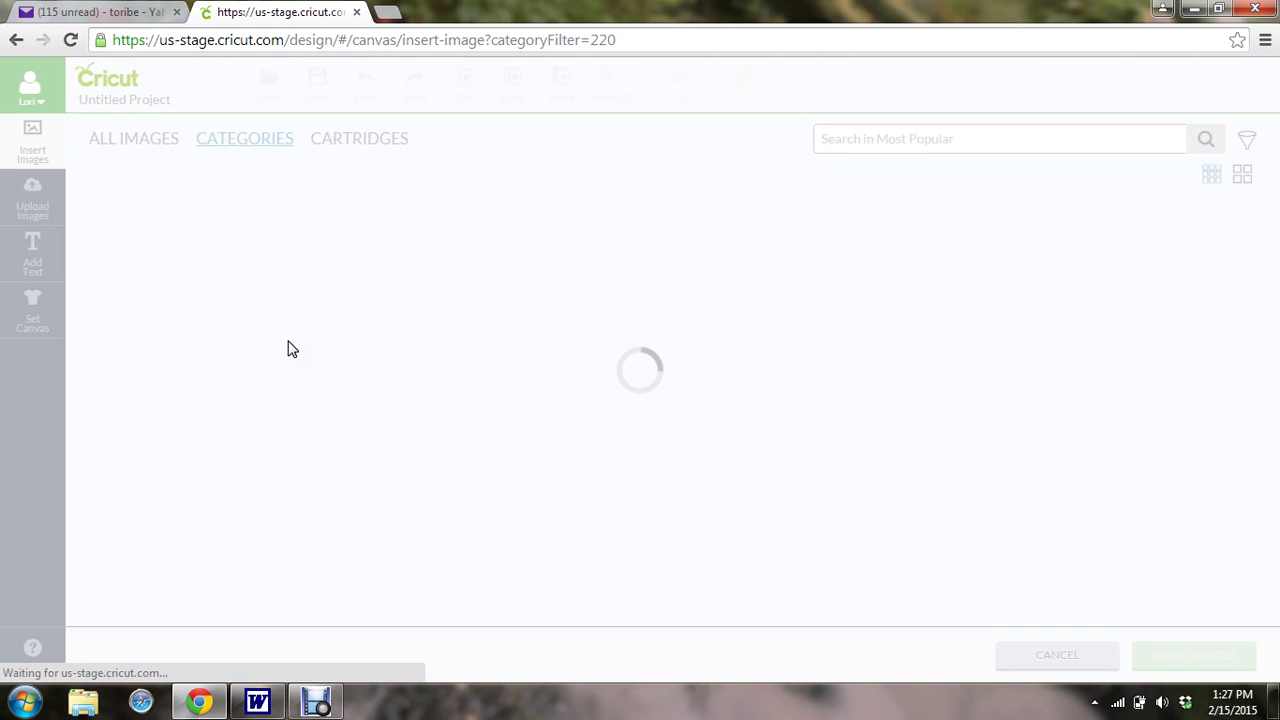
pyautogui.click(353, 289)
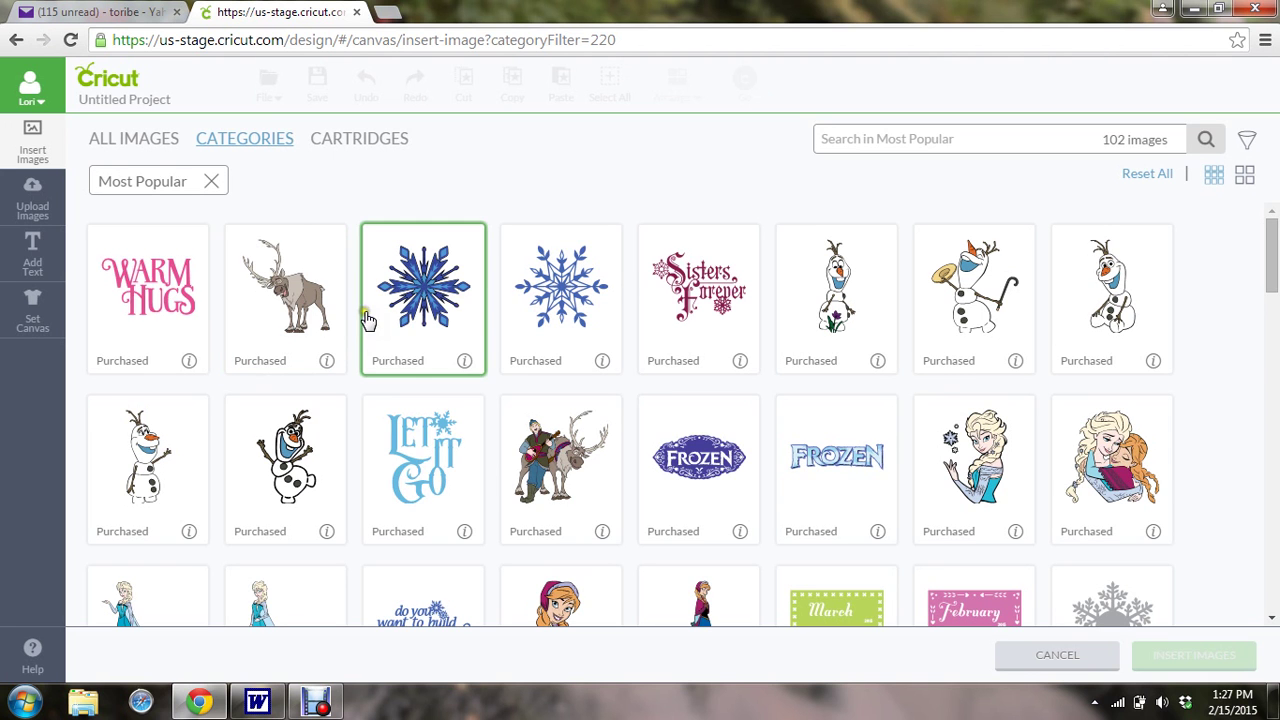
pyautogui.click(216, 184)
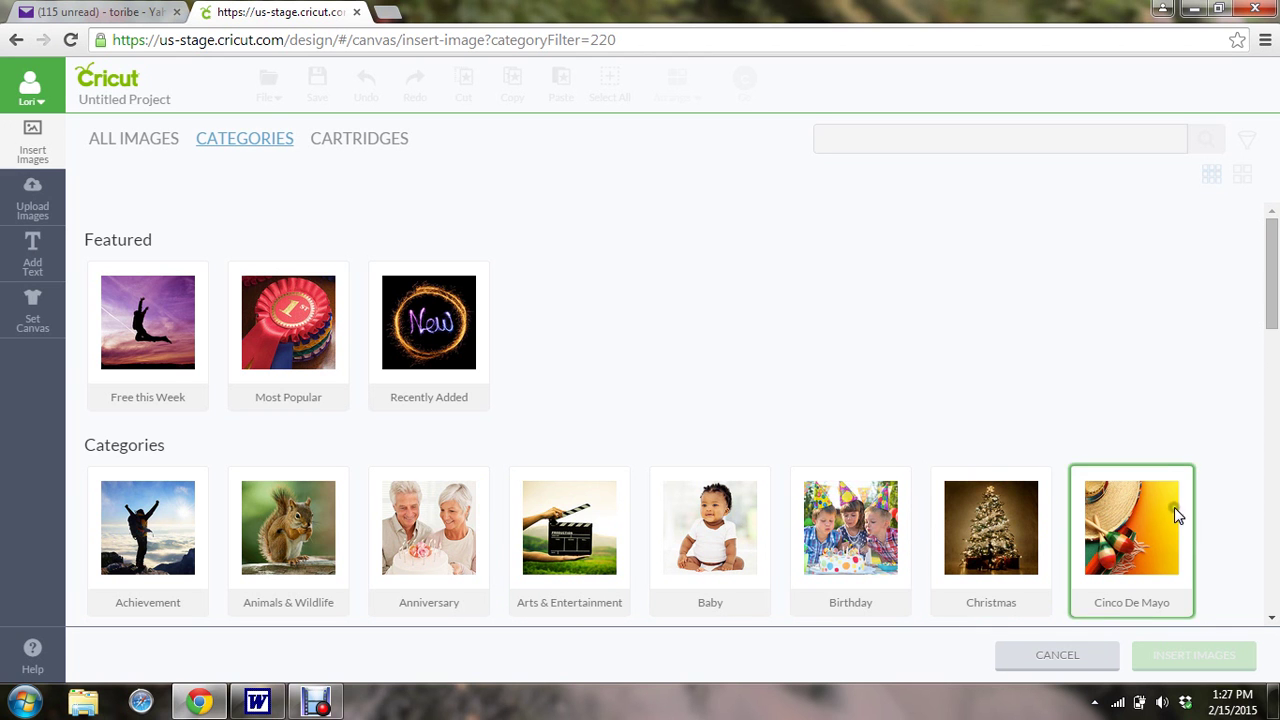
# - Look through the whole list of image categories and brands, and return to its beginning
pyautogui.moveTo(1270, 268); pyautogui.dragTo(1268, 378)
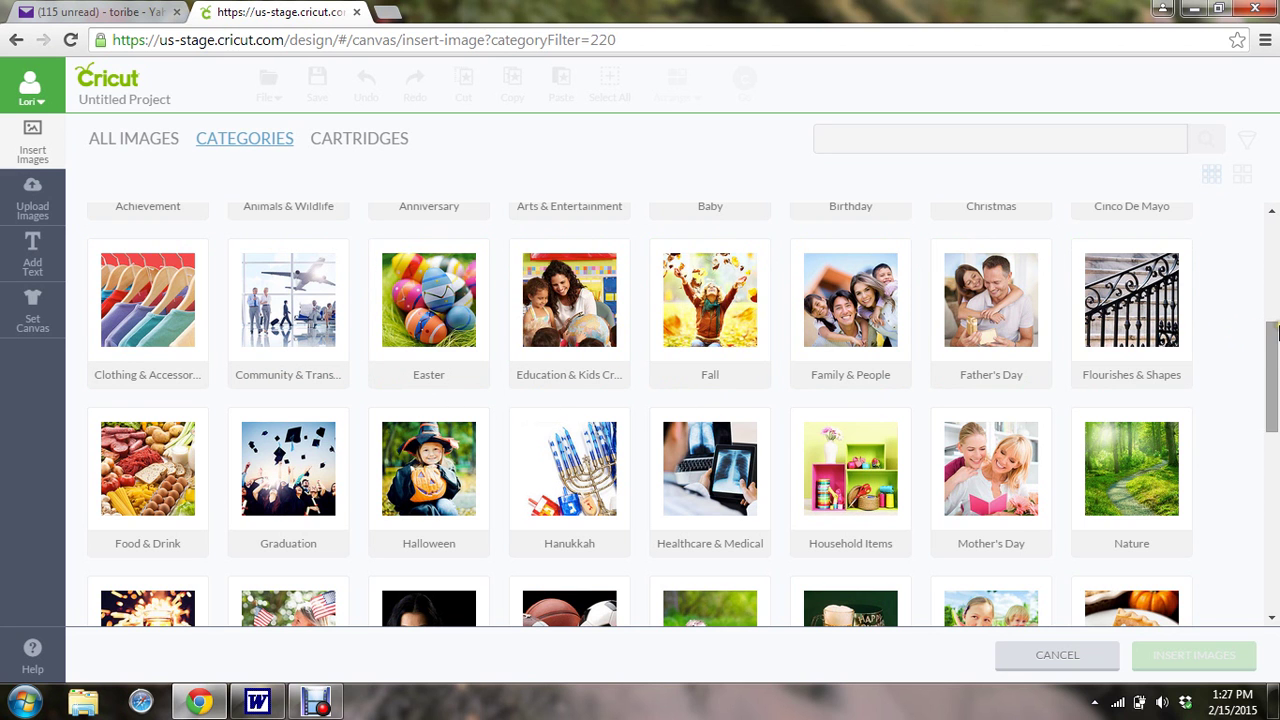
pyautogui.moveTo(1270, 336); pyautogui.dragTo(1268, 441)
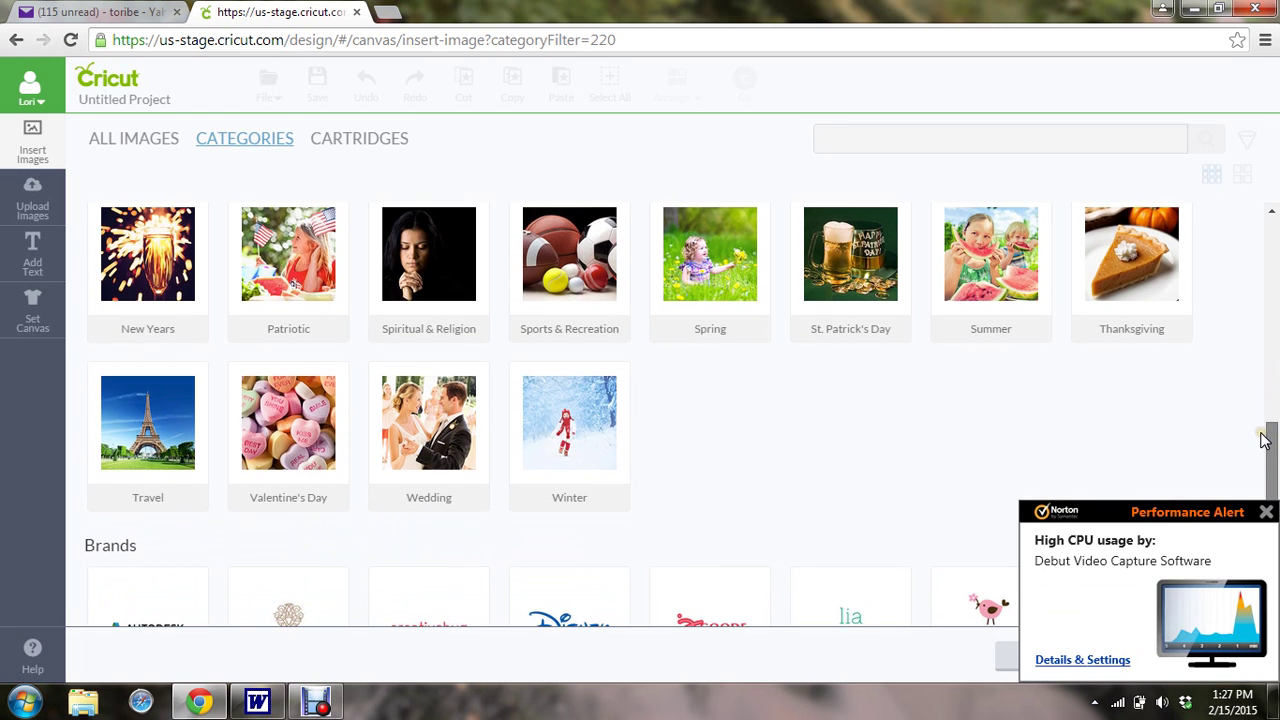
pyautogui.click(1264, 518)
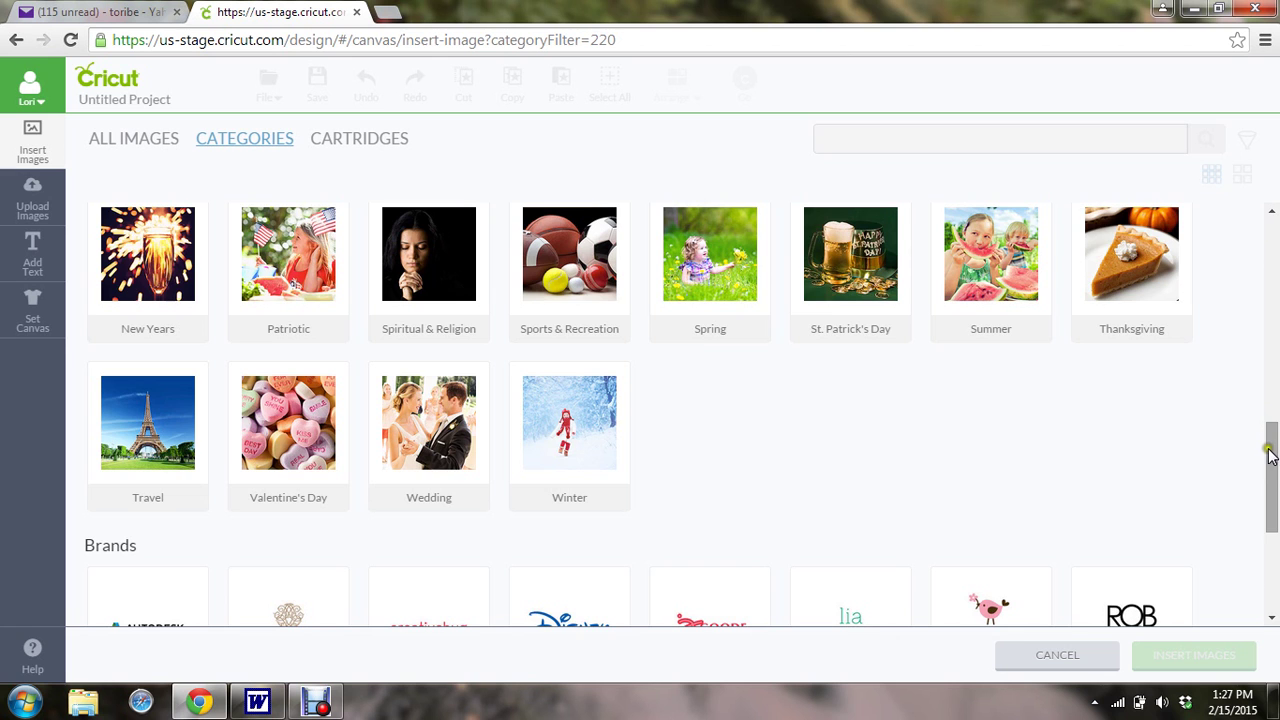
pyautogui.moveTo(1270, 455); pyautogui.dragTo(1273, 540)
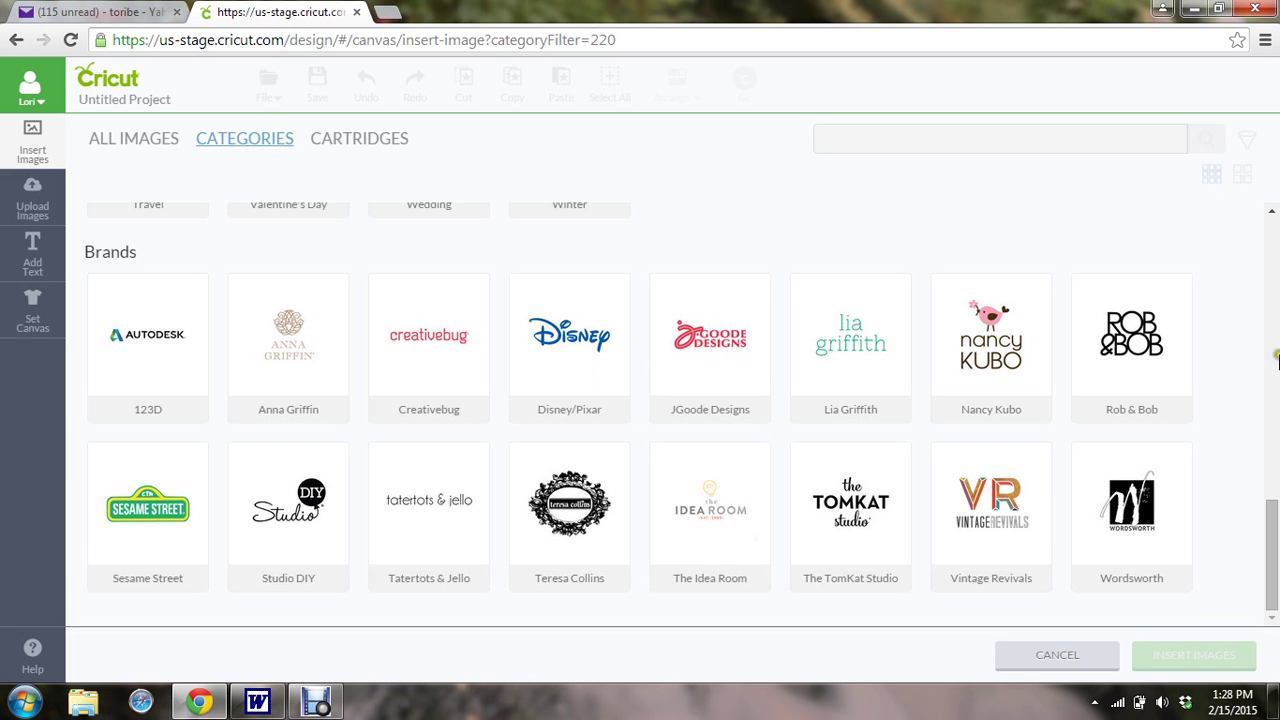
pyautogui.moveTo(1276, 482); pyautogui.dragTo(1274, 243)
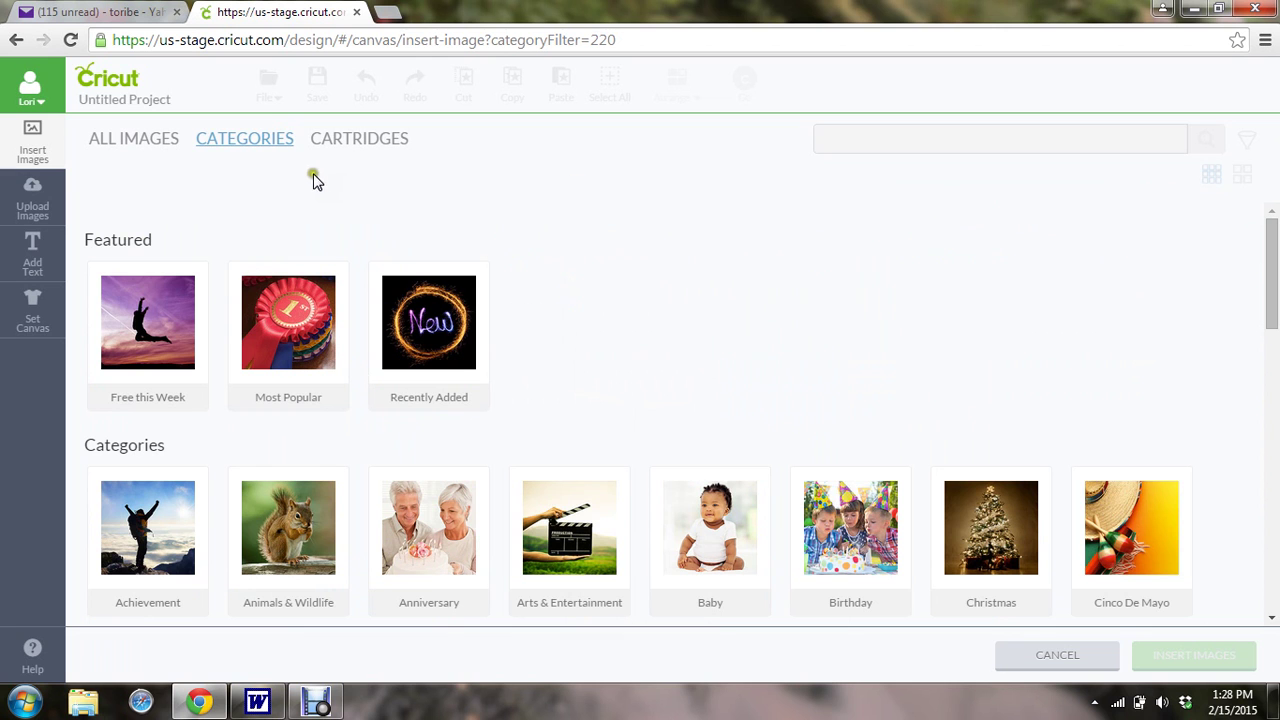
# - Search the cartridges for "Create a critter" and look through the matching cartridges
pyautogui.click(366, 145)
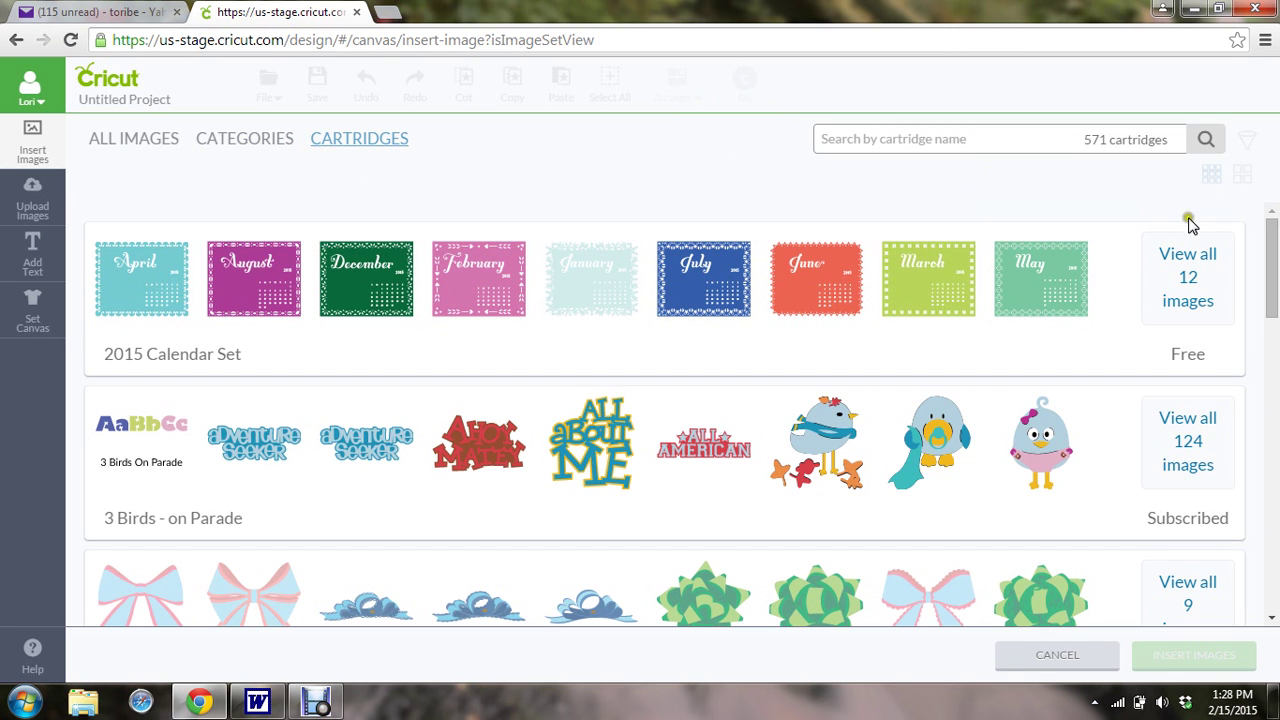
pyautogui.moveTo(1272, 231); pyautogui.dragTo(1274, 452)
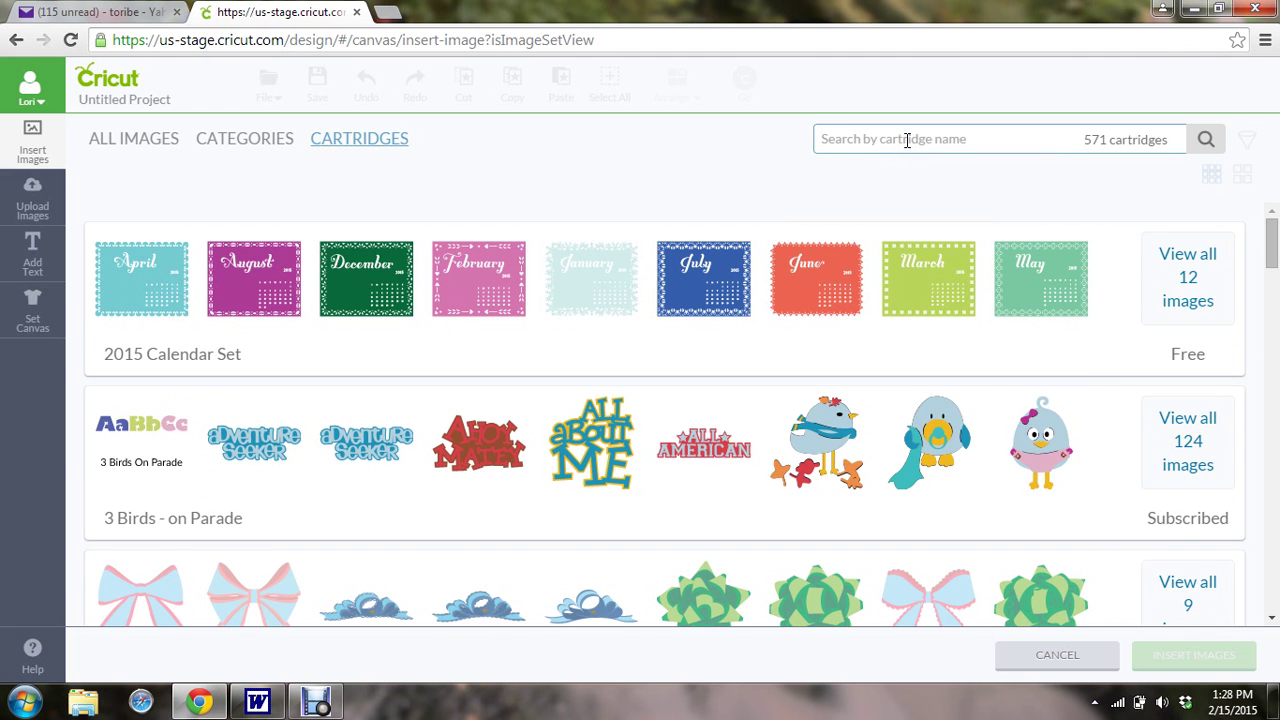
pyautogui.write('Create a critter')
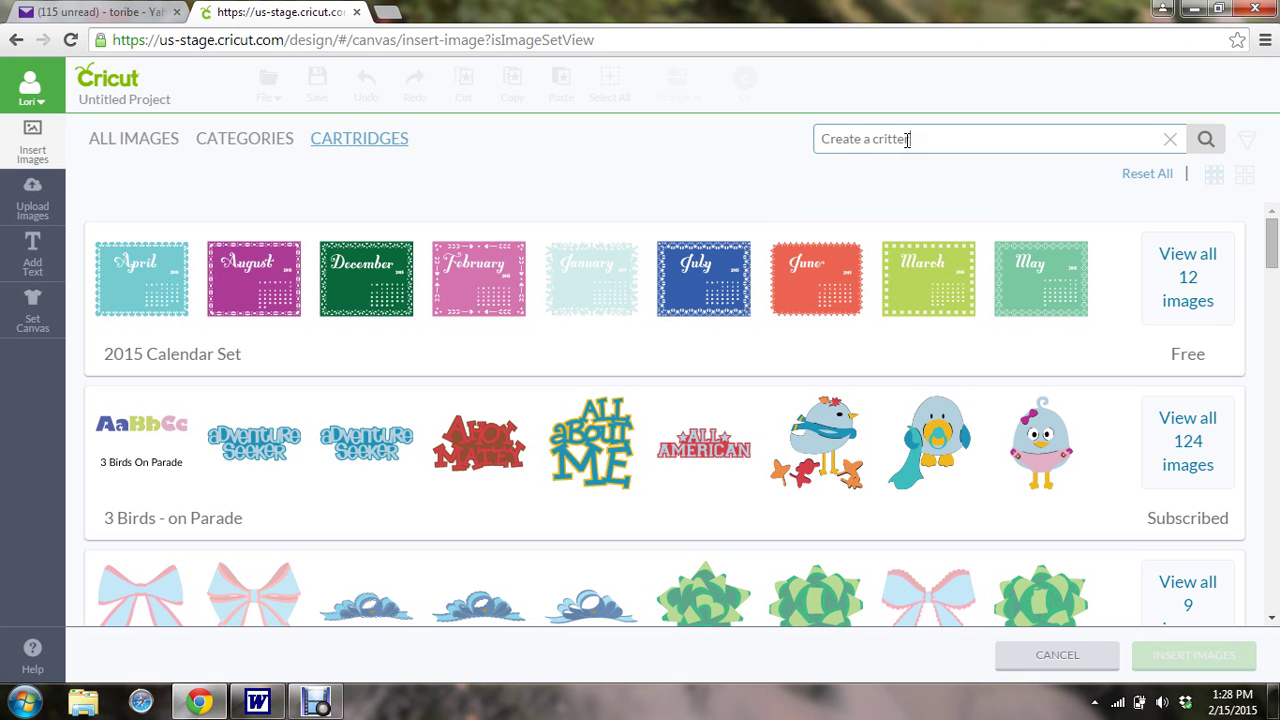
pyautogui.click(1205, 140)
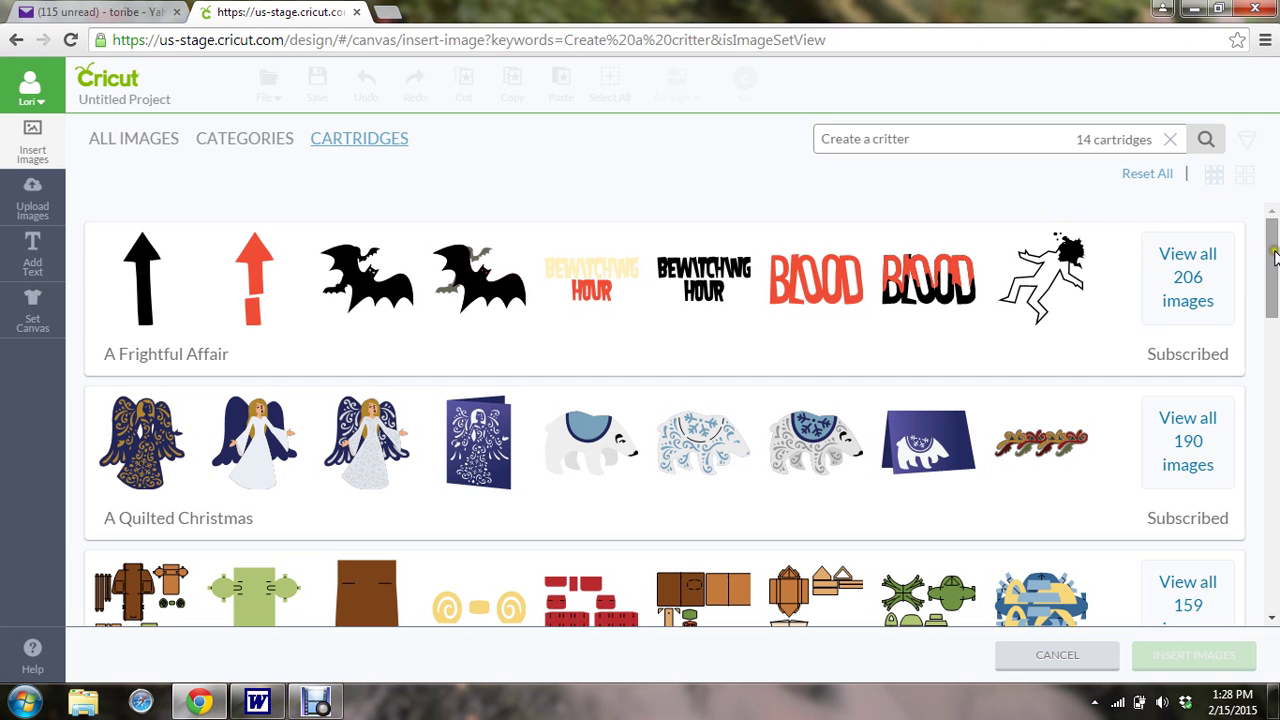
pyautogui.moveTo(1275, 258); pyautogui.dragTo(1272, 448)
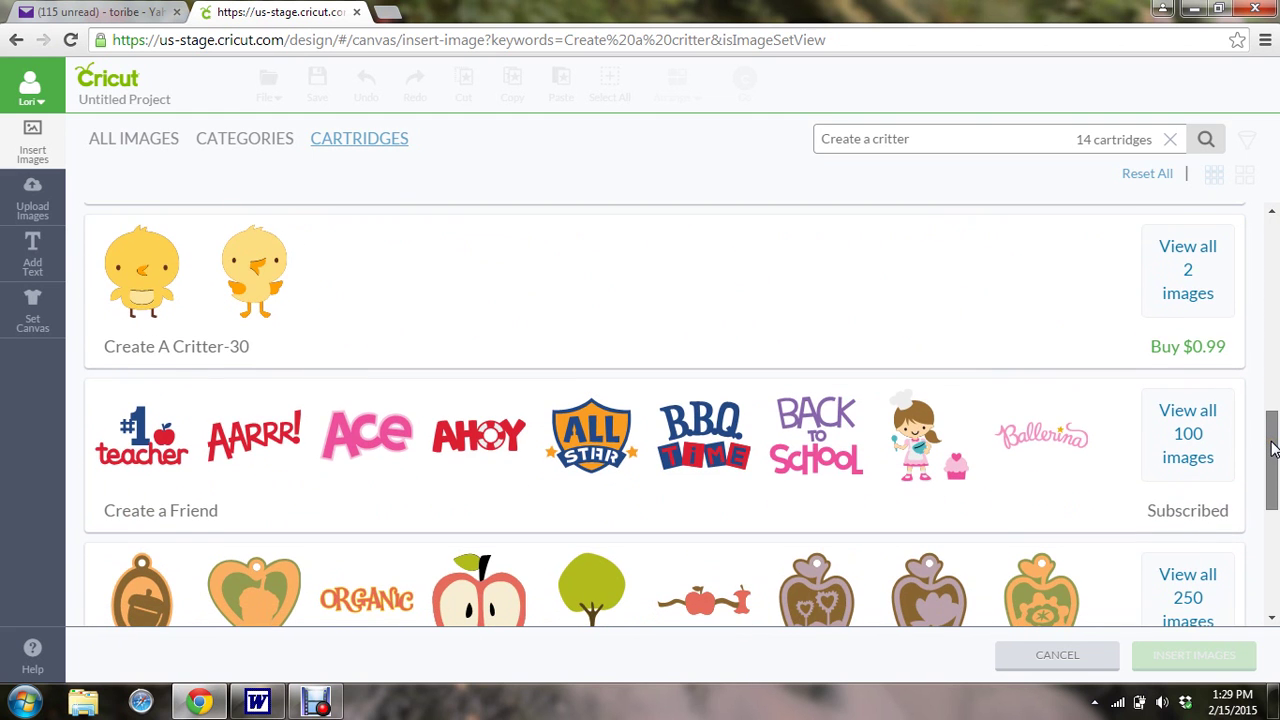
pyautogui.moveTo(1272, 448); pyautogui.dragTo(1276, 235)
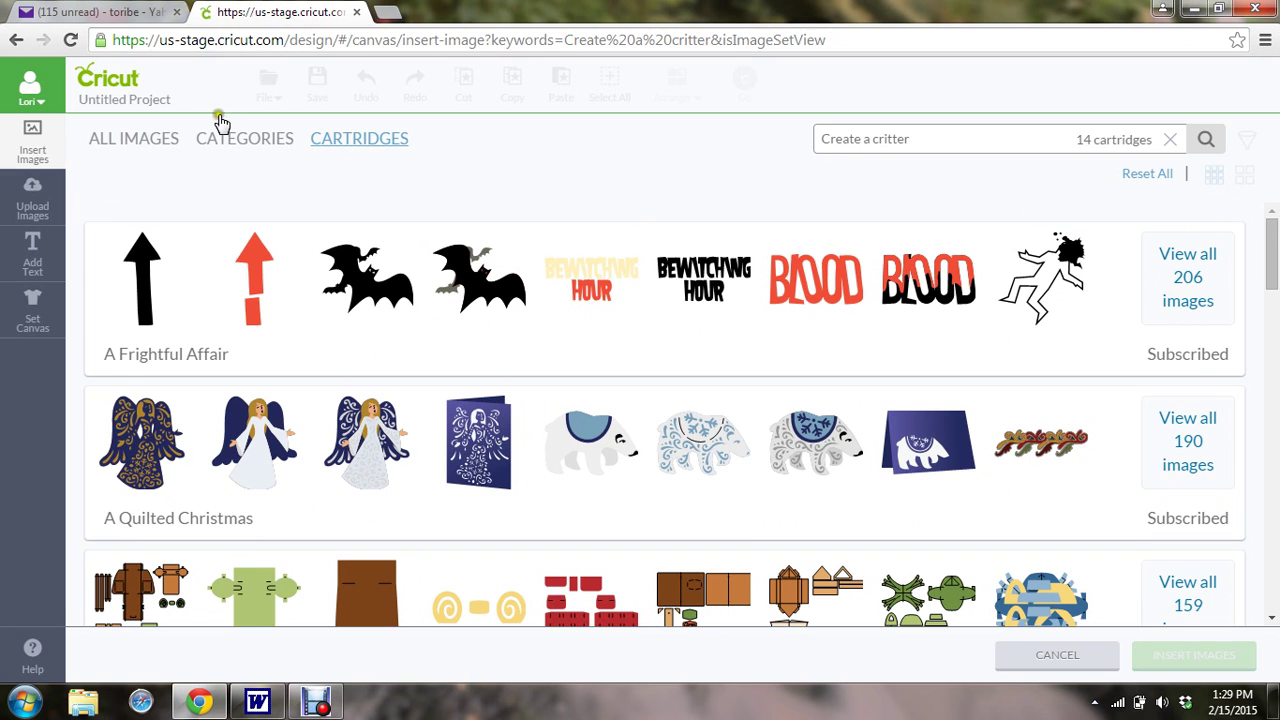
# - Search the Animals & Wildlife image category for "dog", look at the images, and clear the category filter
pyautogui.click(144, 140)
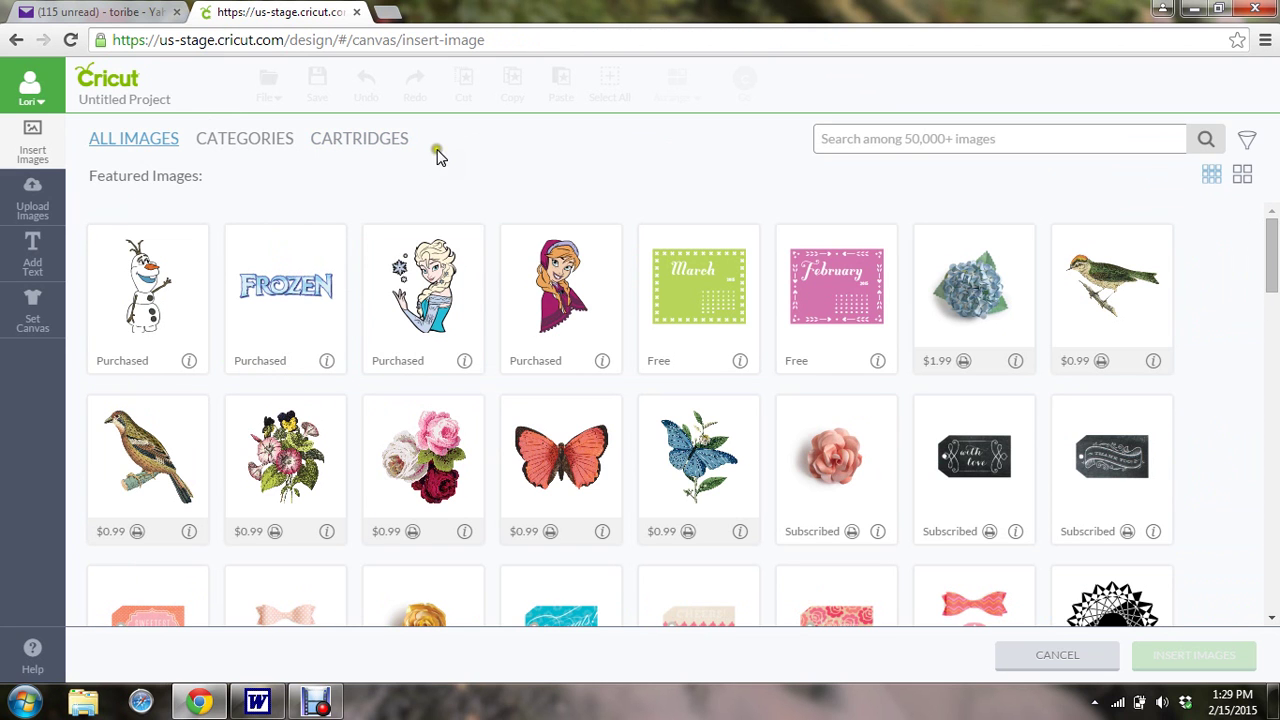
pyautogui.click(258, 143)
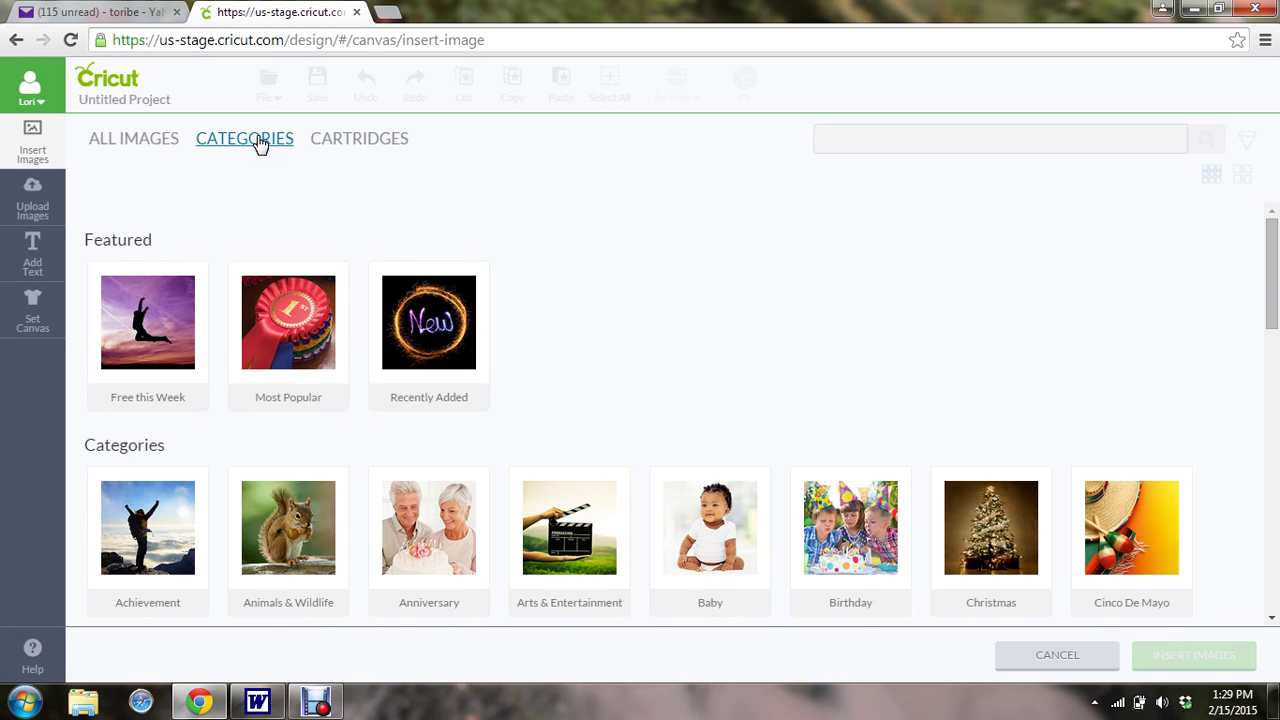
pyautogui.click(291, 549)
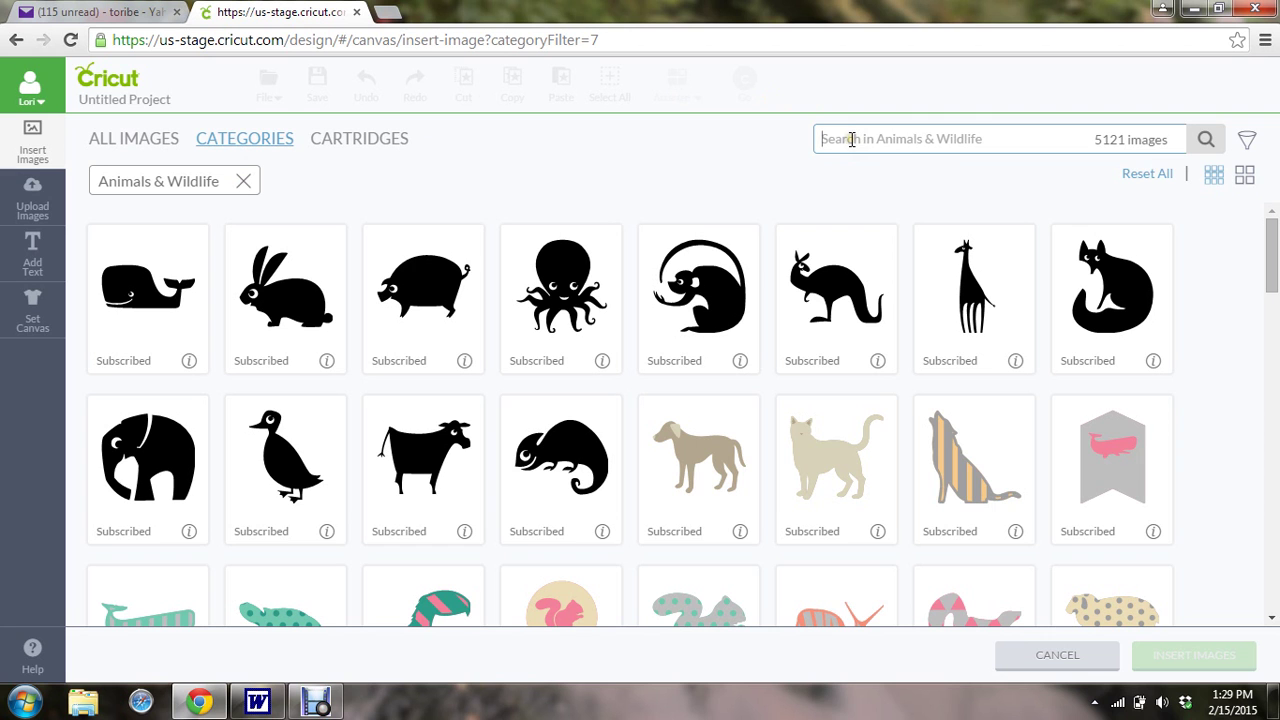
pyautogui.write('dog')
pyautogui.press('Return')
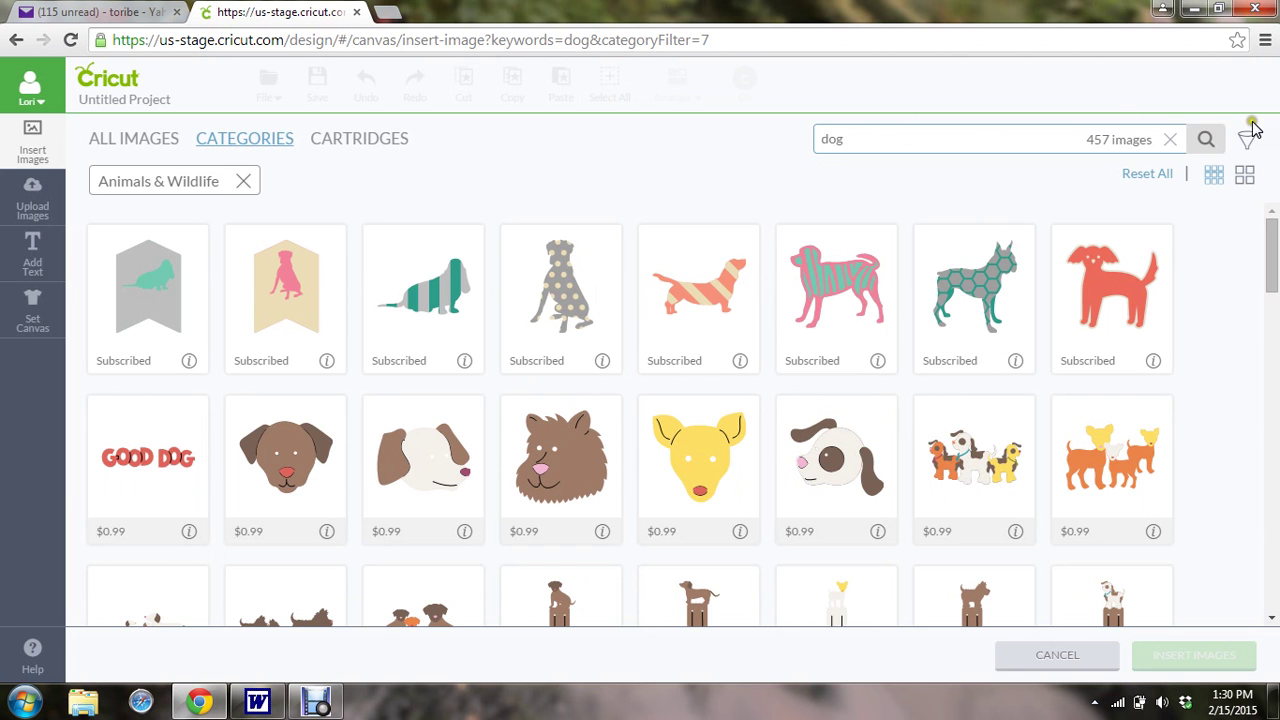
pyautogui.moveTo(1274, 250); pyautogui.dragTo(1276, 215)
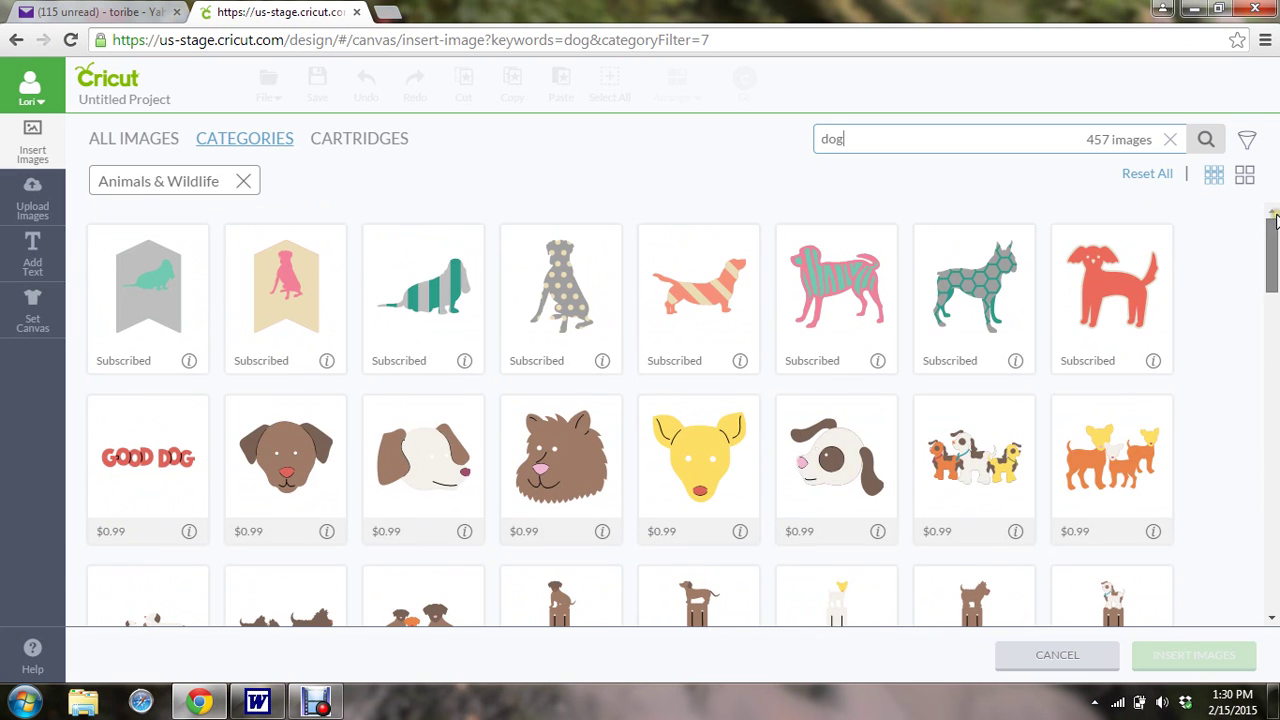
pyautogui.click(243, 181)
# - Examine the basic and vector upload options and the uploaded images library on the image upload page
pyautogui.click(18, 190)
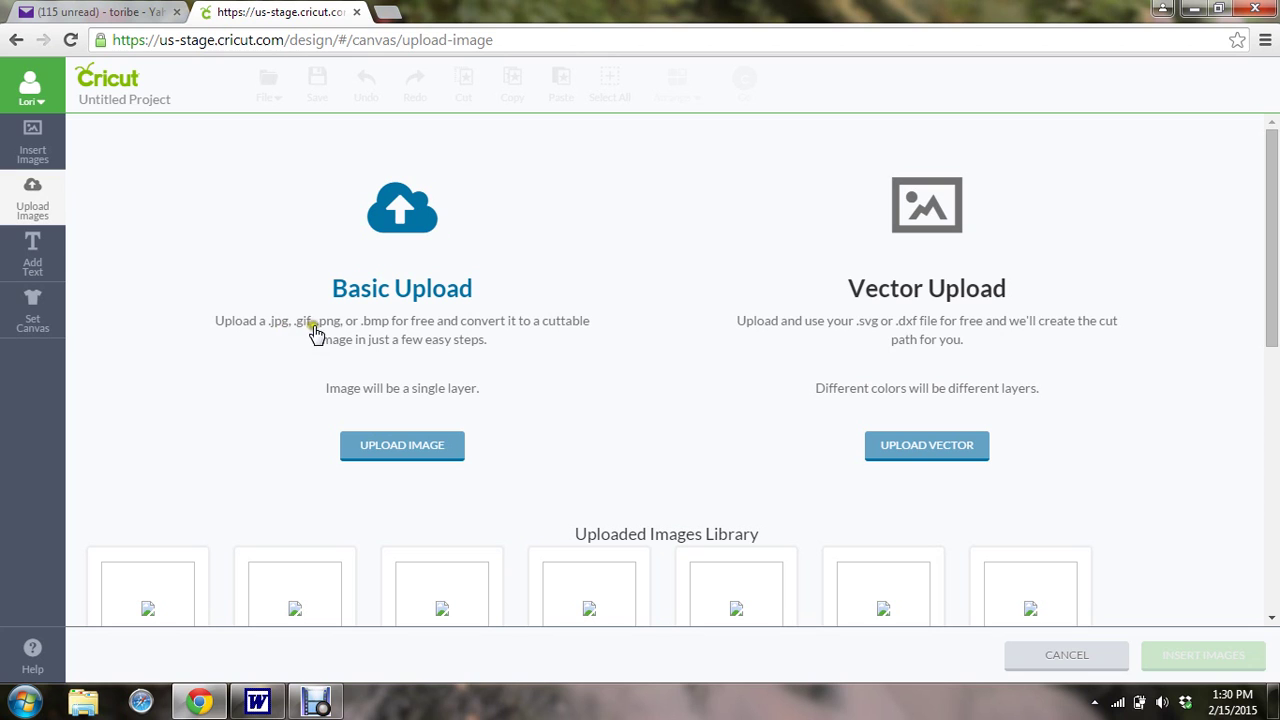
pyautogui.click(400, 359)
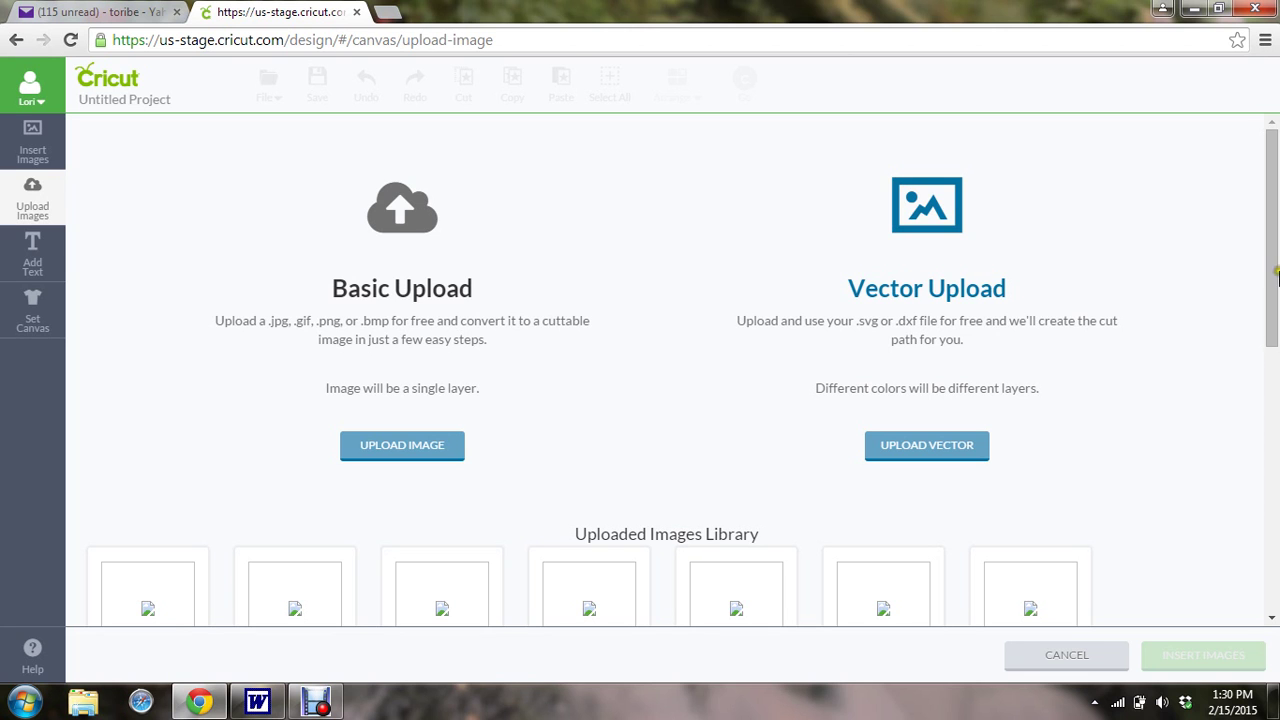
pyautogui.moveTo(1273, 238); pyautogui.dragTo(1275, 195)
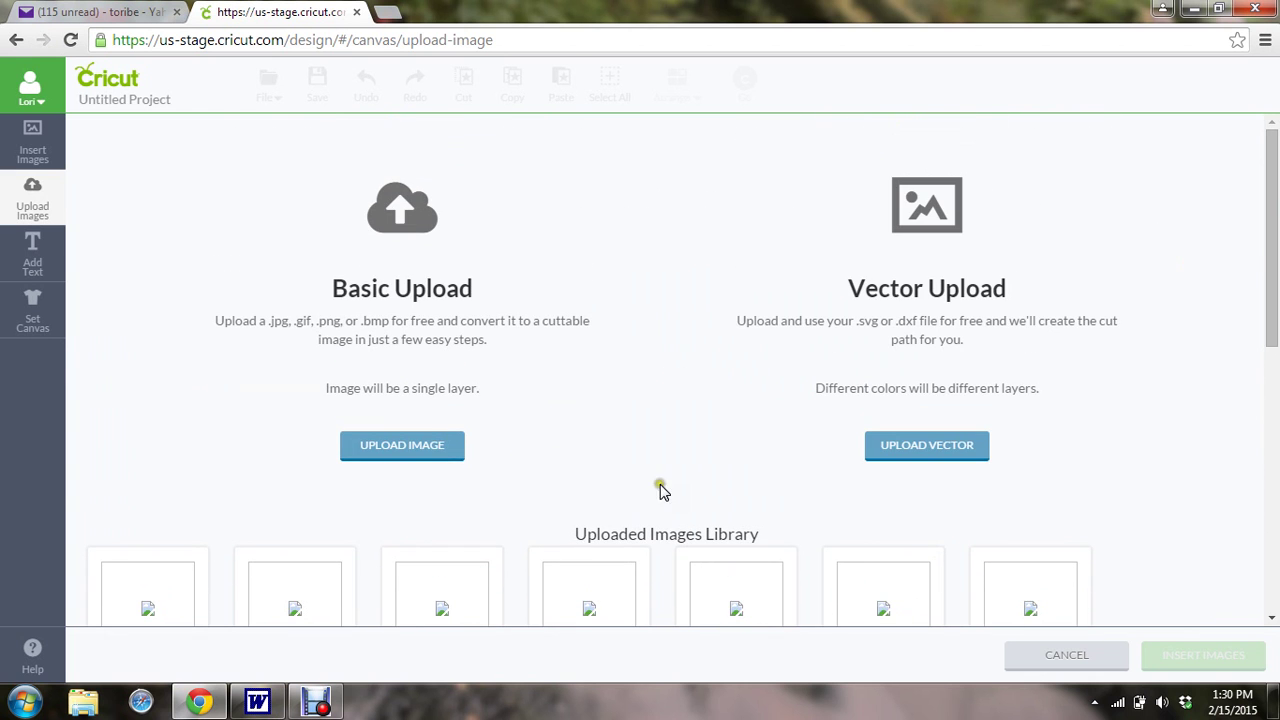
# - Add the text "Hello" to the canvas and look through the fonts available for it
pyautogui.click(36, 258)
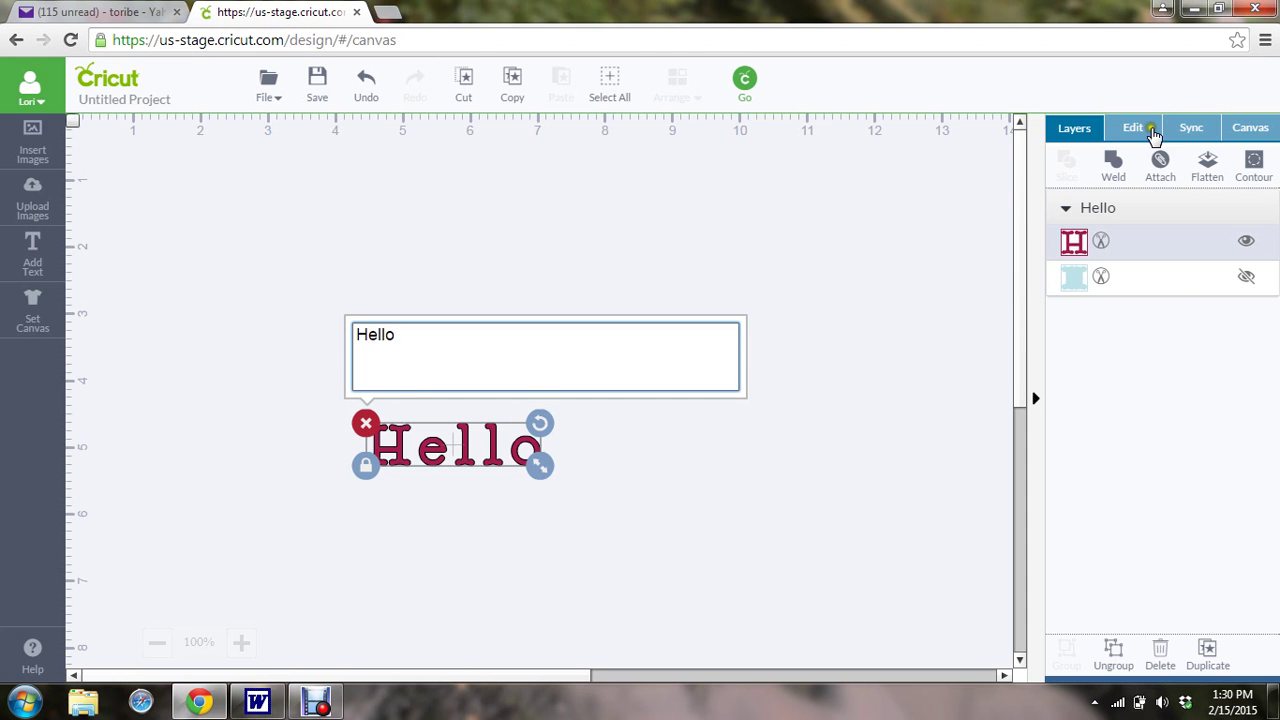
pyautogui.click(1133, 129)
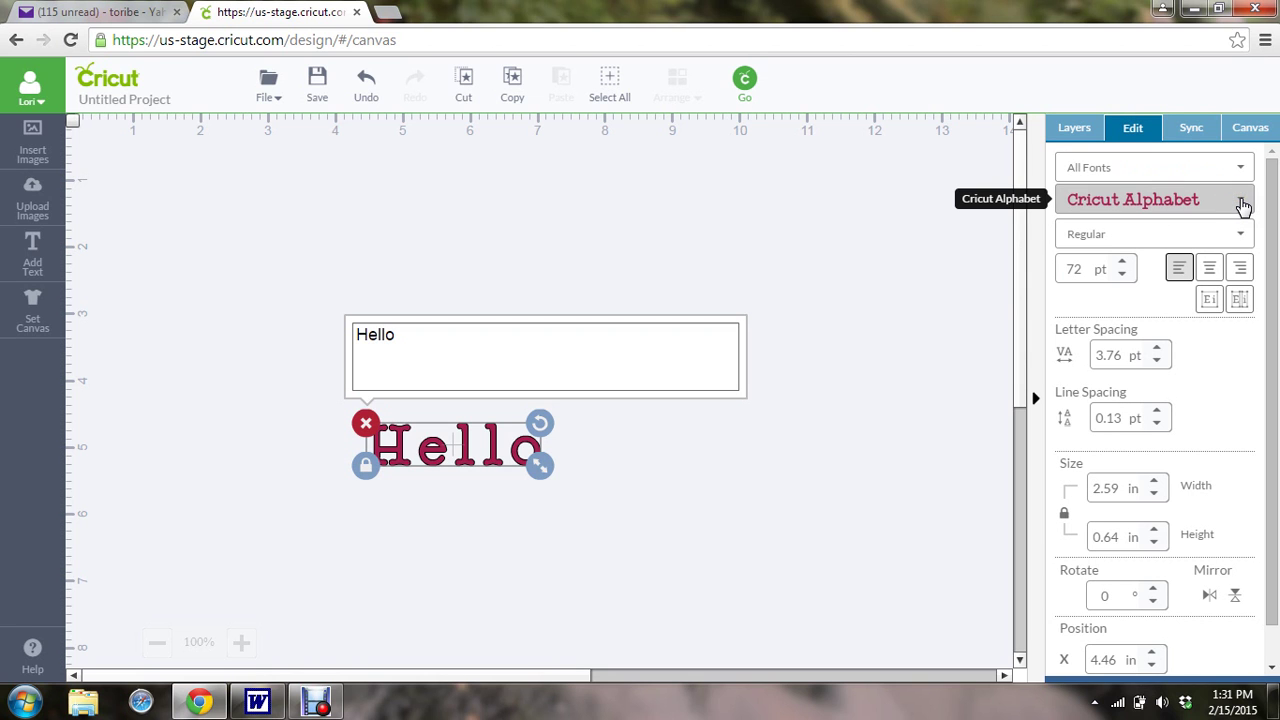
pyautogui.click(1241, 203)
pyautogui.click(1240, 204)
pyautogui.click(1239, 203)
# - Filter the fonts for the "Hello" text to System Fonts and browse the font list
pyautogui.click(1240, 168)
pyautogui.click(1092, 233)
pyautogui.click(1240, 168)
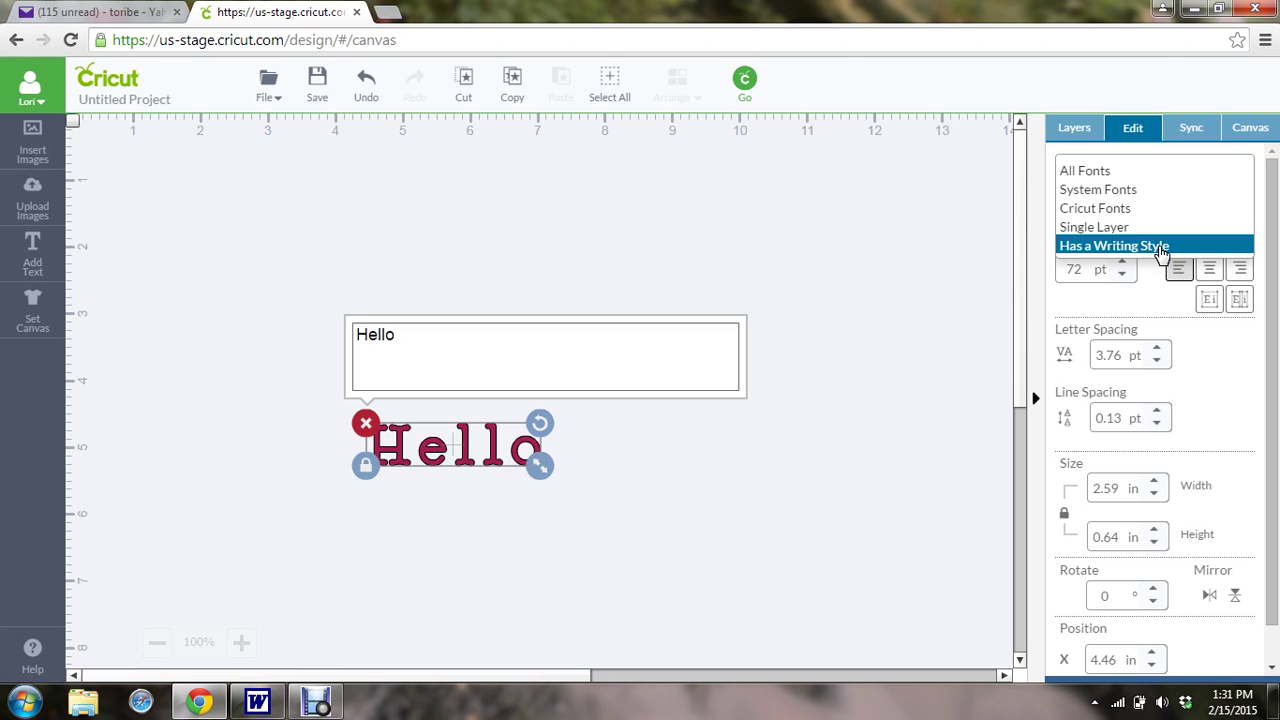
pyautogui.click(1138, 191)
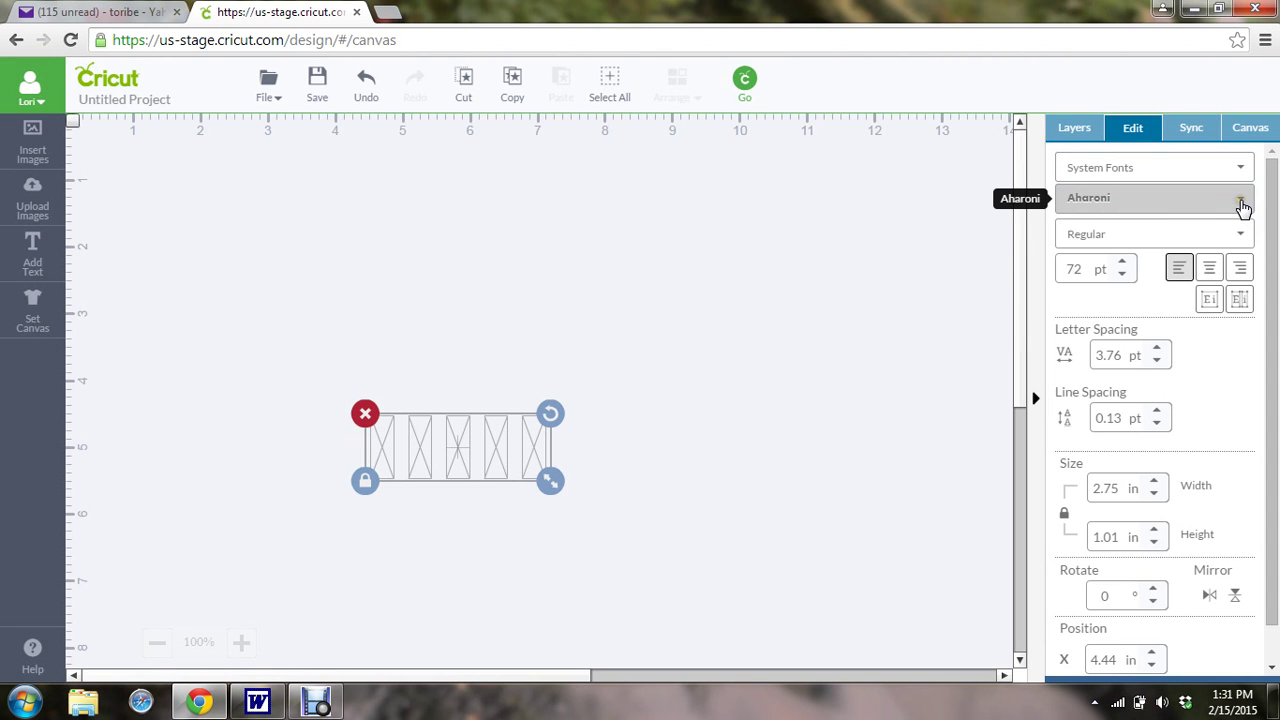
pyautogui.click(1242, 205)
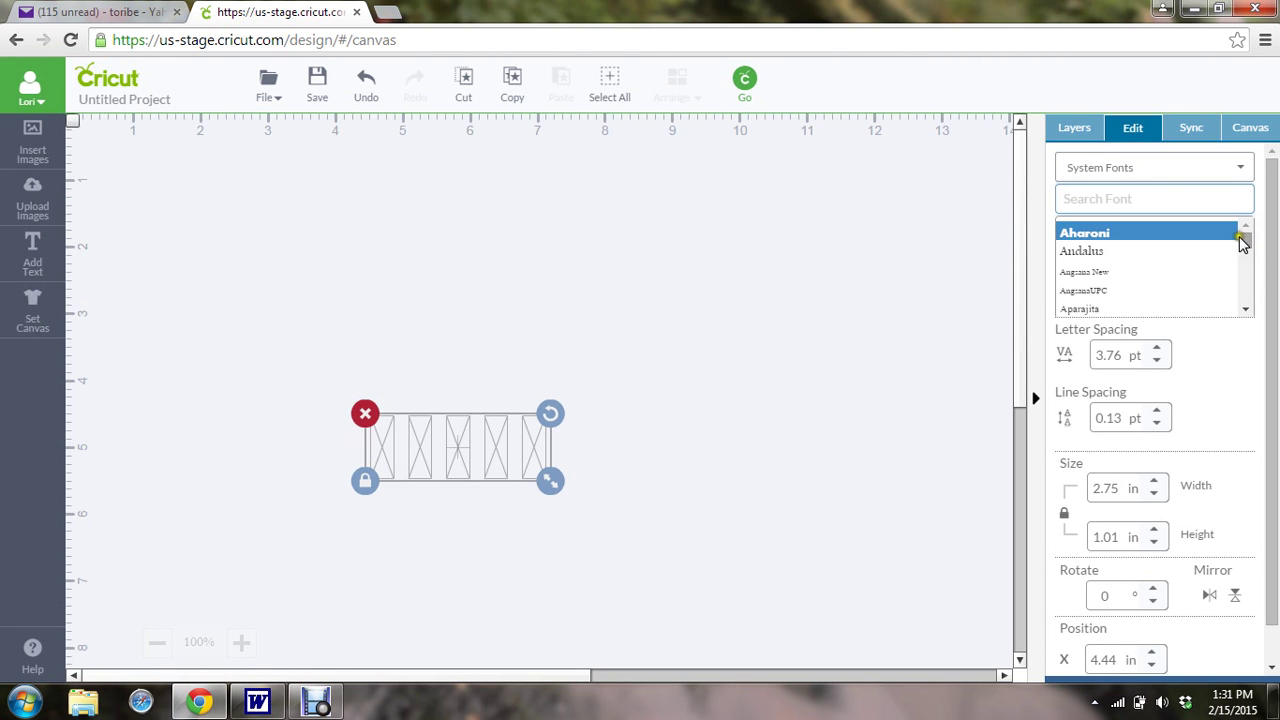
pyautogui.moveTo(1240, 240)
pyautogui.mouseDown()
pyautogui.moveTo(1247, 295)
pyautogui.moveTo(1247, 240)
pyautogui.mouseUp()
# - Switch the font filter of the "Hello" text to Cricut Fonts
pyautogui.click(1247, 171)
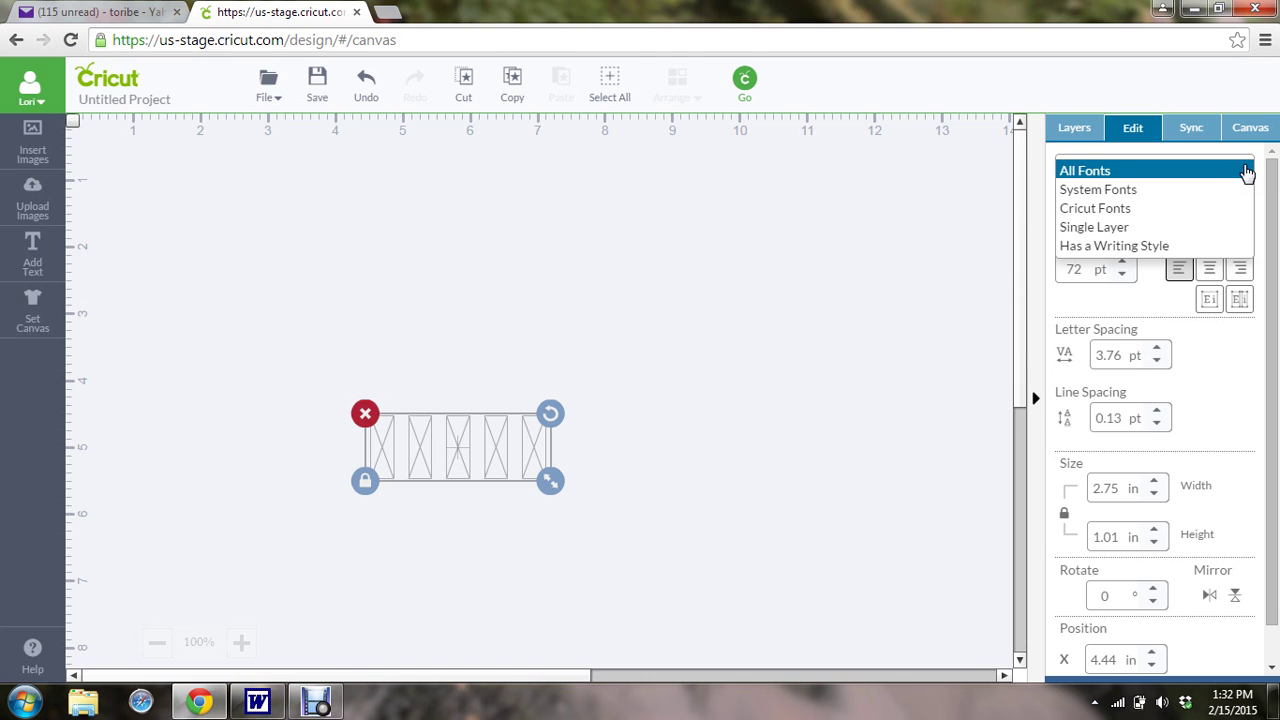
pyautogui.click(1200, 208)
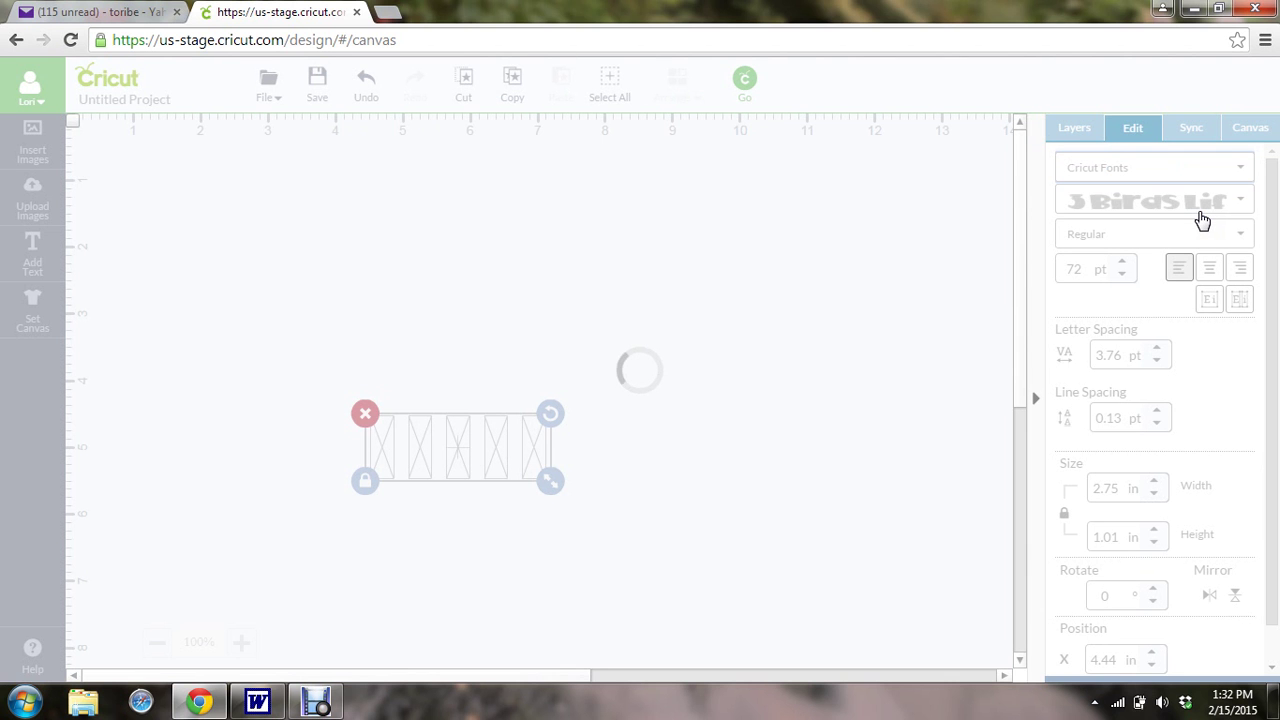
# - Look through the Cricut Fonts list for the "Hello" text and delete the text from the canvas
pyautogui.click(1244, 214)
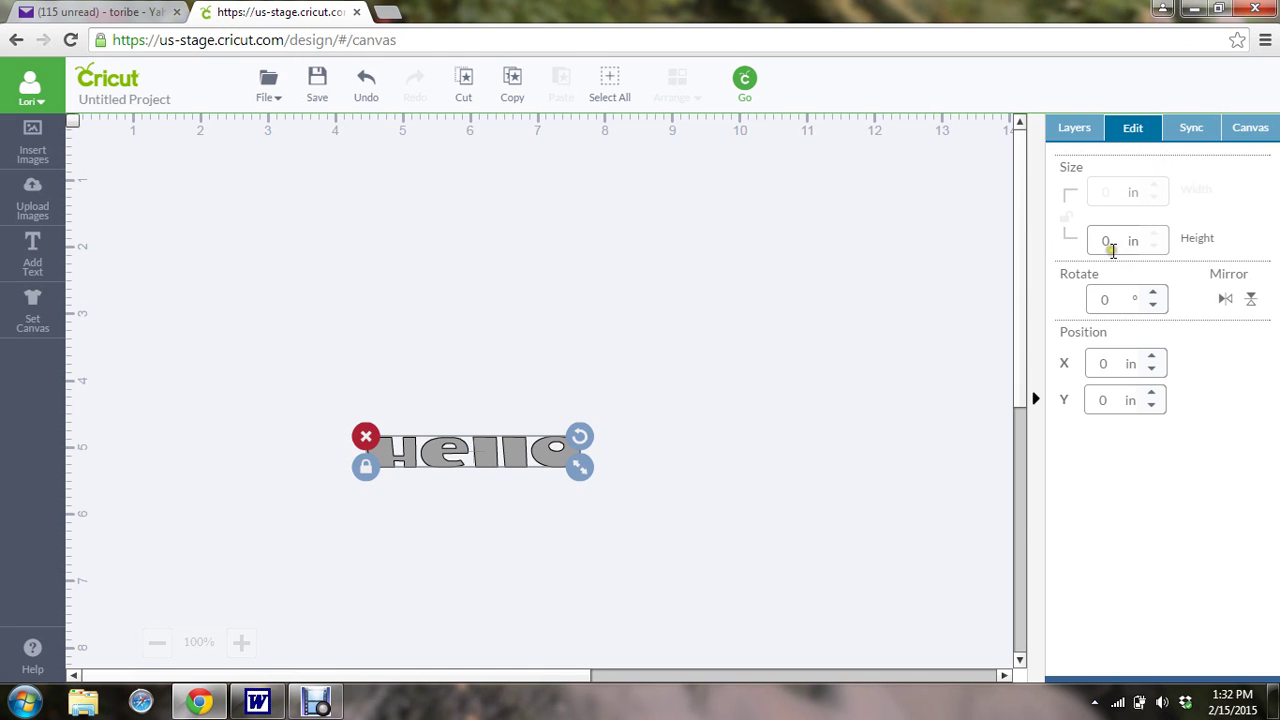
pyautogui.click(1104, 334)
pyautogui.click(522, 452)
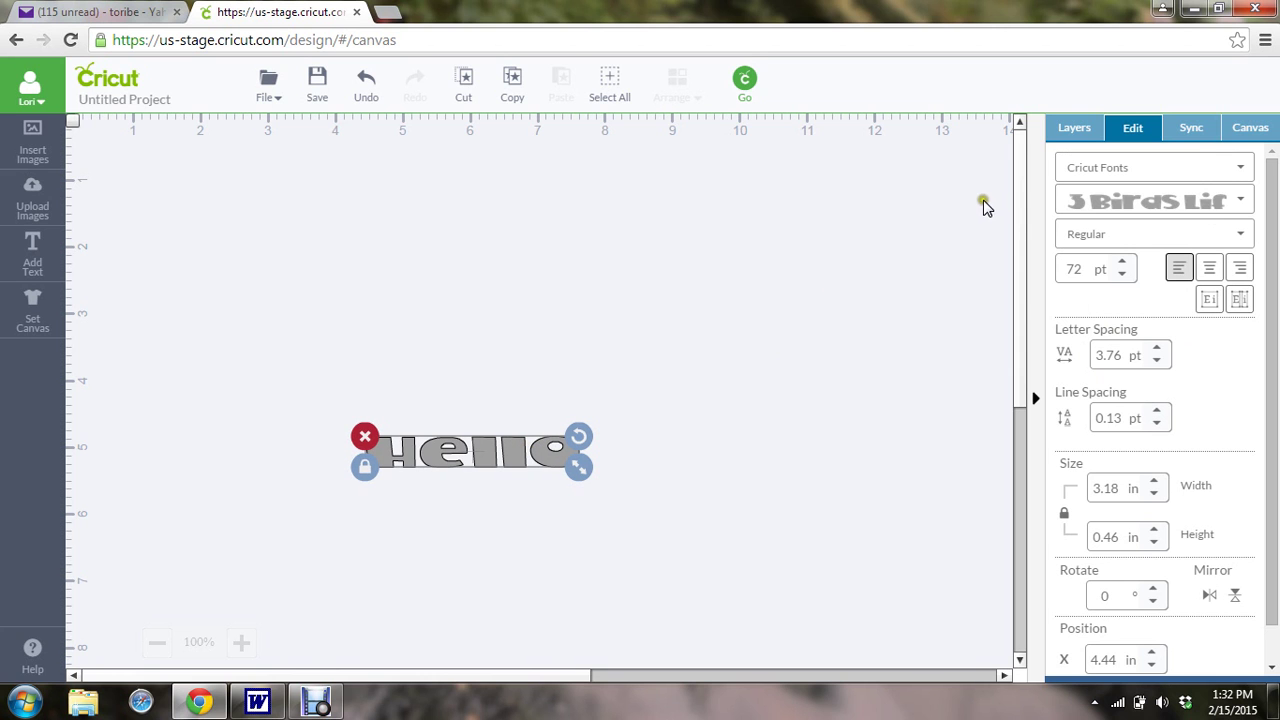
pyautogui.click(1245, 205)
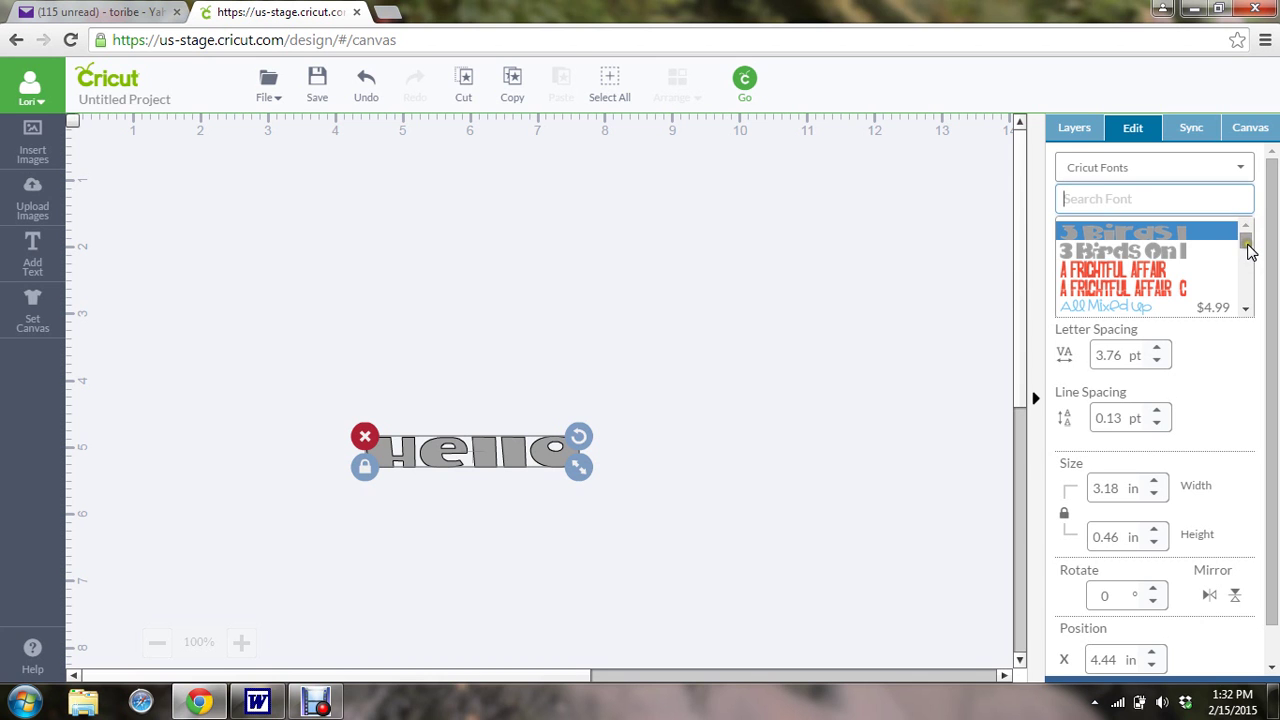
pyautogui.moveTo(1247, 244); pyautogui.dragTo(1245, 290)
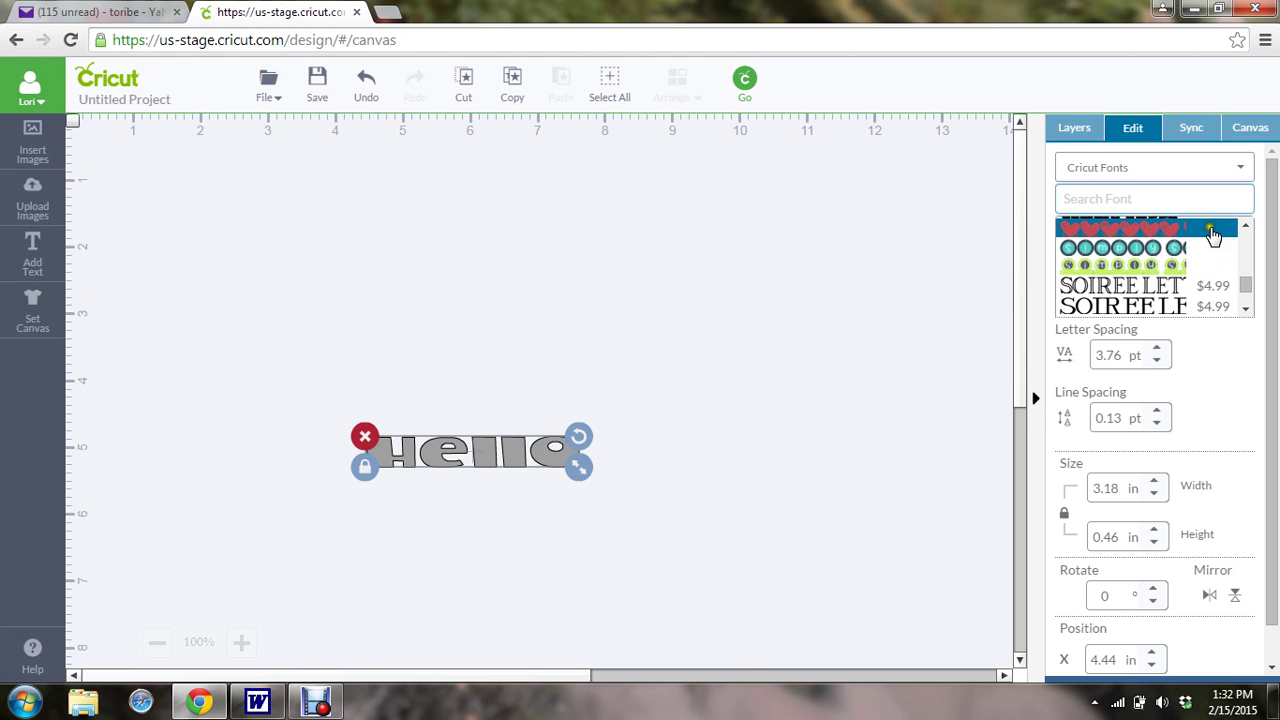
pyautogui.moveTo(1247, 287); pyautogui.dragTo(1244, 238)
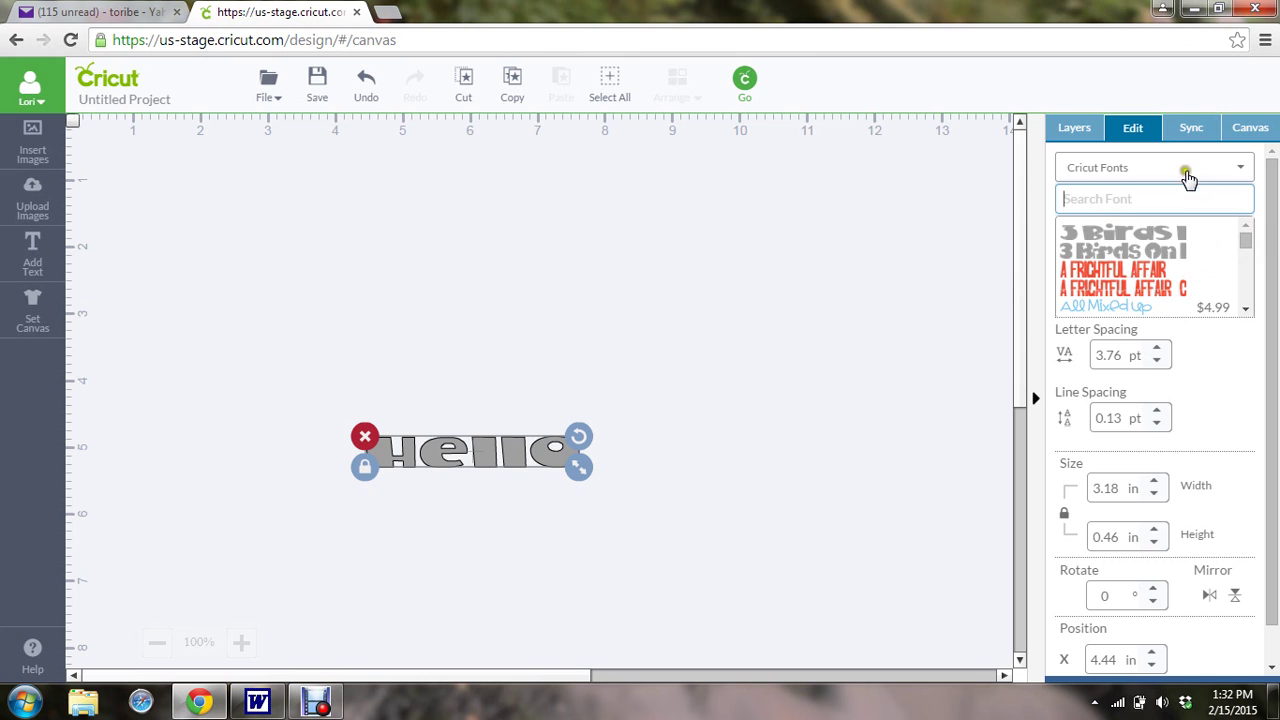
pyautogui.click(364, 438)
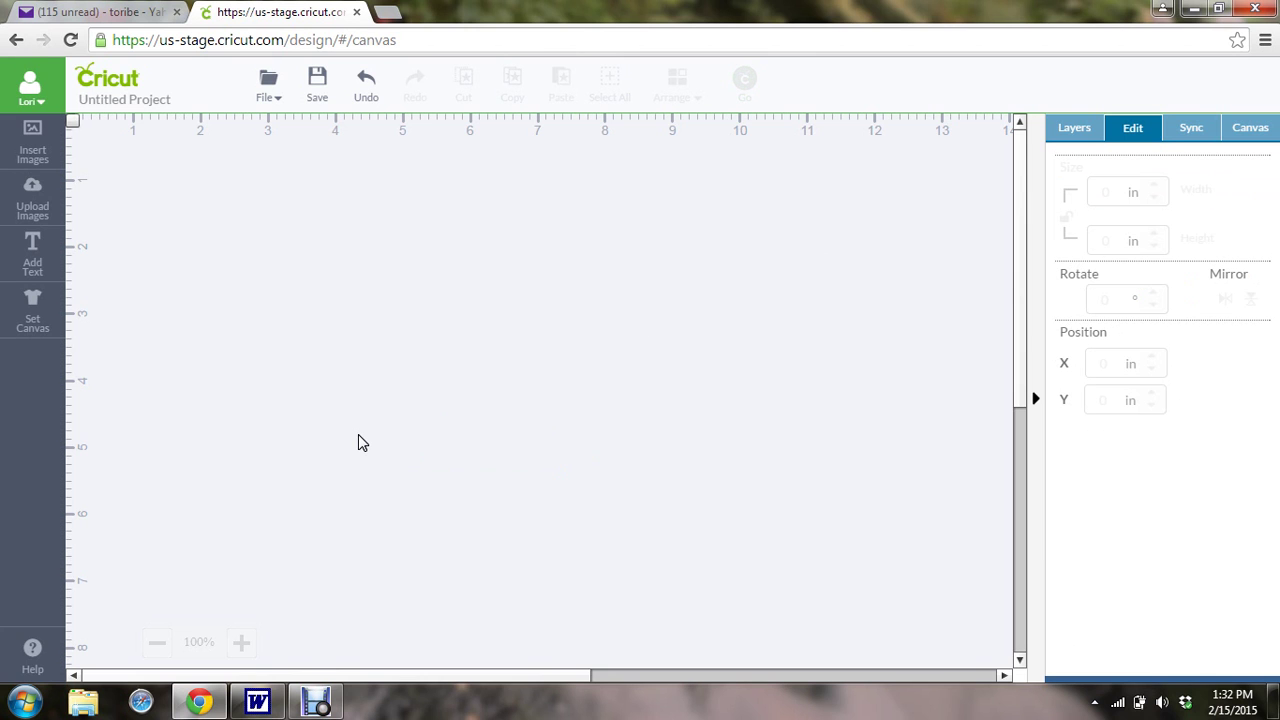
# - Browse the available canvas types and set the canvas to Cricut accessories
pyautogui.click(32, 318)
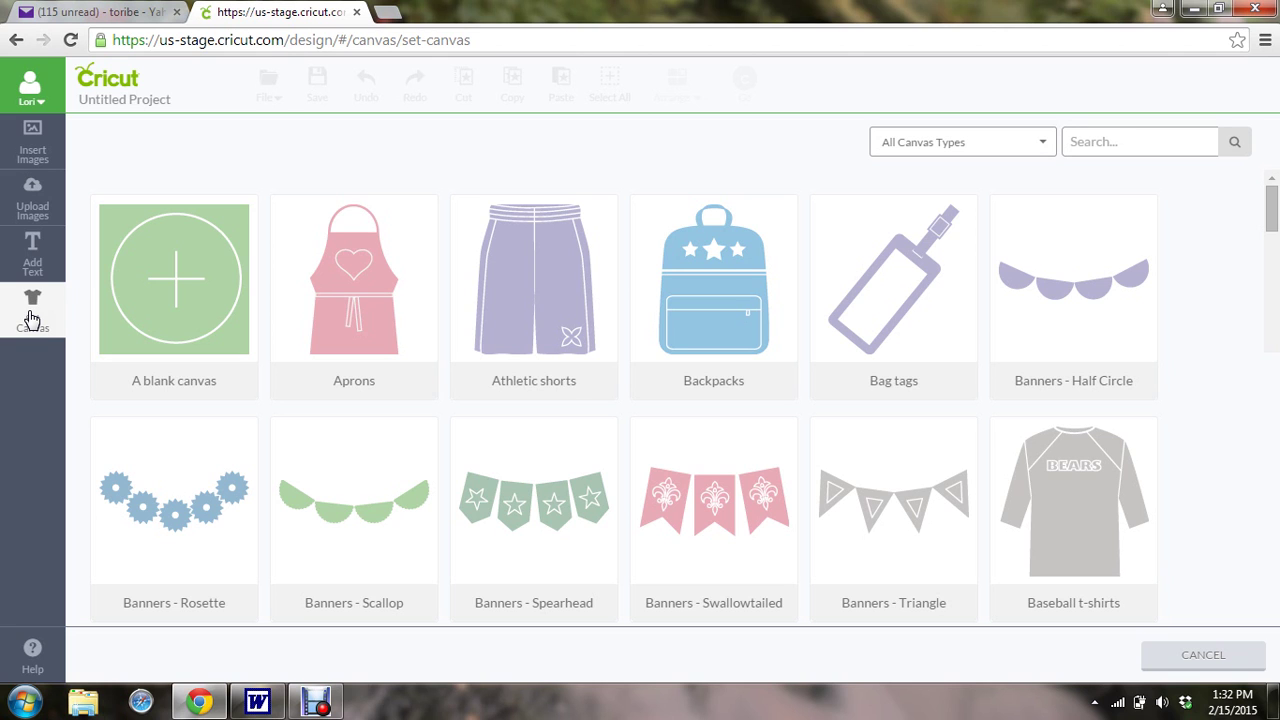
pyautogui.click(363, 300)
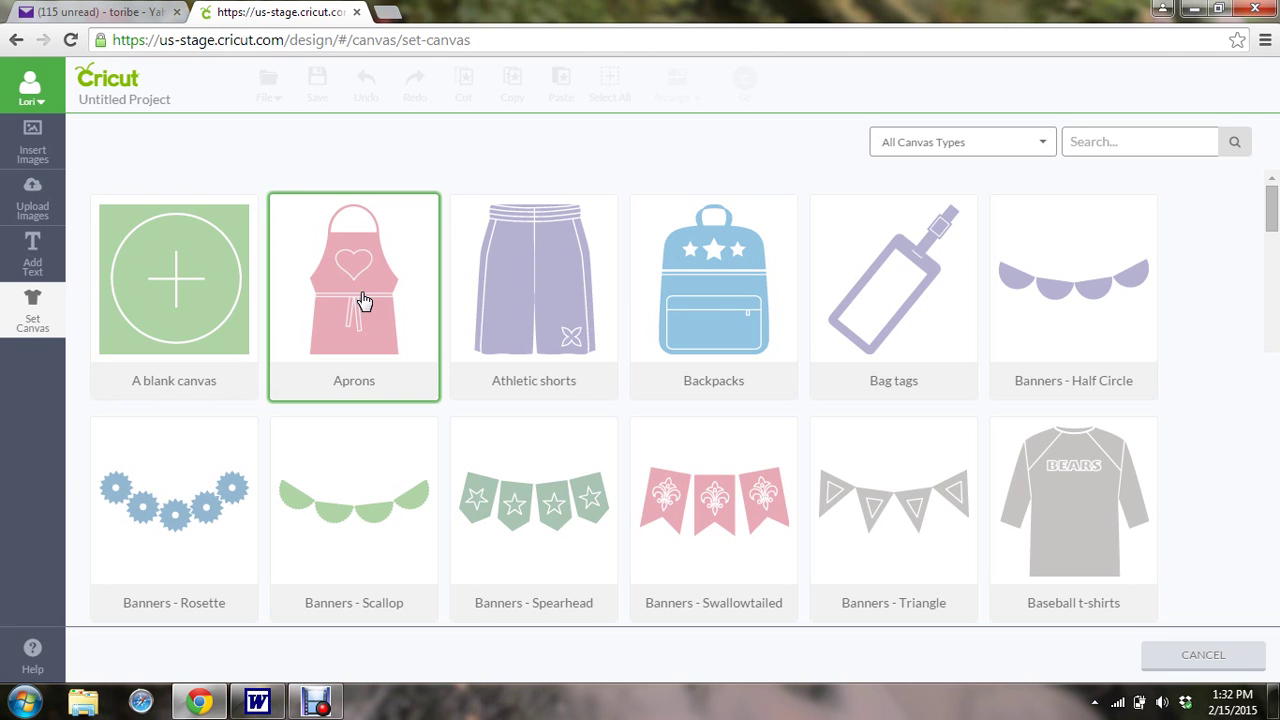
pyautogui.click(708, 326)
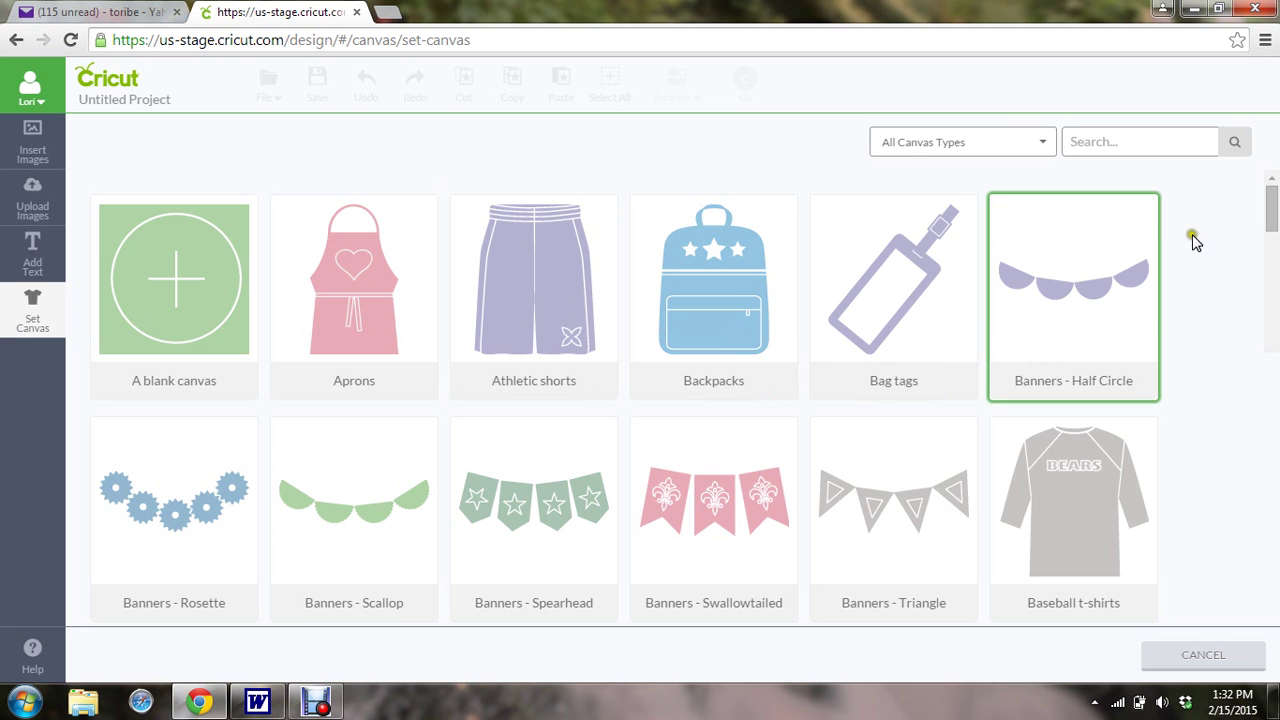
pyautogui.moveTo(1272, 205); pyautogui.dragTo(1273, 300)
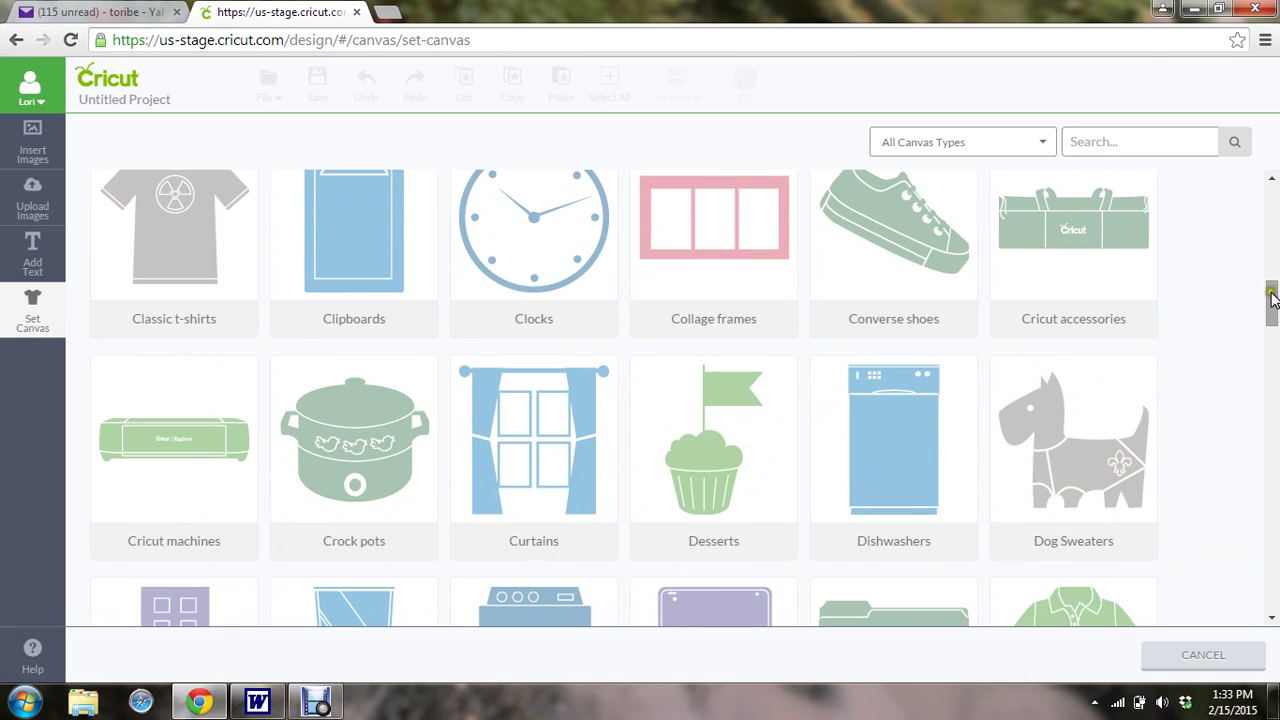
pyautogui.click(1092, 252)
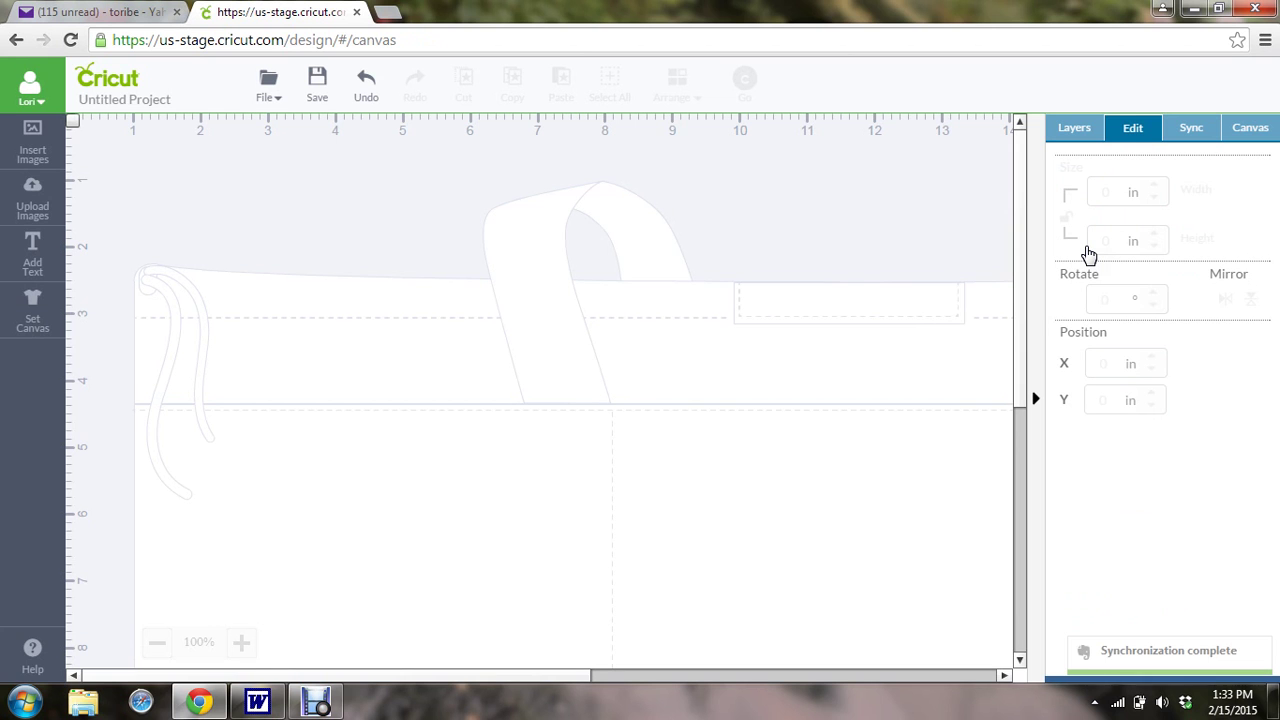
# - Add text to the bag canvas consisting of the owner's first name in possessive form followed by "Explore"
pyautogui.click(1033, 447)
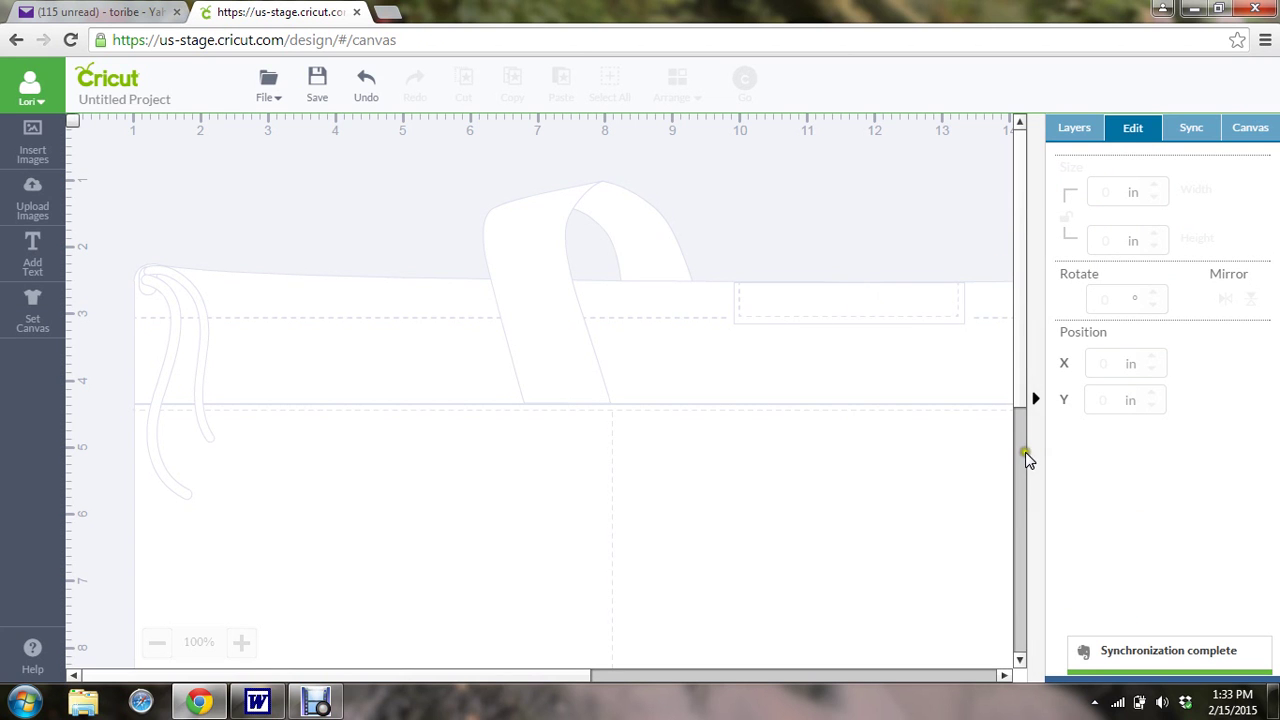
pyautogui.scroll(-10, 1025, 452)
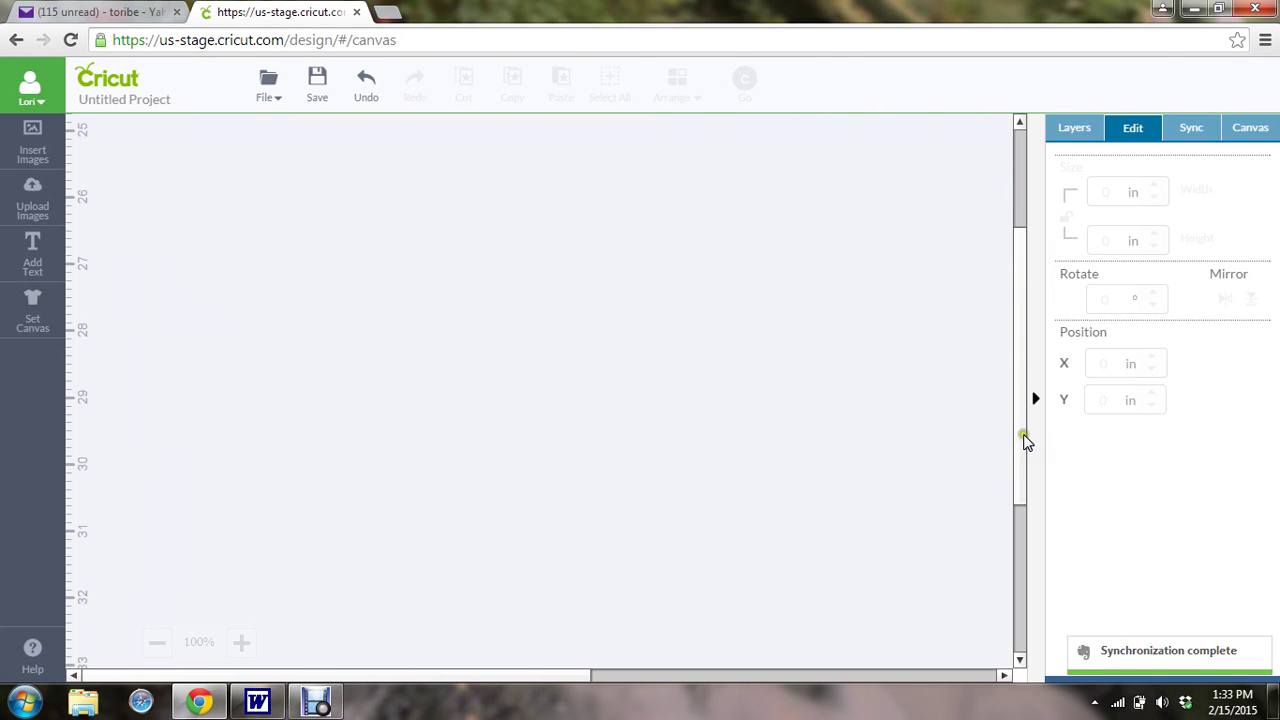
pyautogui.moveTo(1017, 415); pyautogui.dragTo(1023, 283)
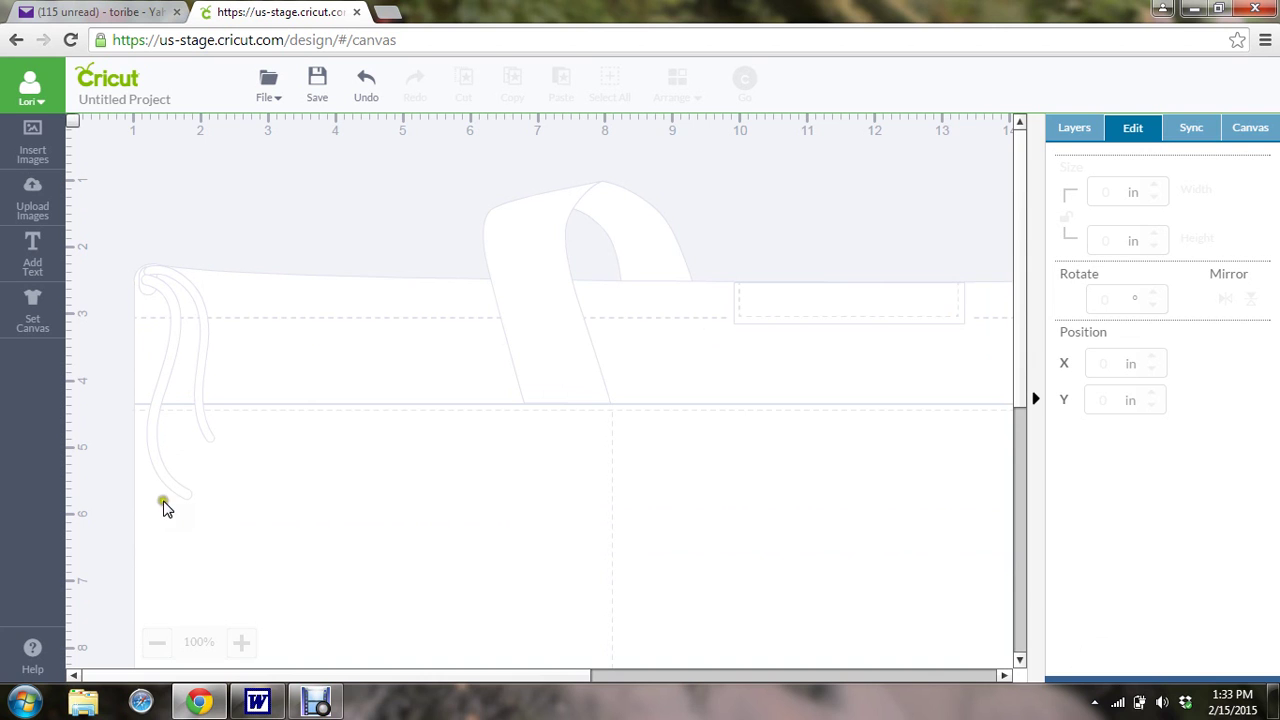
pyautogui.click(157, 645)
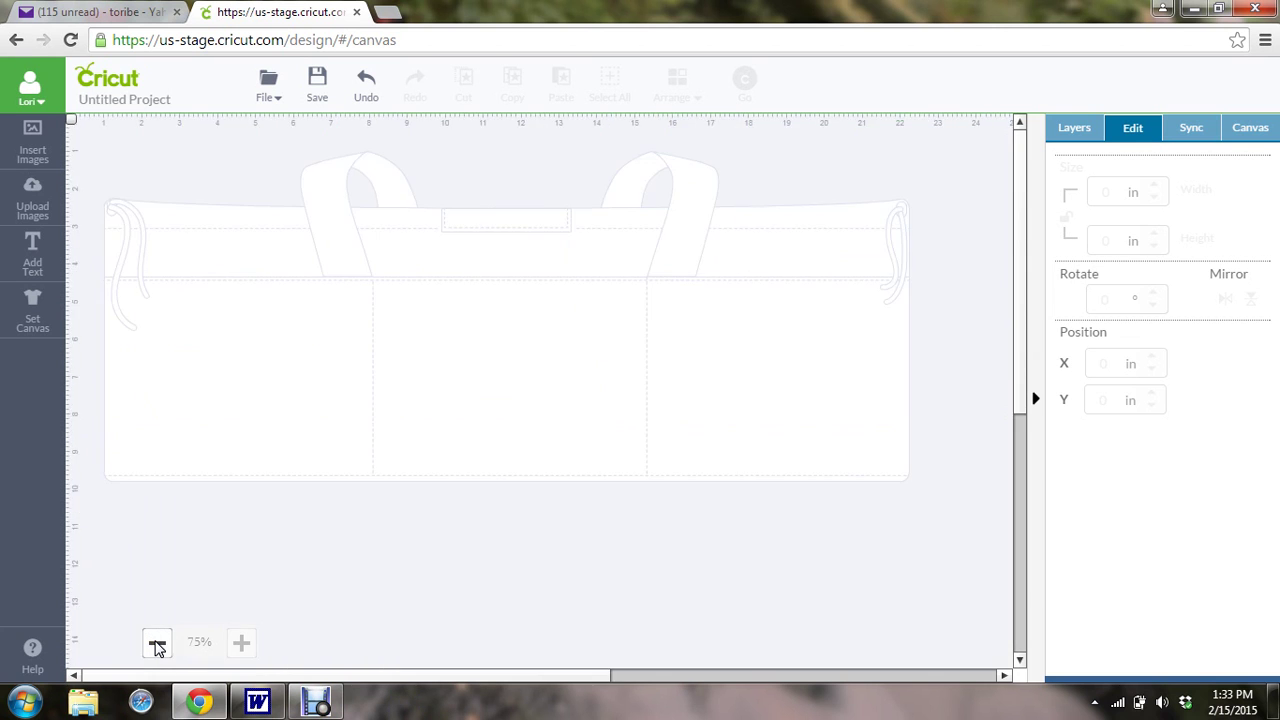
pyautogui.click(157, 645)
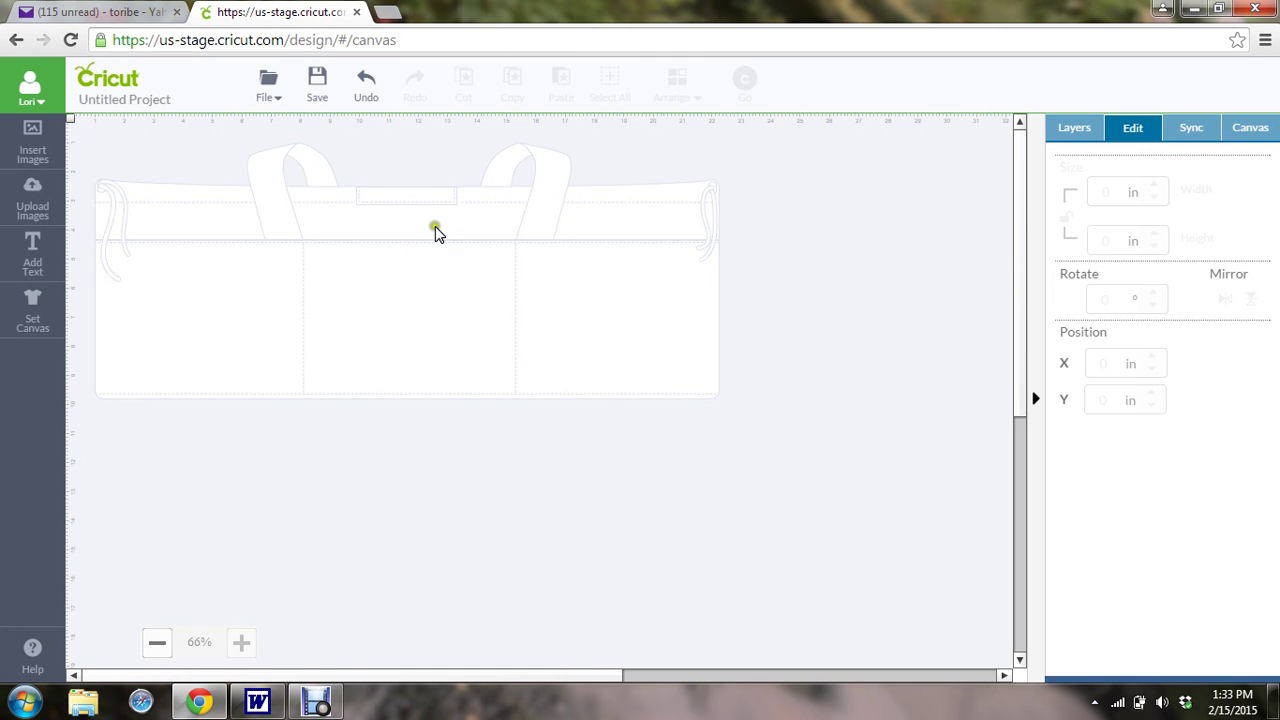
pyautogui.click(41, 264)
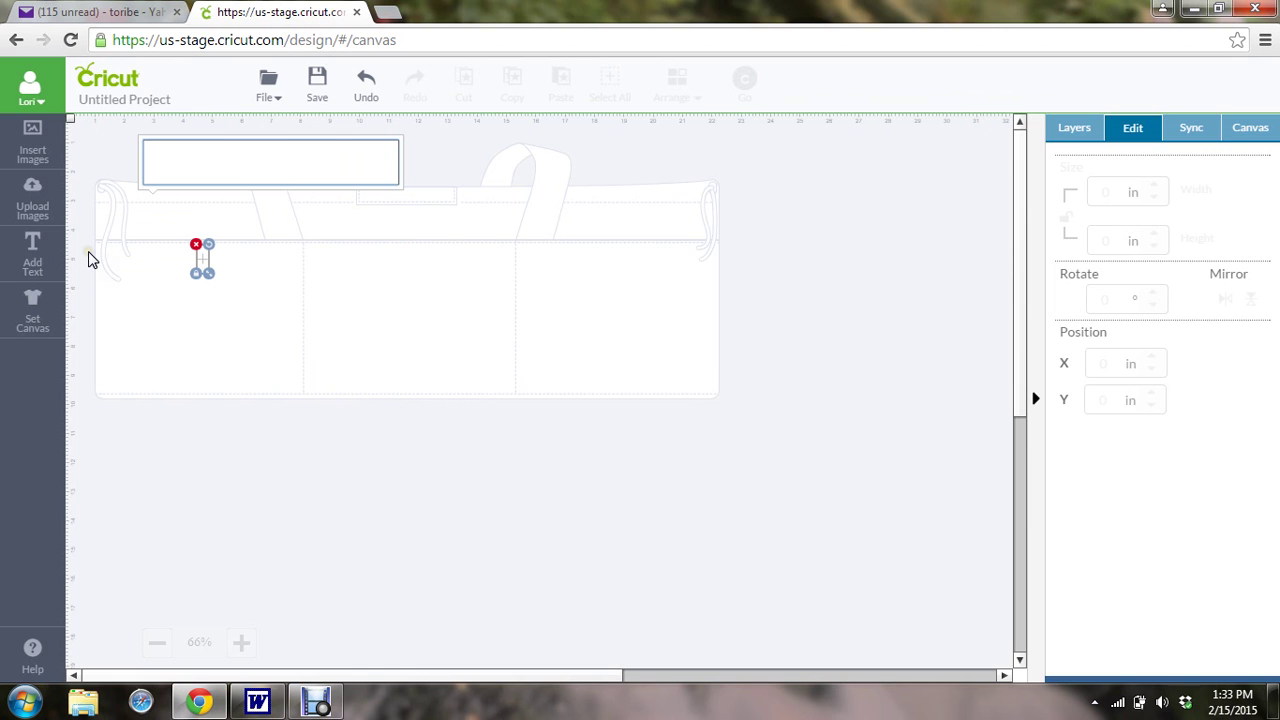
pyautogui.write("Lori's Ex[;")
pyautogui.press('BackSpace')
pyautogui.press('BackSpace')
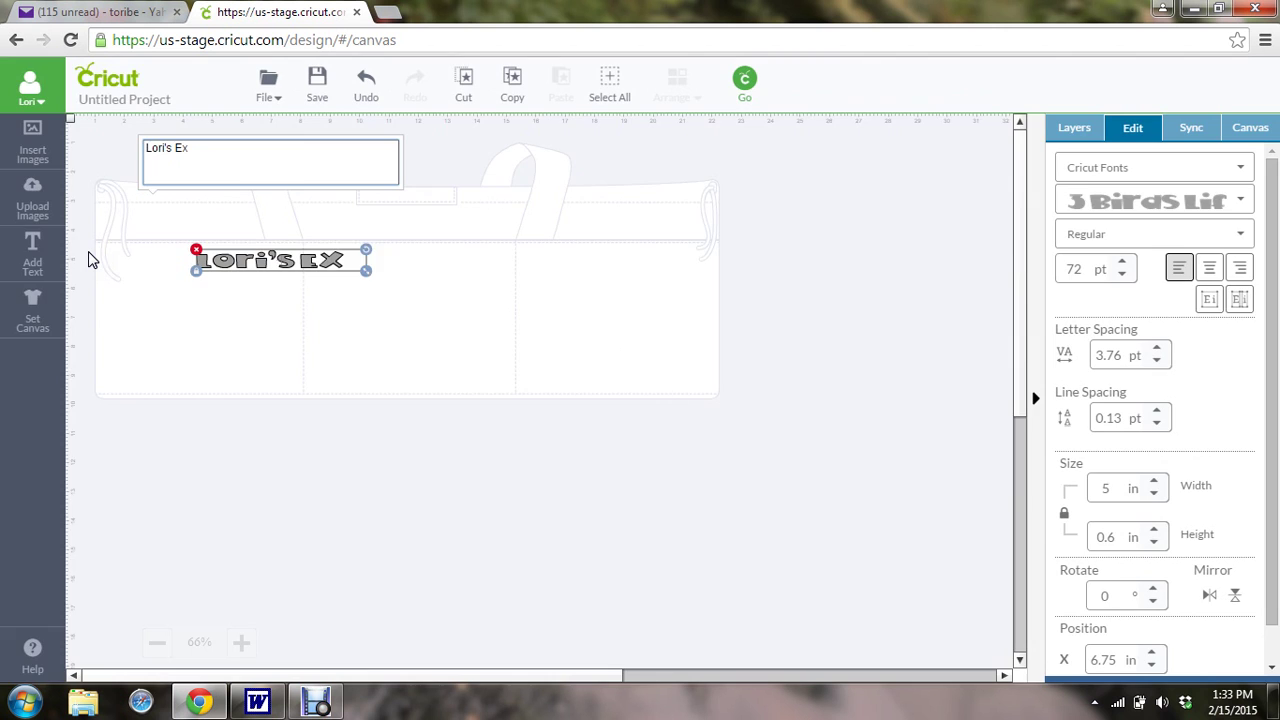
pyautogui.write('plore')
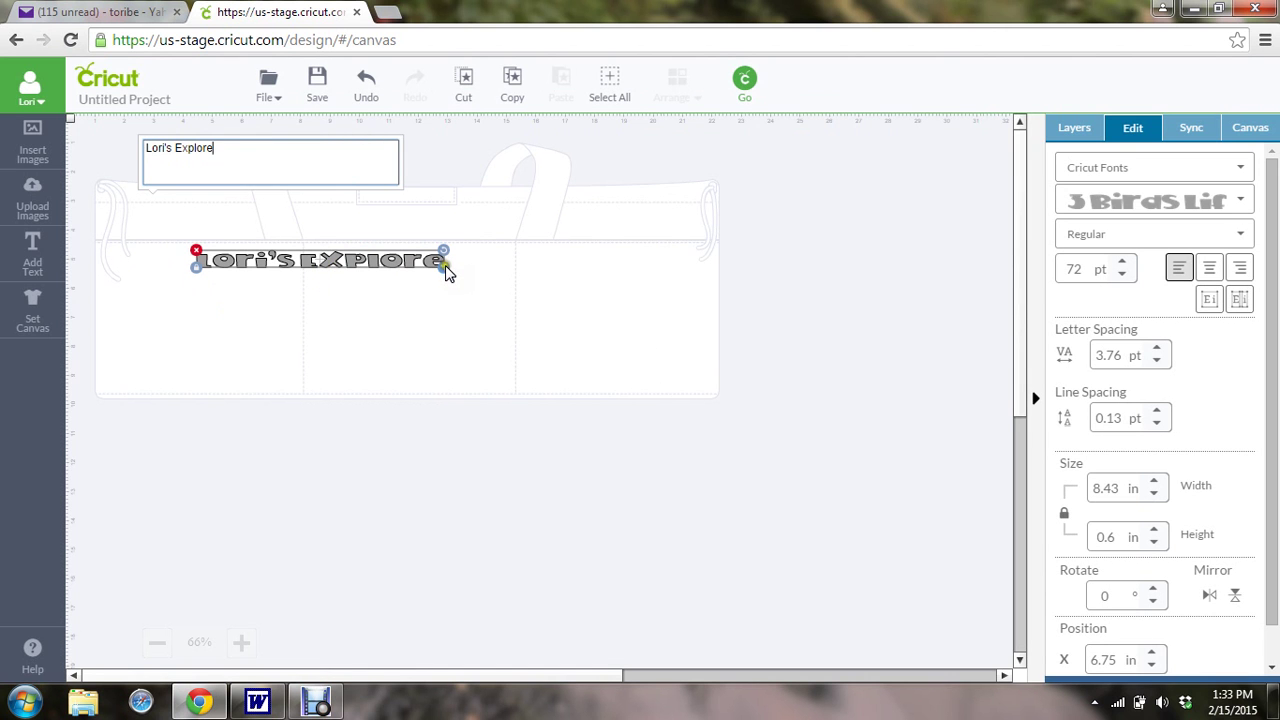
# - Enlarge the "Explore" text to about 15 in wide and move it down to the middle of the bag's front
pyautogui.moveTo(447, 273); pyautogui.dragTo(640, 346)
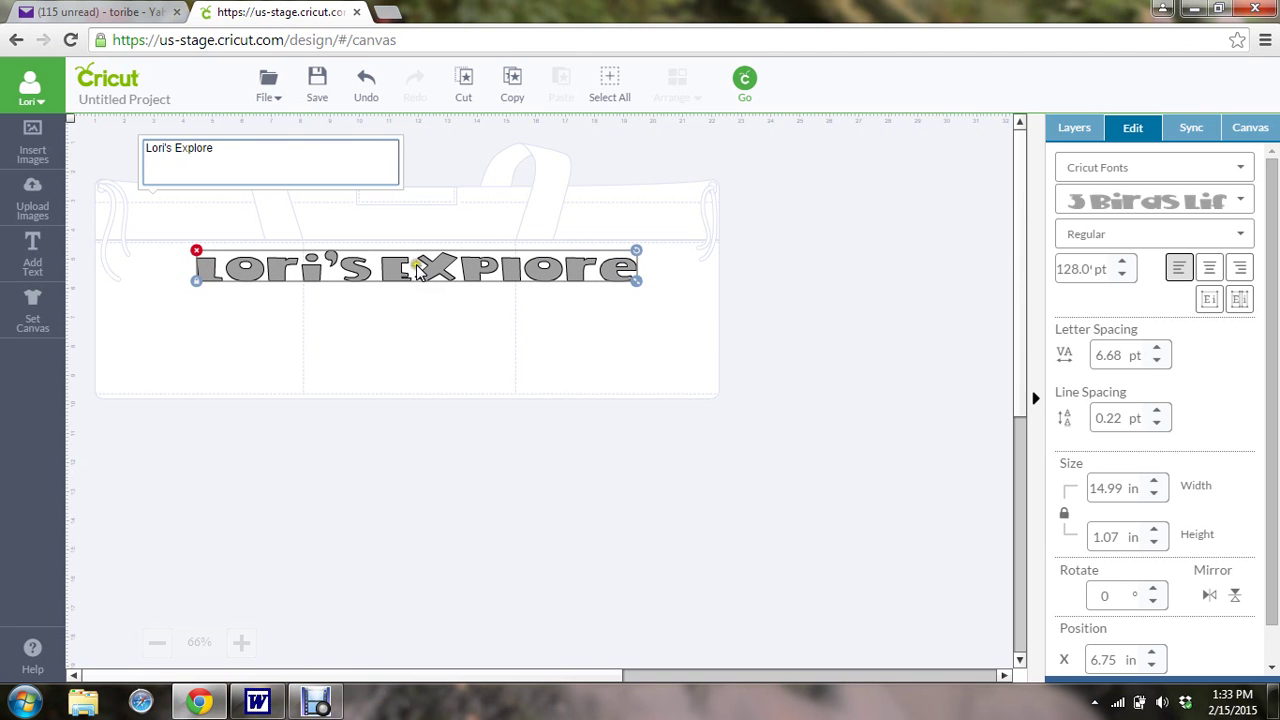
pyautogui.moveTo(418, 272); pyautogui.dragTo(413, 308)
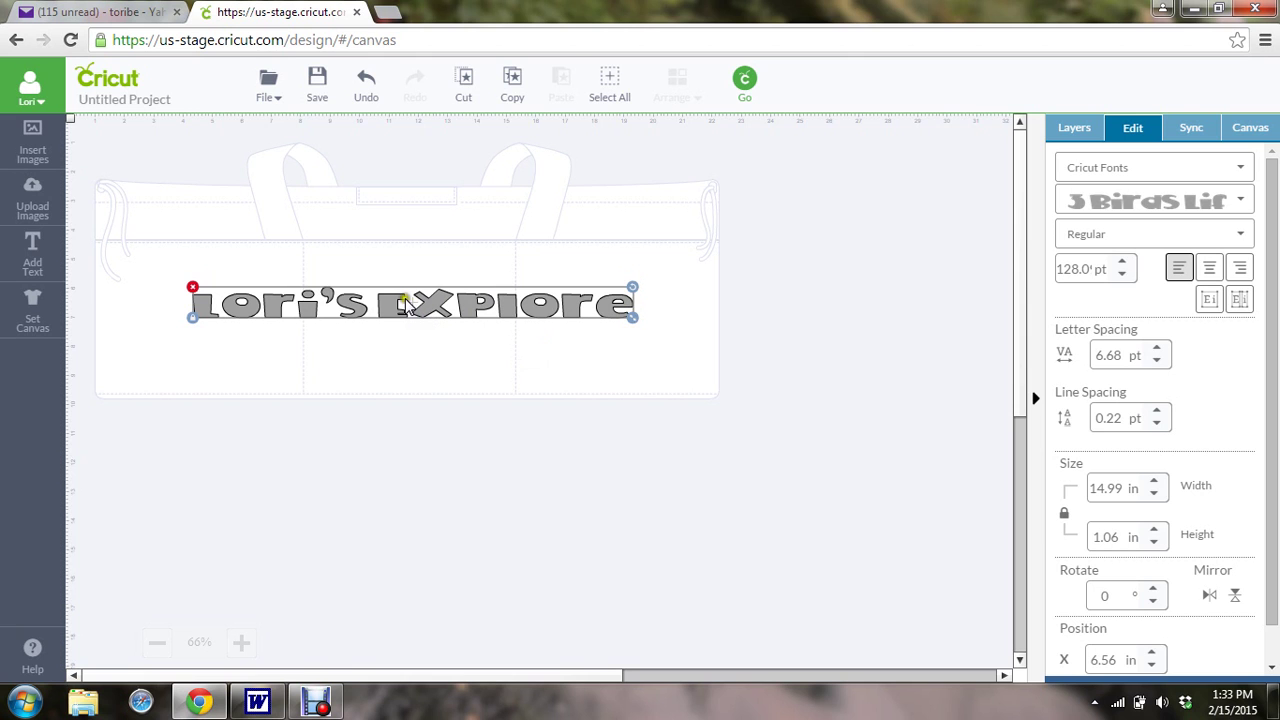
pyautogui.click(190, 285)
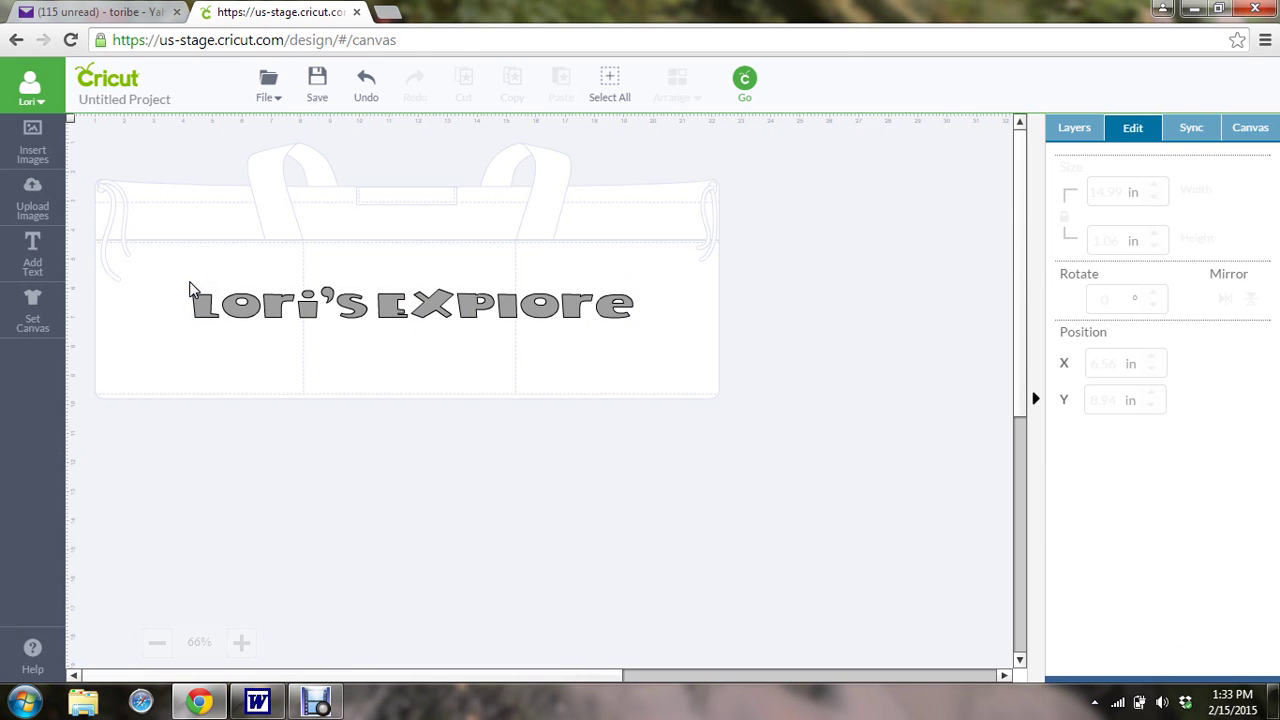
# - Look through the other available canvas types and return to the bag design without changing the canvas
pyautogui.click(28, 318)
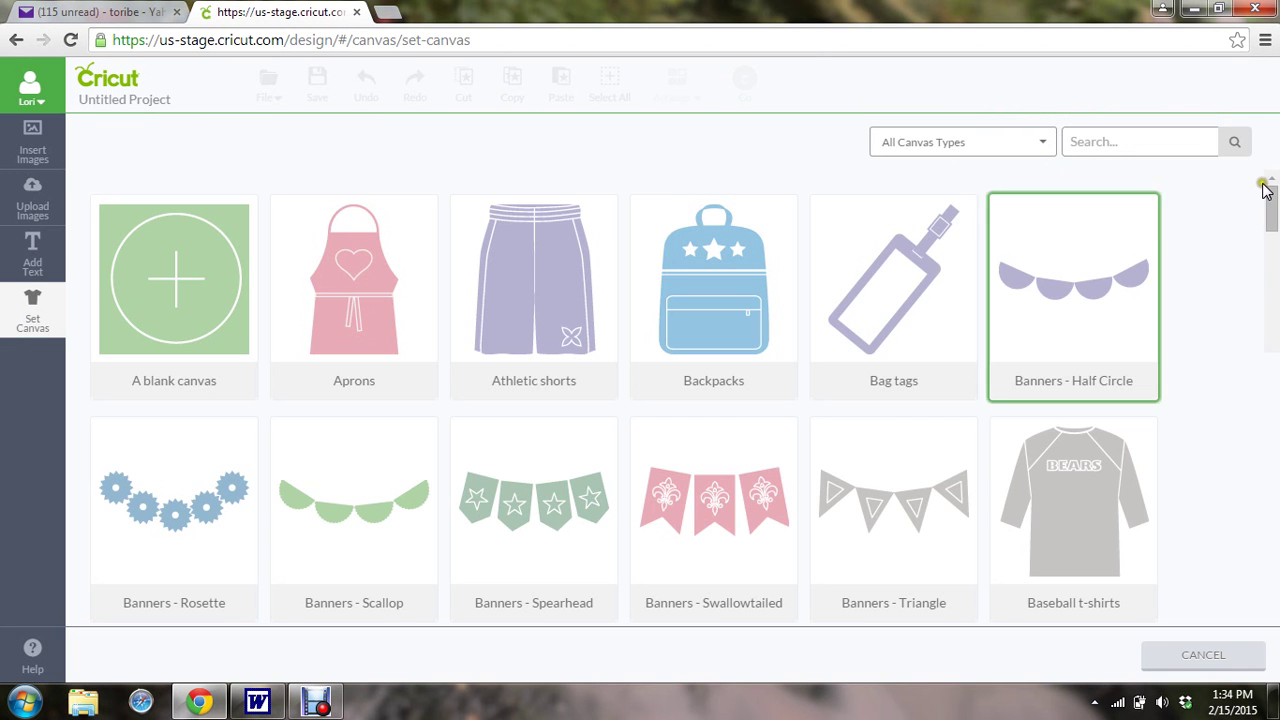
pyautogui.moveTo(1268, 200); pyautogui.dragTo(1271, 357)
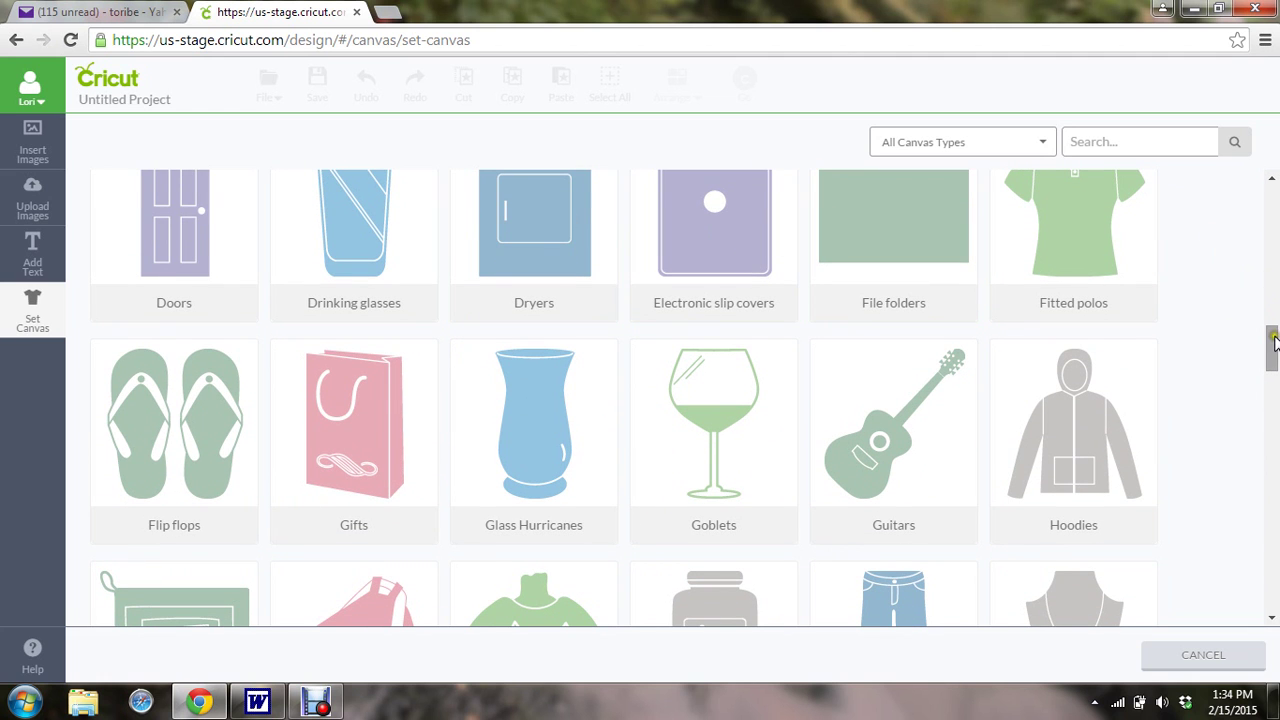
pyautogui.scroll(1, 1274, 325)
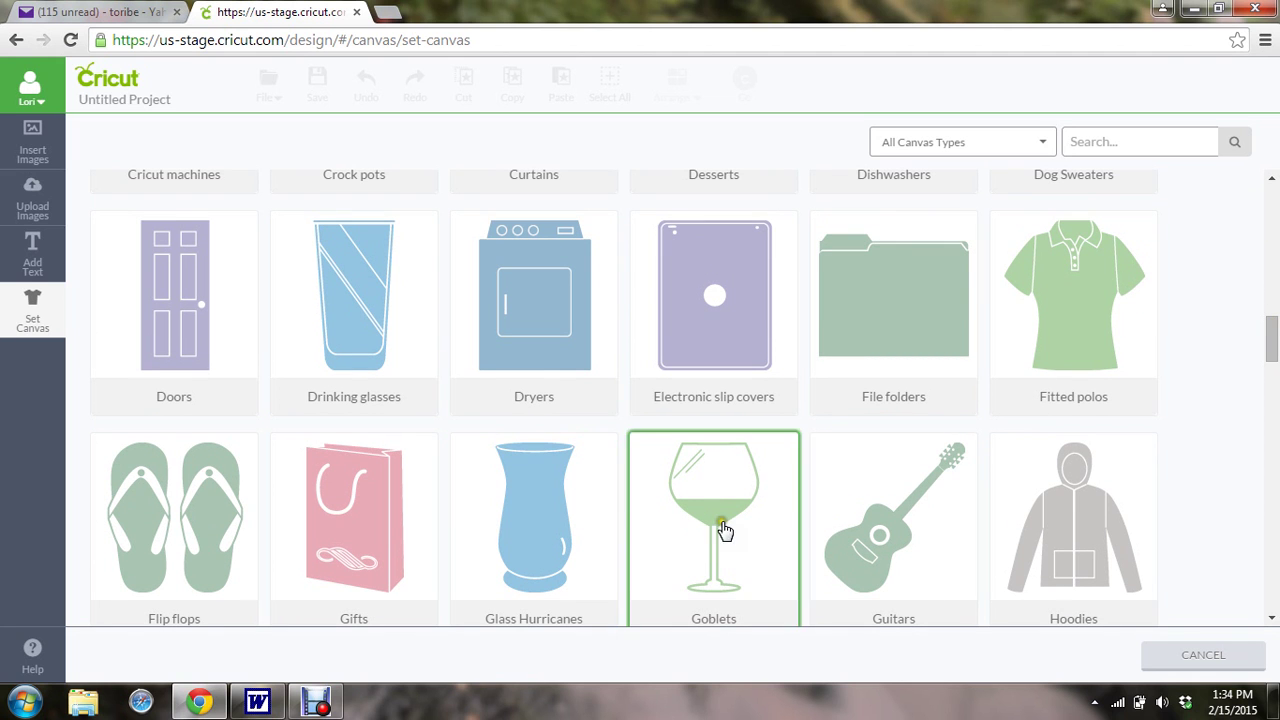
pyautogui.moveTo(1274, 330); pyautogui.dragTo(1270, 404)
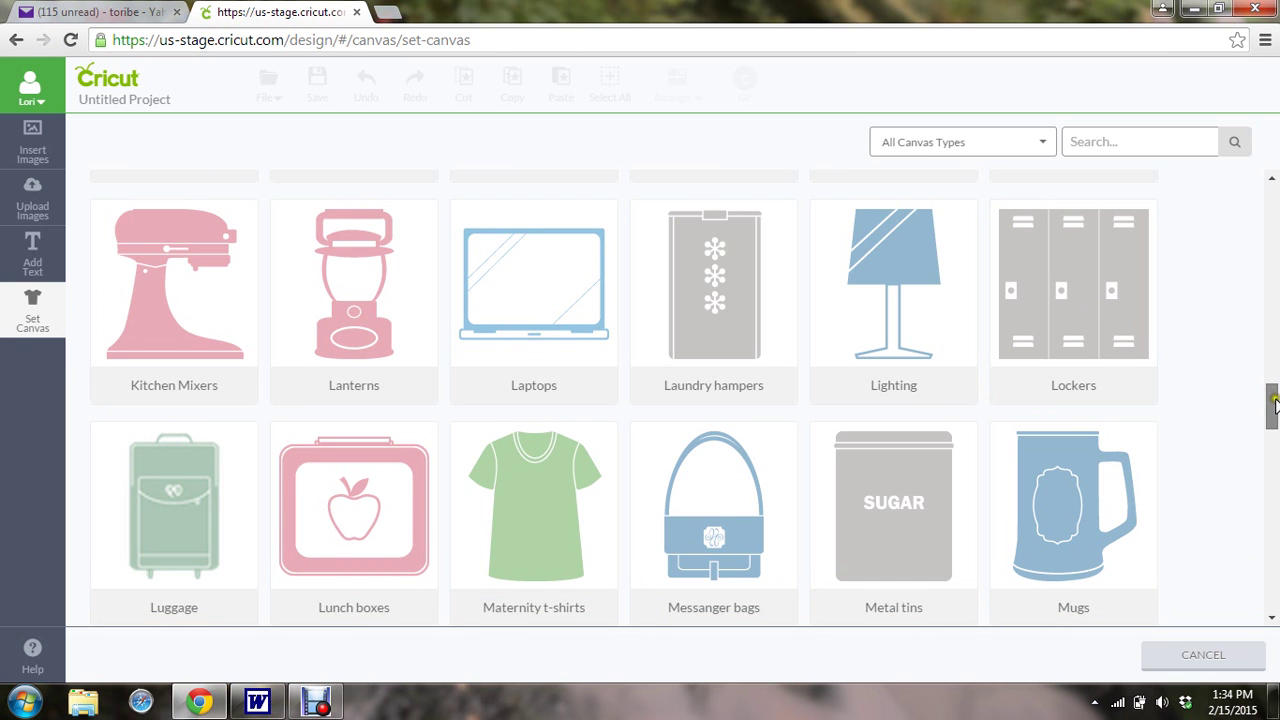
pyautogui.moveTo(1272, 405); pyautogui.dragTo(1262, 205)
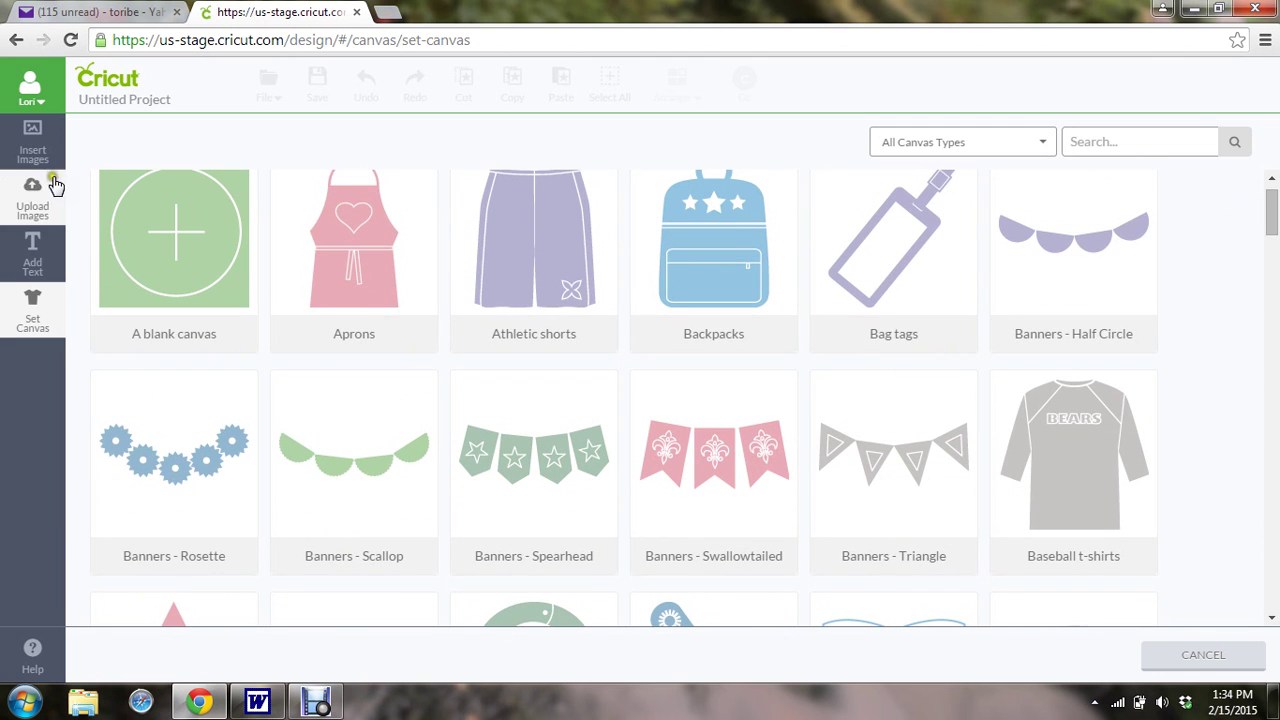
pyautogui.click(23, 314)
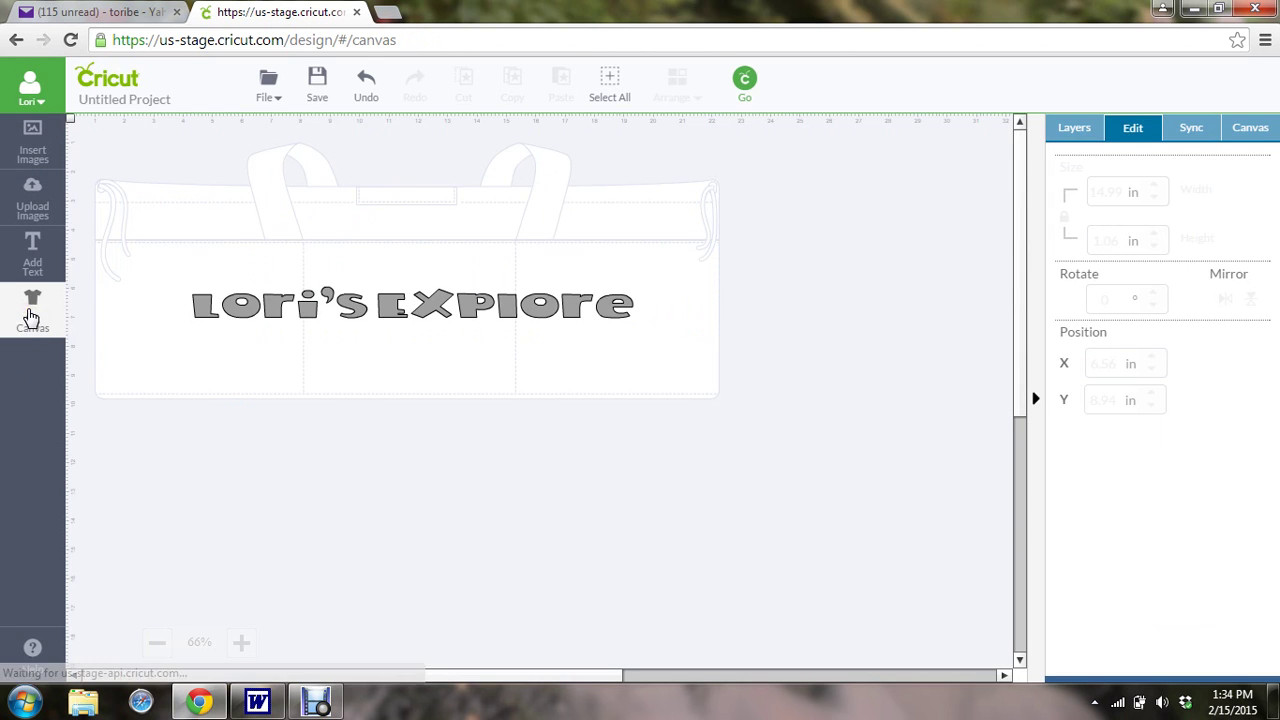
# - Start a new project without saving the bag design
pyautogui.click(272, 100)
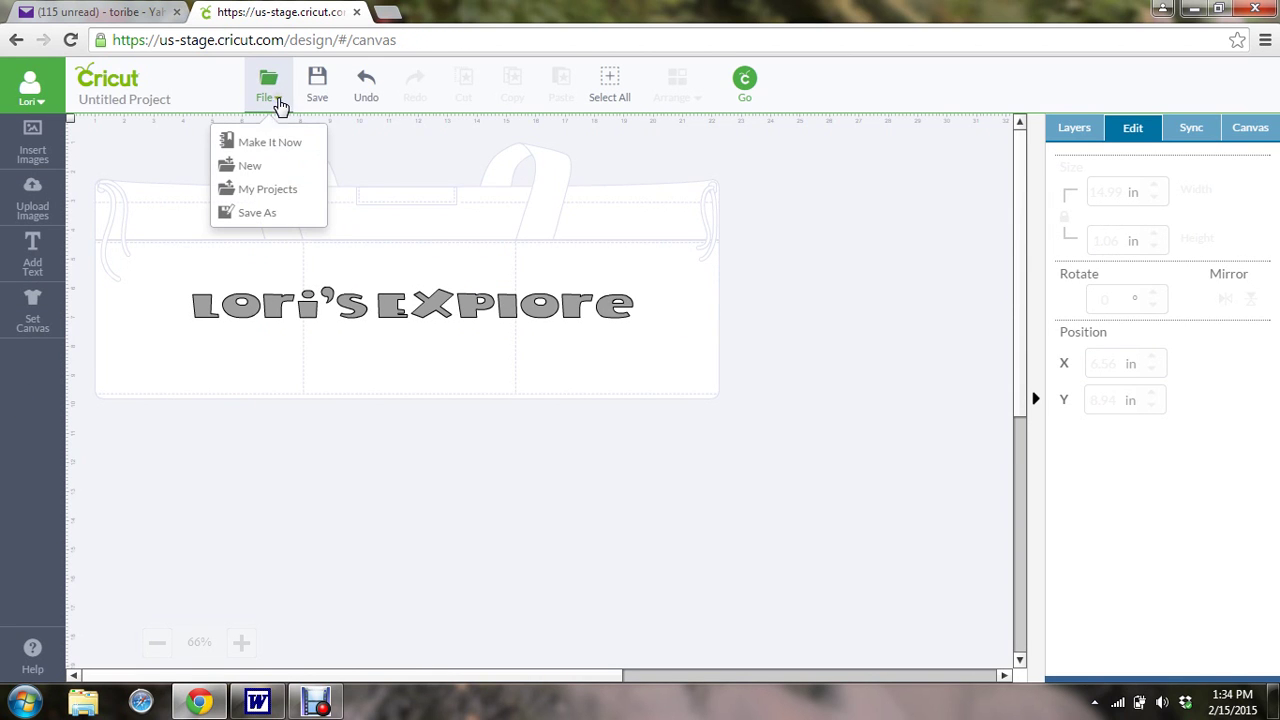
pyautogui.click(250, 166)
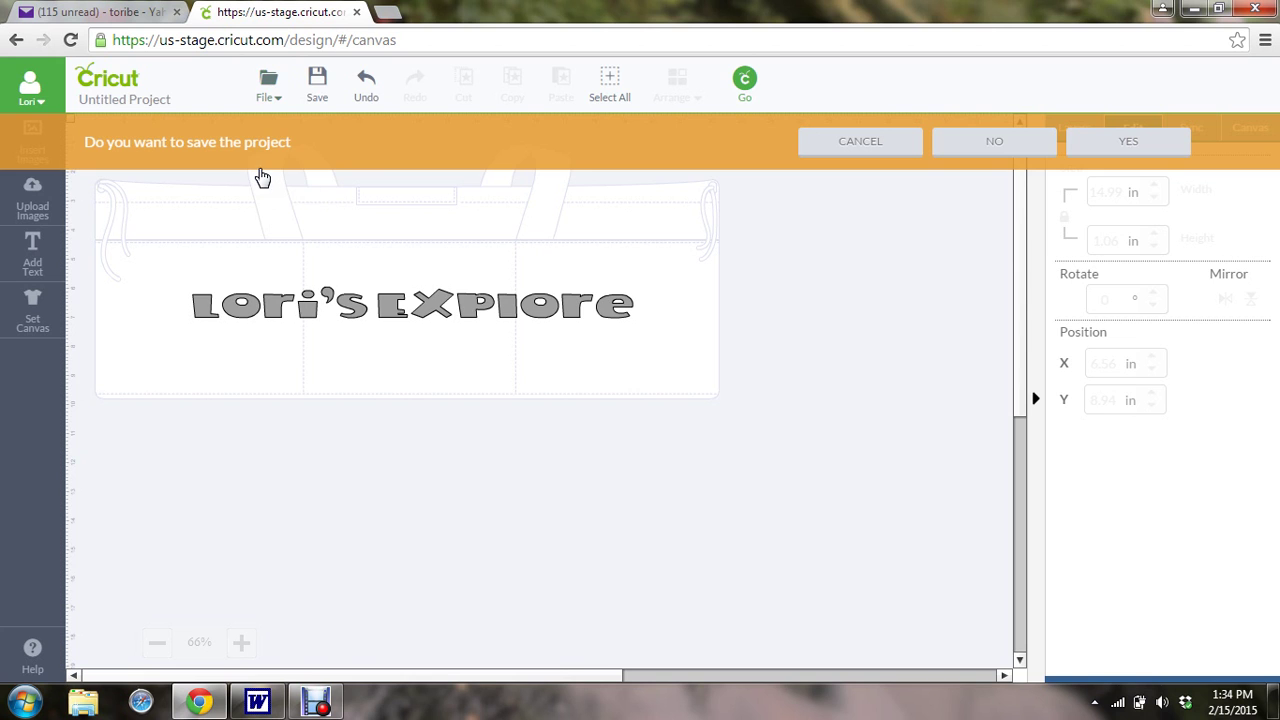
pyautogui.click(983, 141)
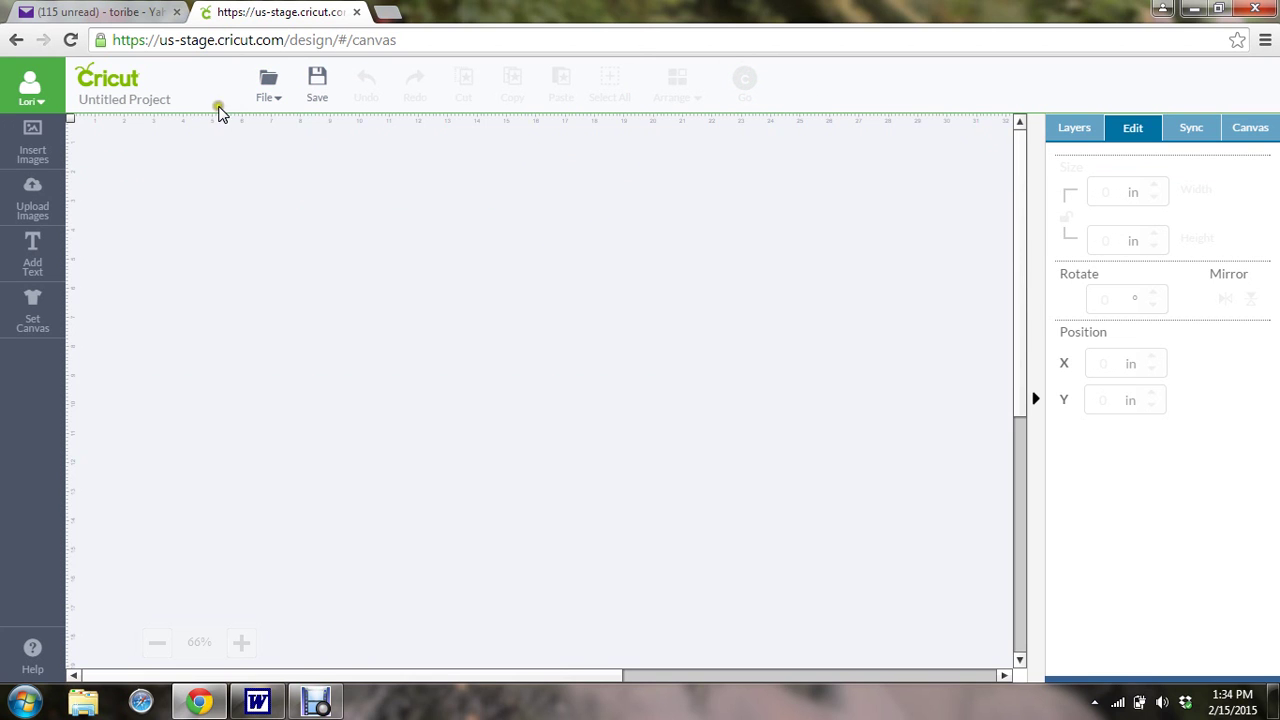
# - Insert the purchased "Frozen" logo from the featured images into the canvas
pyautogui.click(35, 160)
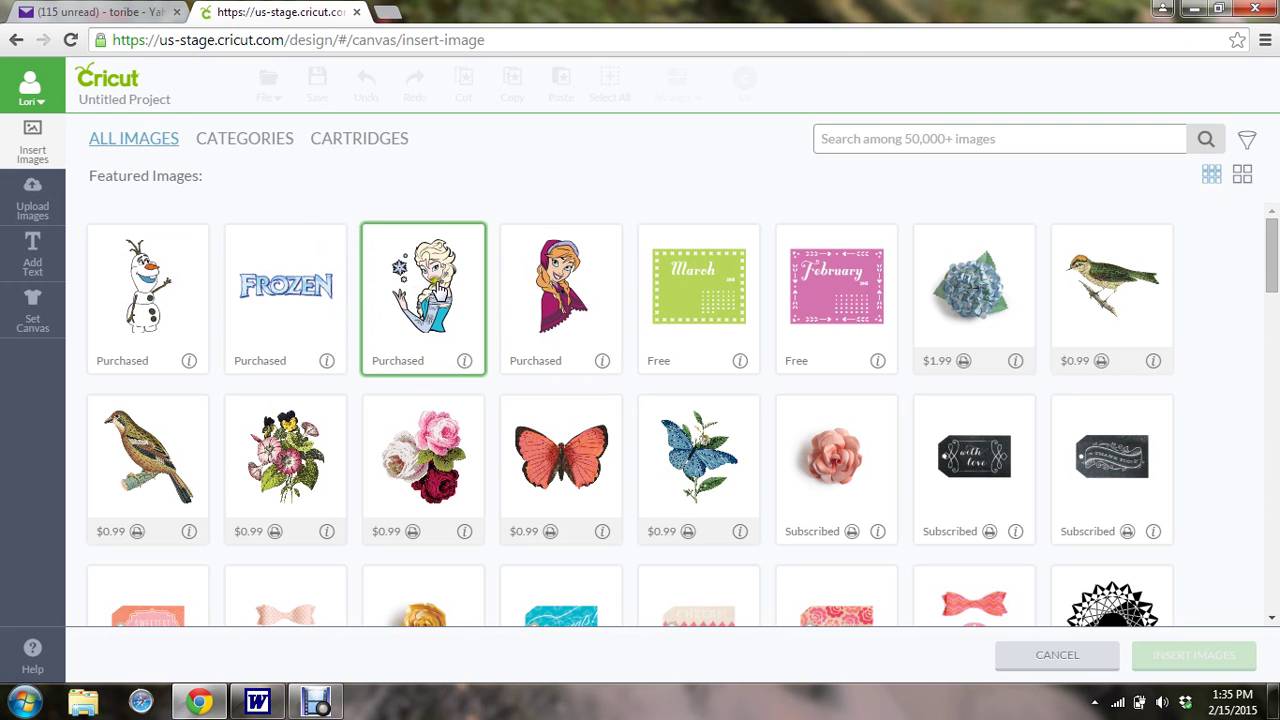
pyautogui.click(293, 283)
pyautogui.click(1188, 660)
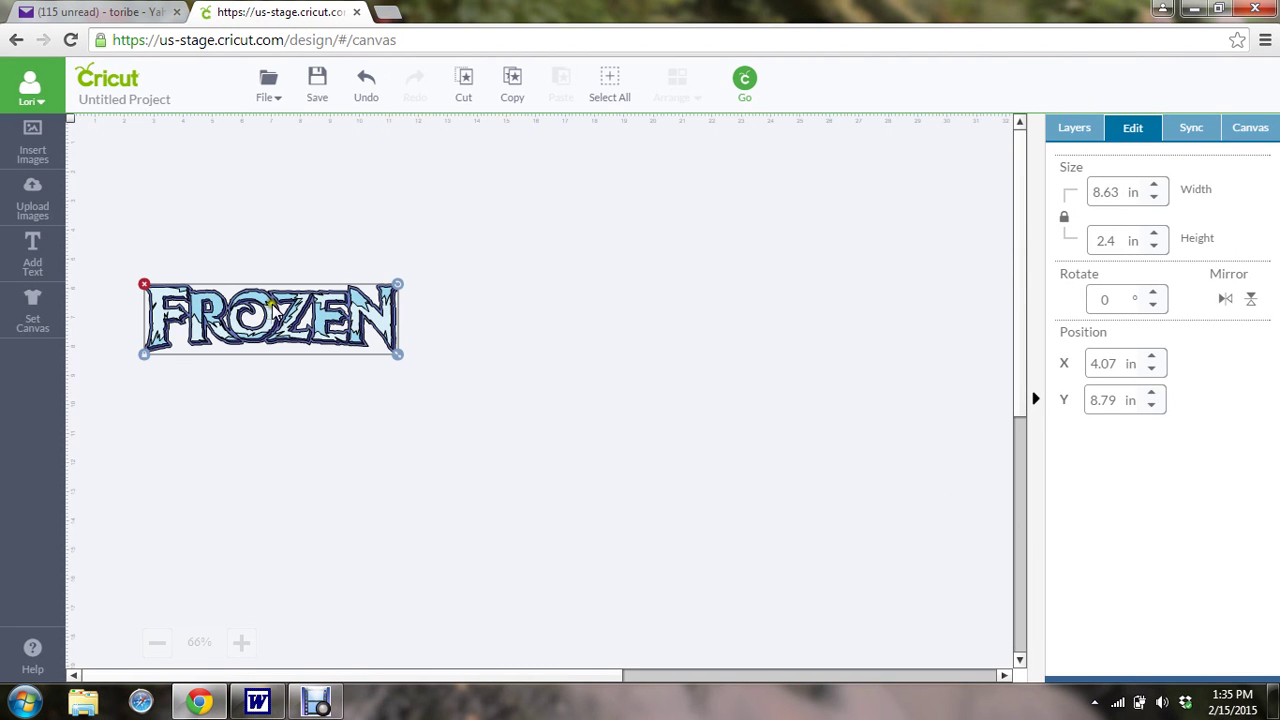
# - Move the Frozen logo to about X 2.86 in, Y 2.85 in and enlarge it to about 18.7 by 5.2 in
pyautogui.moveTo(264, 312); pyautogui.dragTo(242, 203)
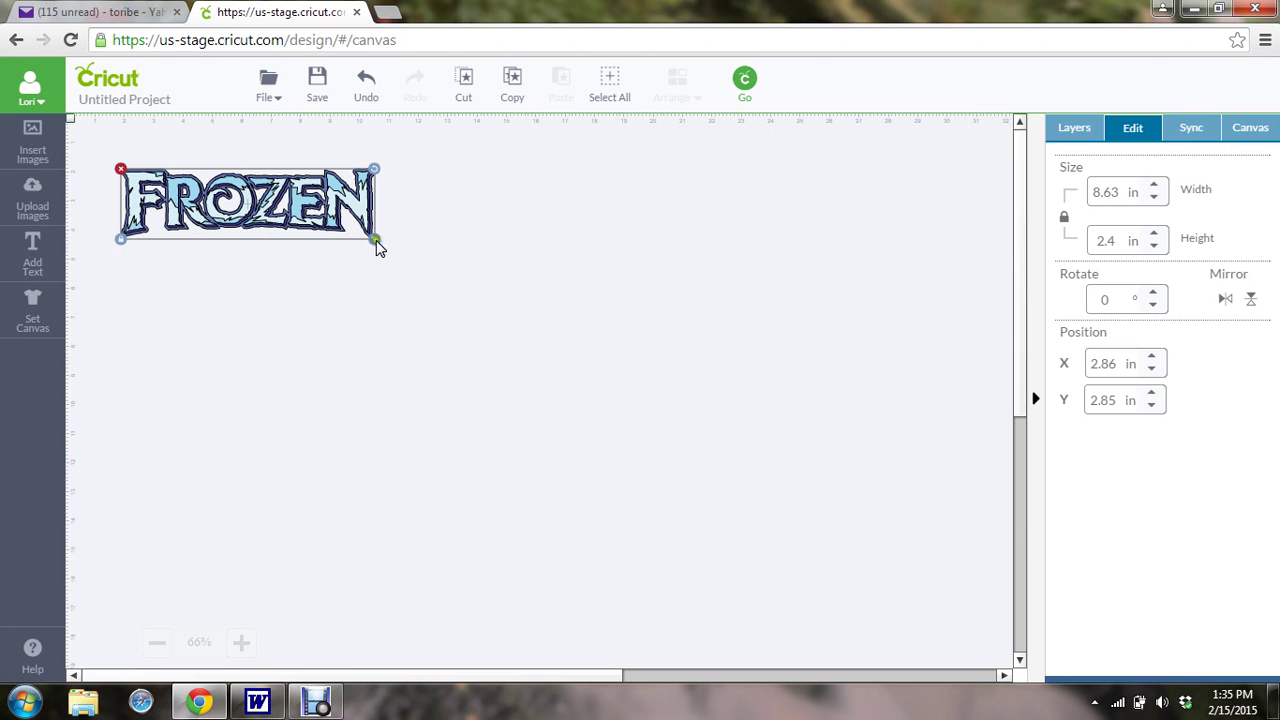
pyautogui.moveTo(376, 241); pyautogui.dragTo(667, 333)
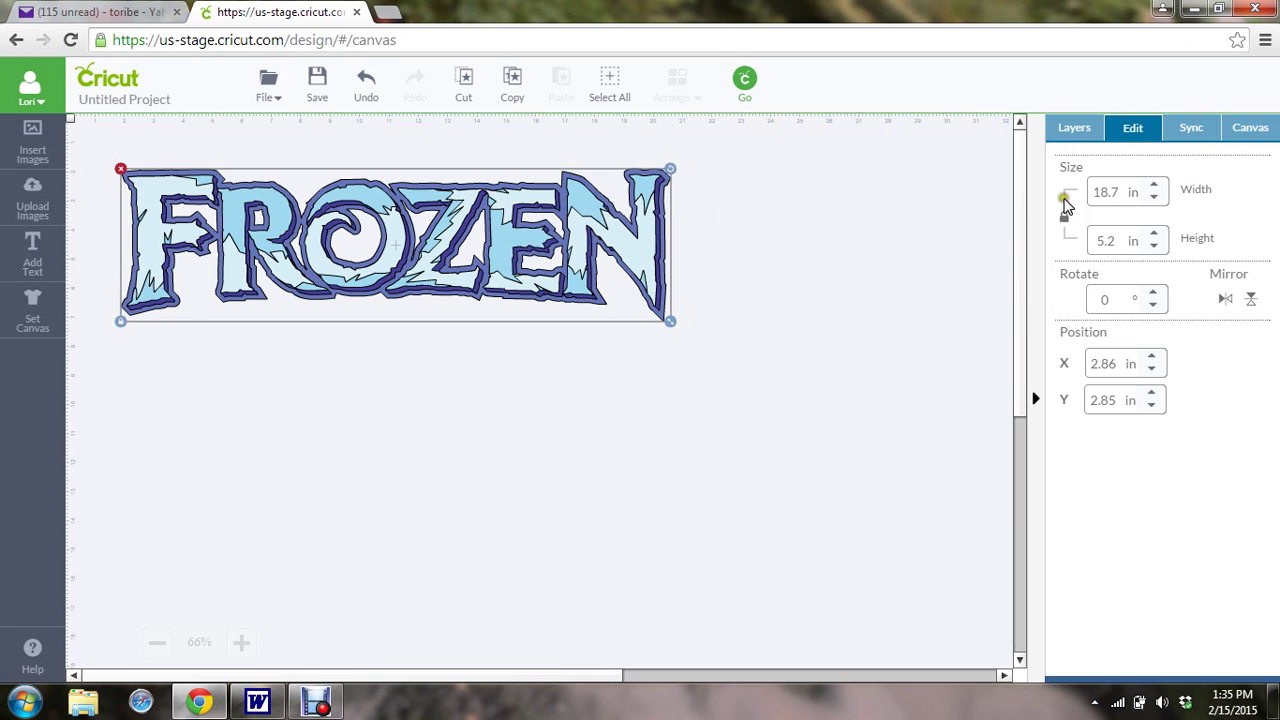
# - Flatten the Frozen logo's layers into a single printable image and delete it from the canvas
pyautogui.click(1076, 131)
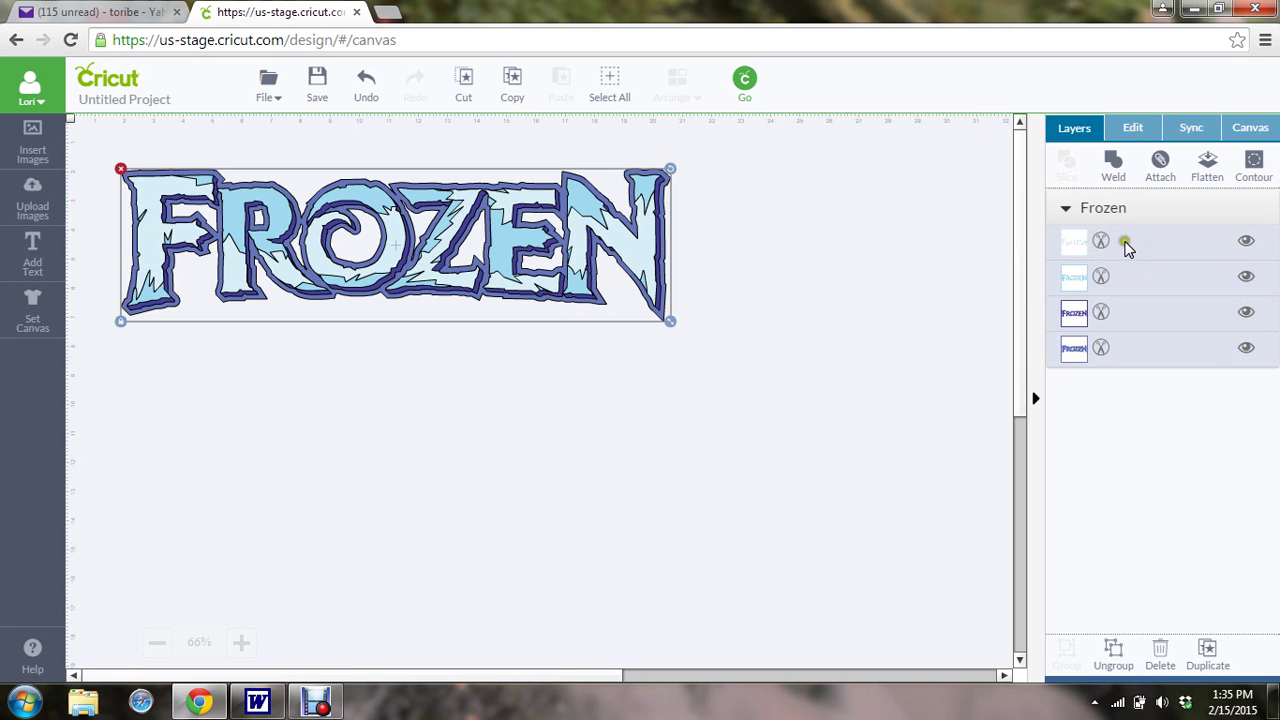
pyautogui.click(1208, 167)
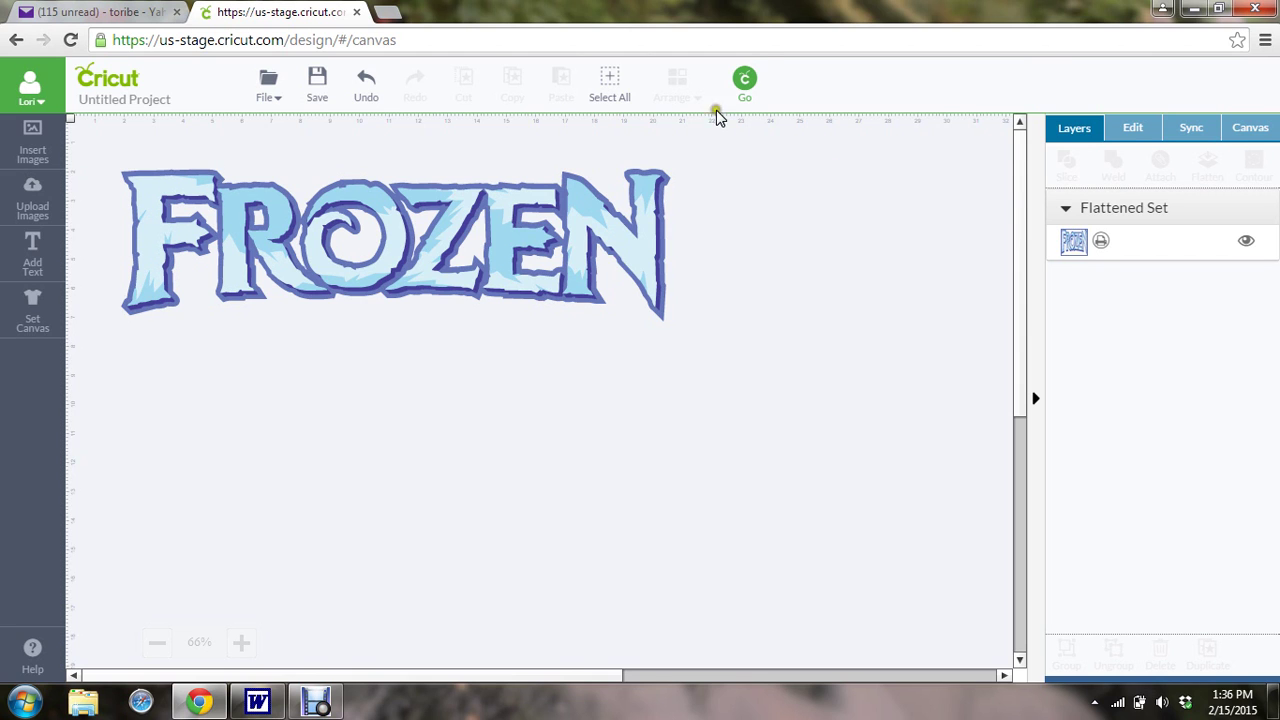
pyautogui.click(423, 250)
pyautogui.press('Delete')
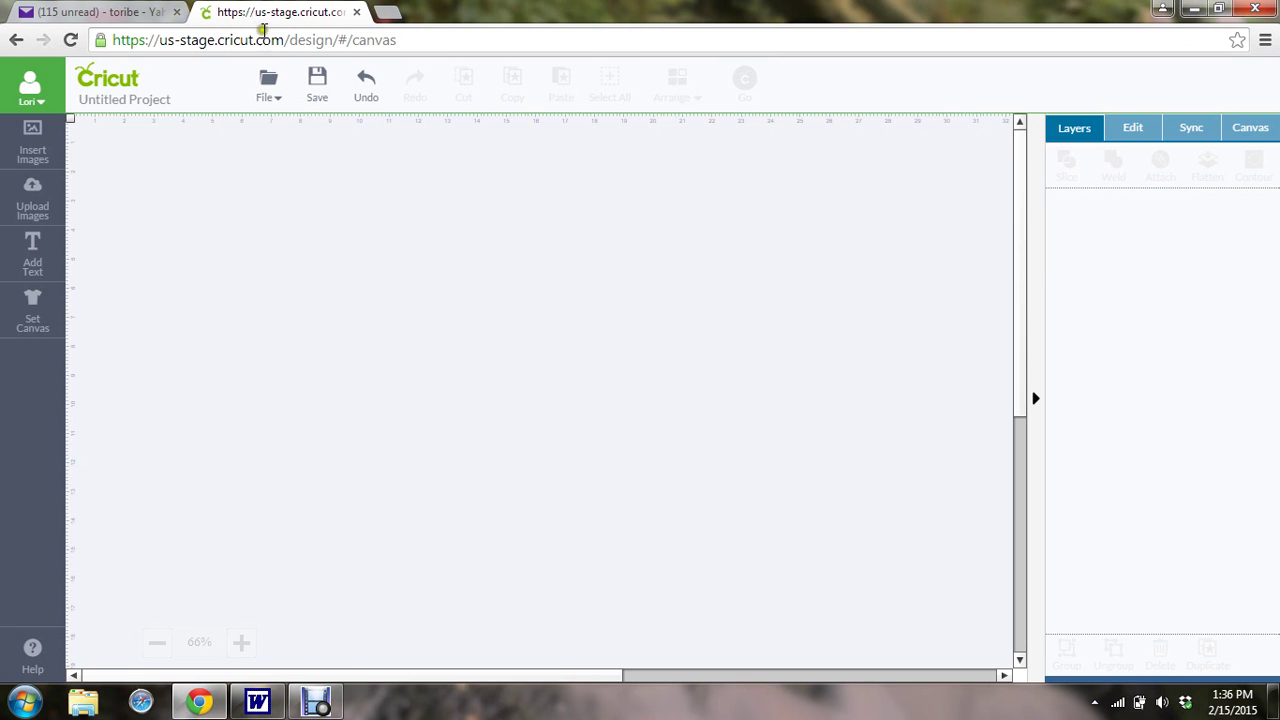
# - Insert the pink heart from the featured images and move it to about X 4.79 in, Y 2.83 in
pyautogui.click(207, 141)
pyautogui.click(1046, 111)
pyautogui.click(33, 155)
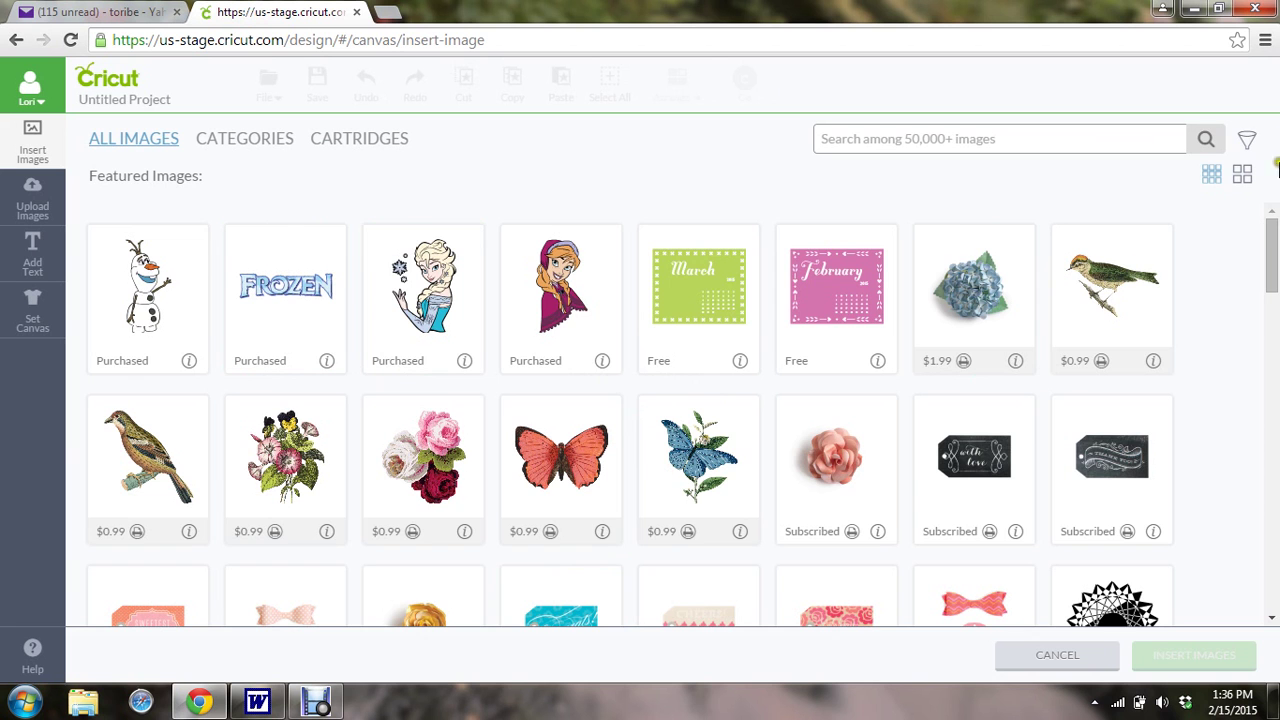
pyautogui.moveTo(1271, 253); pyautogui.dragTo(1268, 346)
pyautogui.click(156, 400)
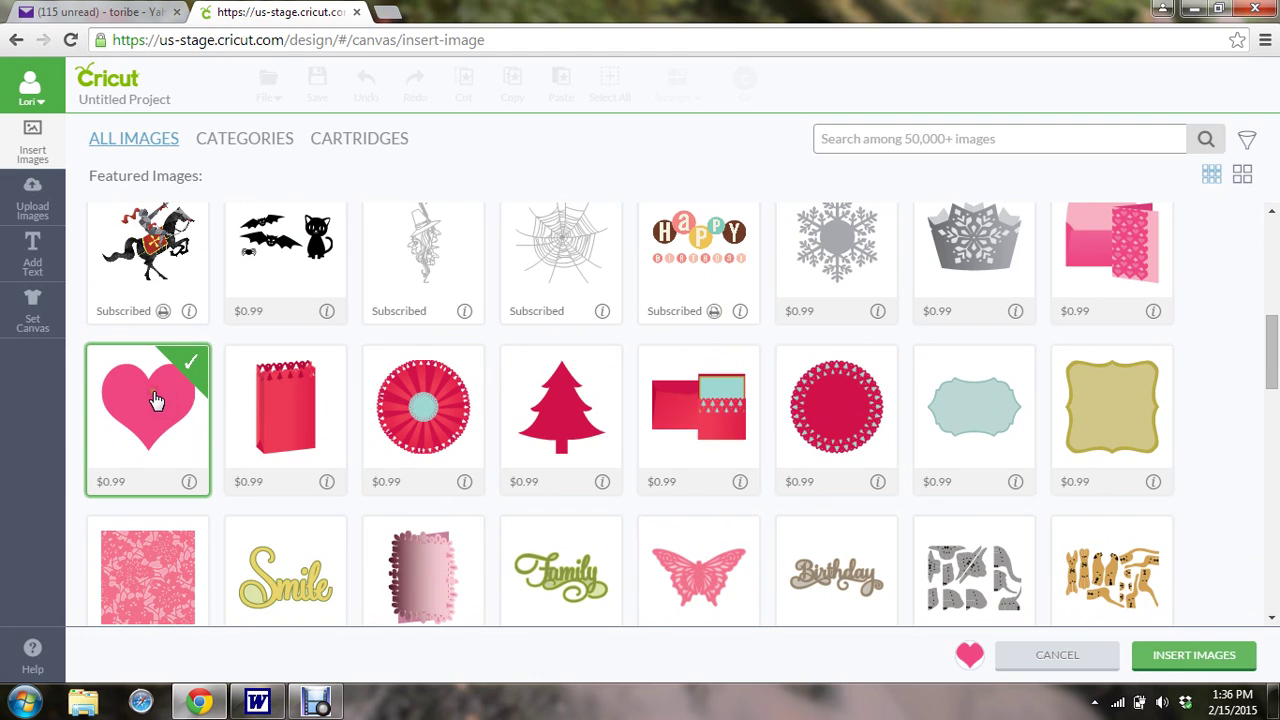
pyautogui.click(1182, 657)
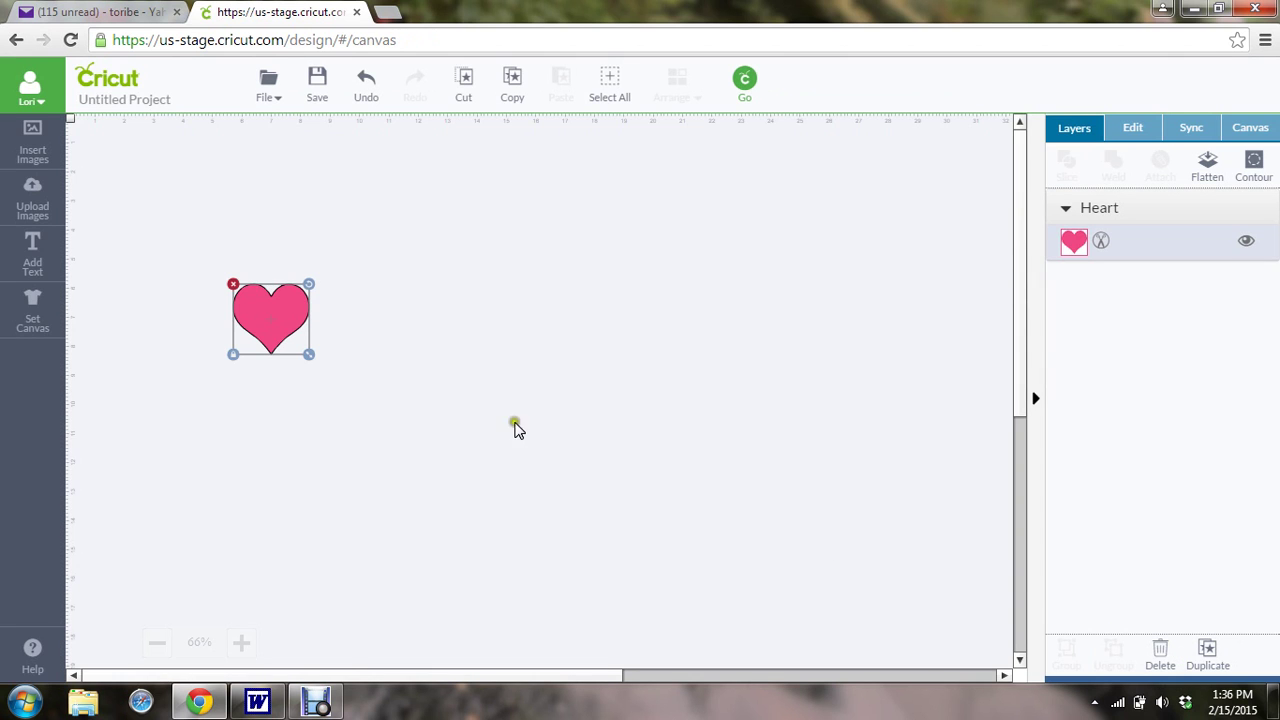
pyautogui.moveTo(274, 309); pyautogui.dragTo(247, 222)
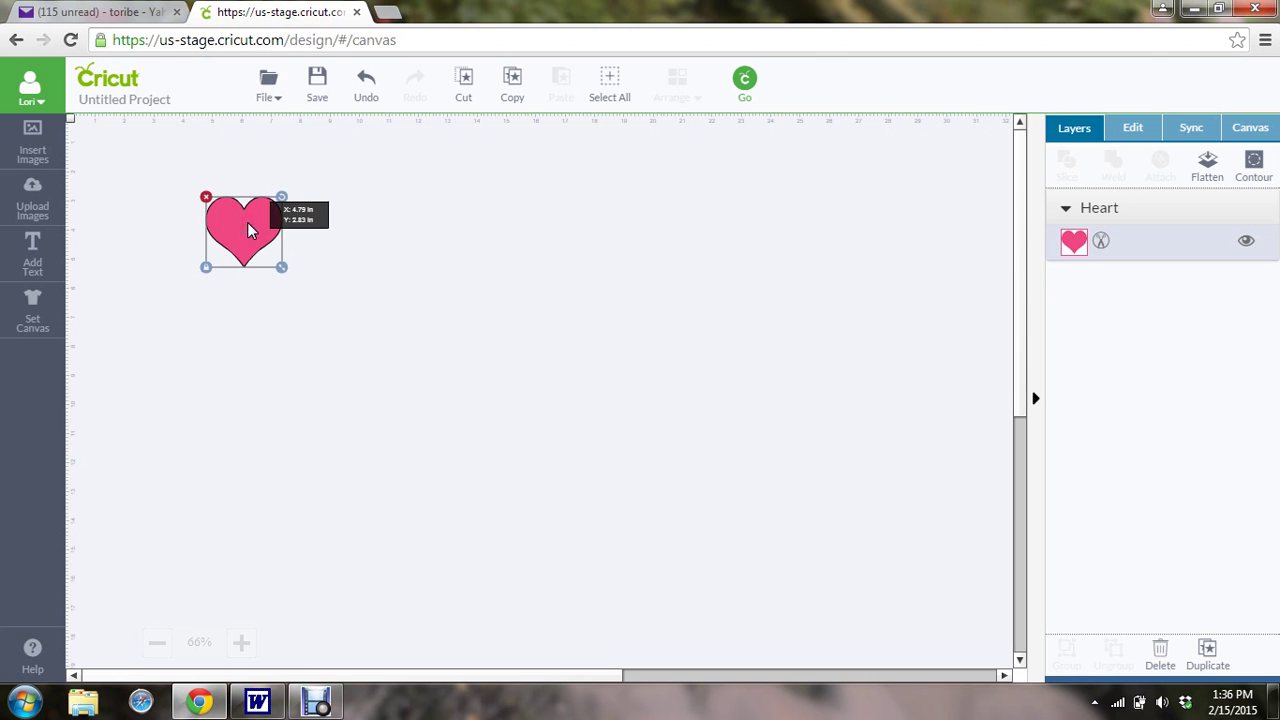
# - Try blue as the heart's cut color and set it to the Very Berry red
pyautogui.click(1073, 240)
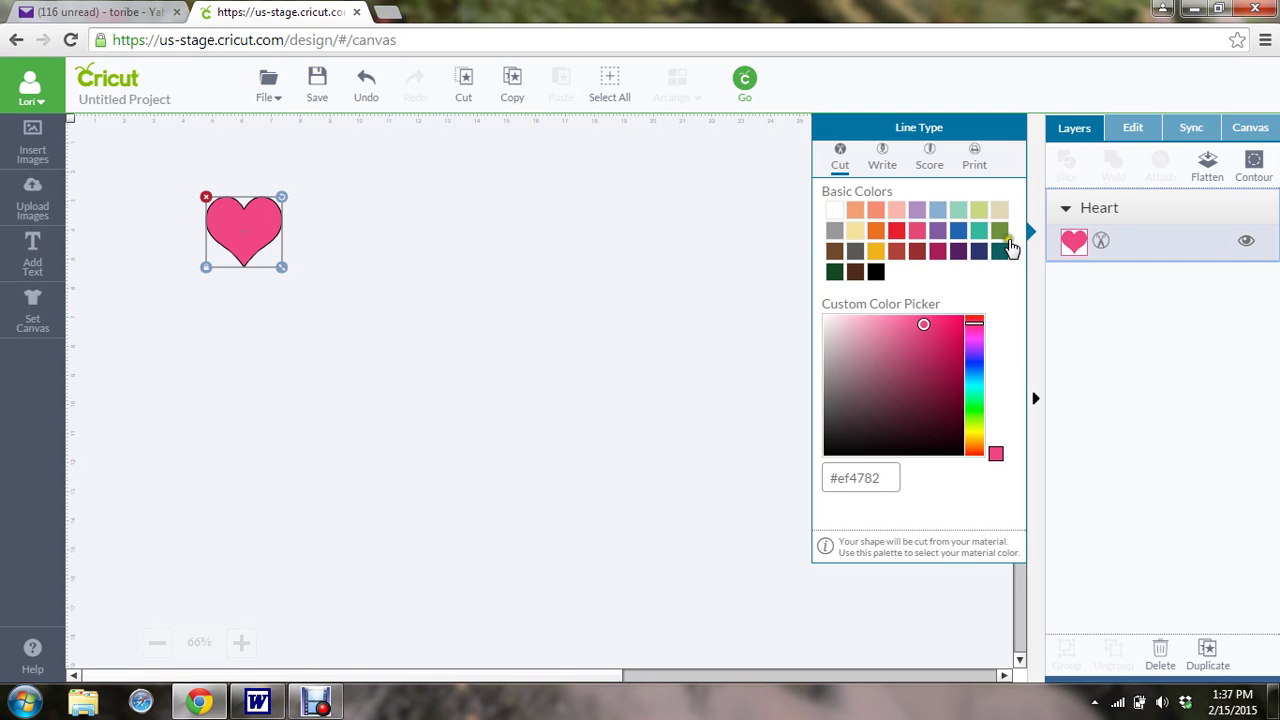
pyautogui.click(958, 233)
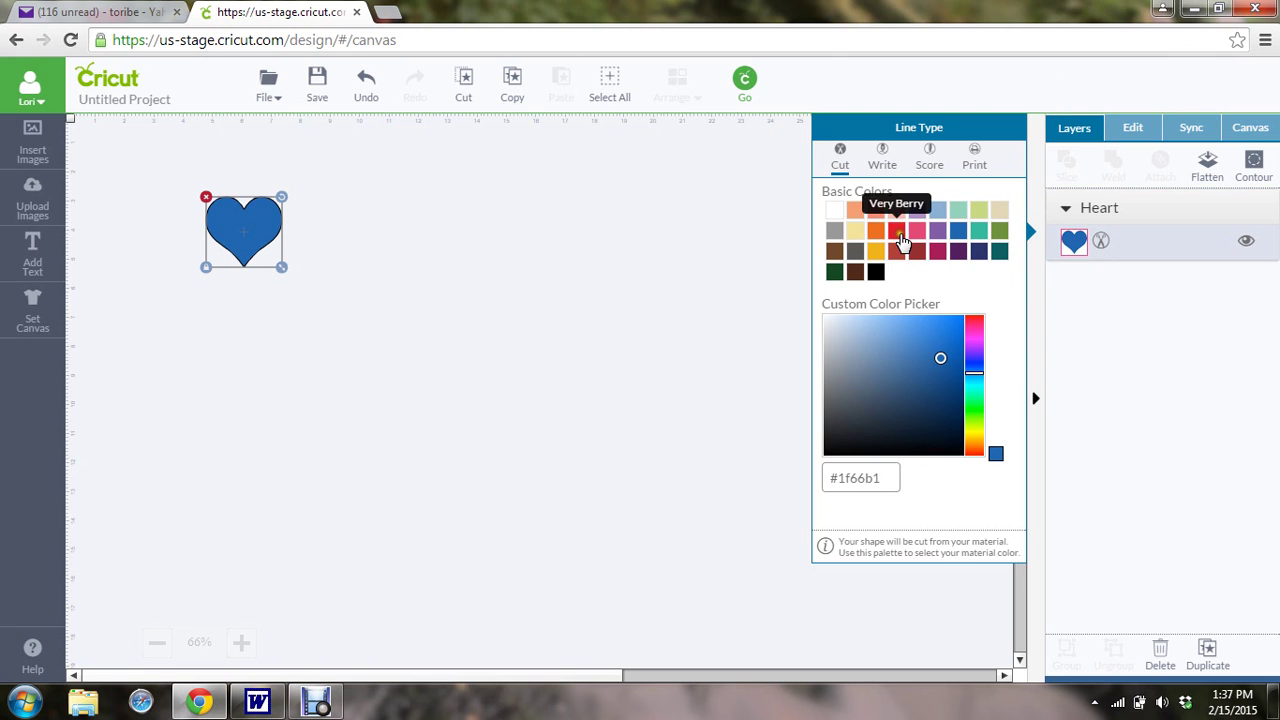
pyautogui.click(899, 236)
pyautogui.click(341, 268)
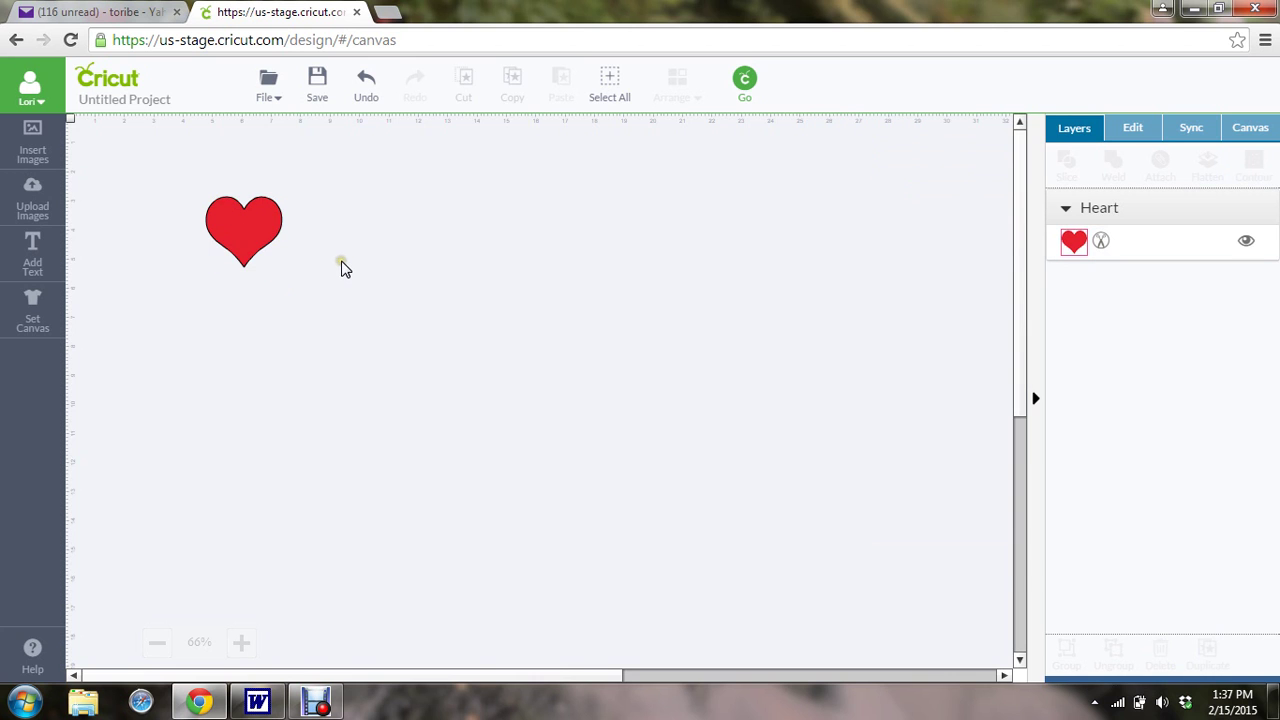
# - Shift the red heart slightly to the right, copy it and paste three copies onto the canvas
pyautogui.click(223, 240)
pyautogui.rightClick(245, 222)
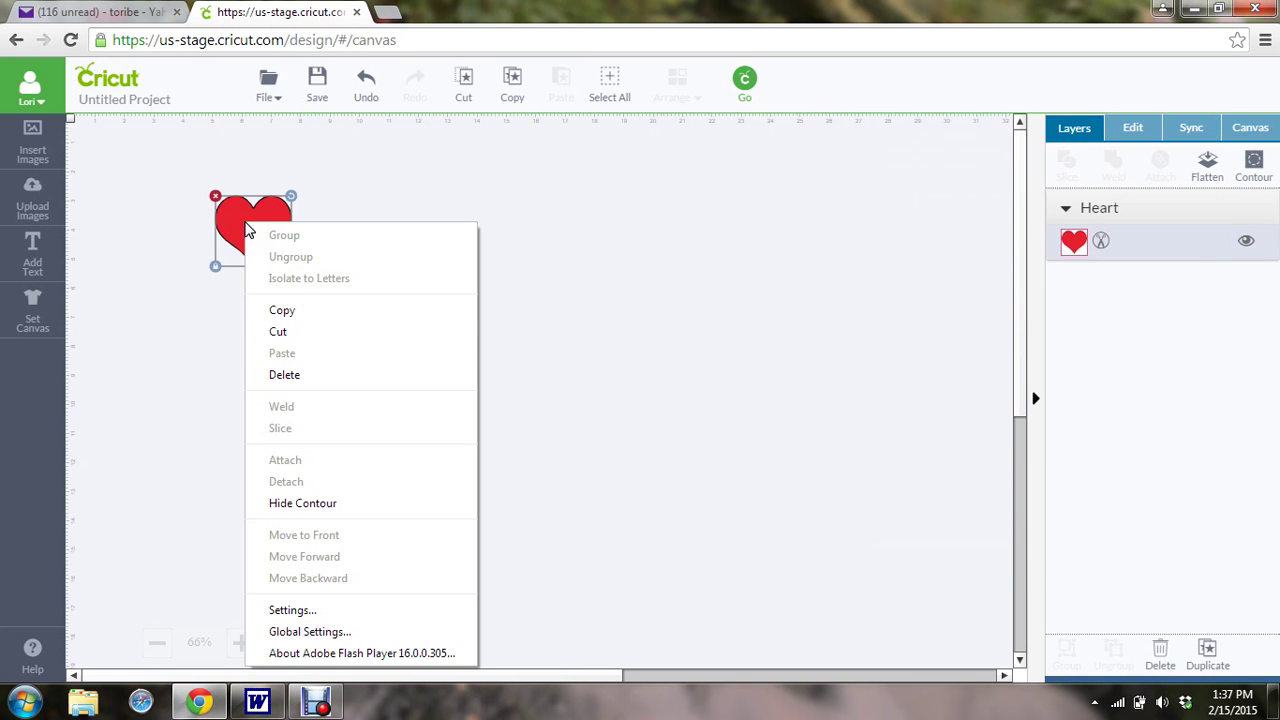
pyautogui.click(308, 313)
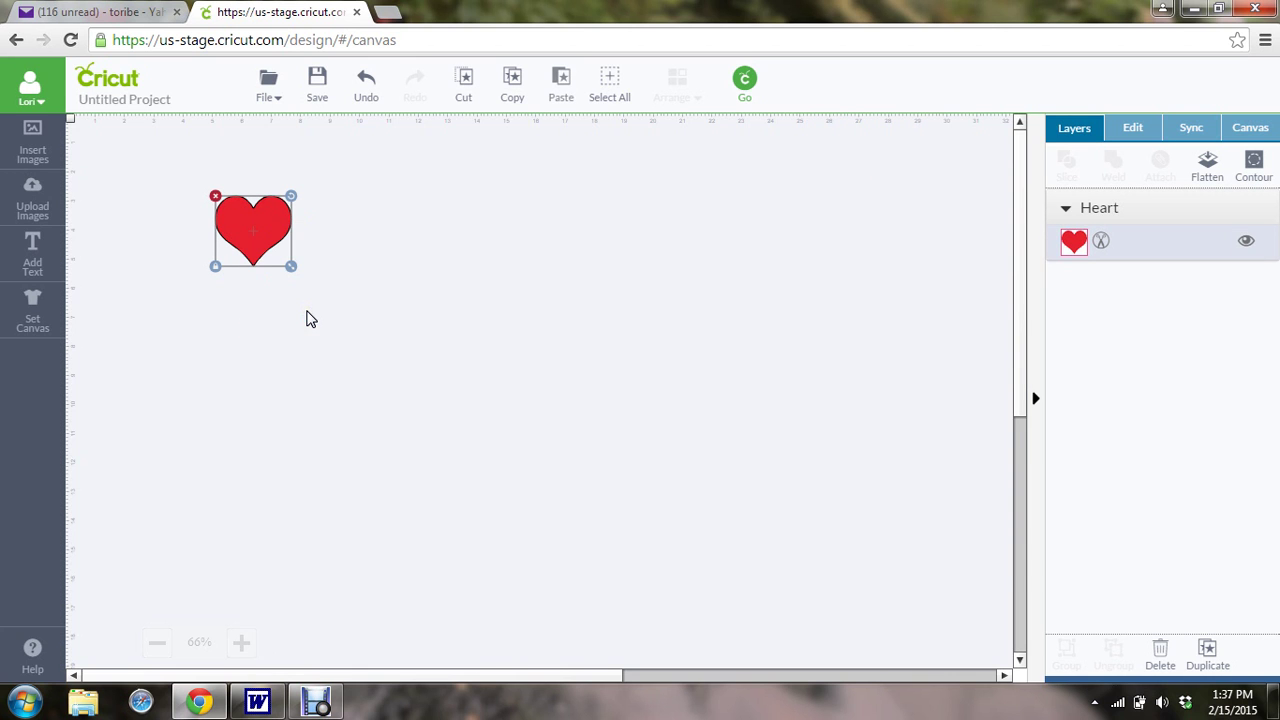
pyautogui.click(563, 85)
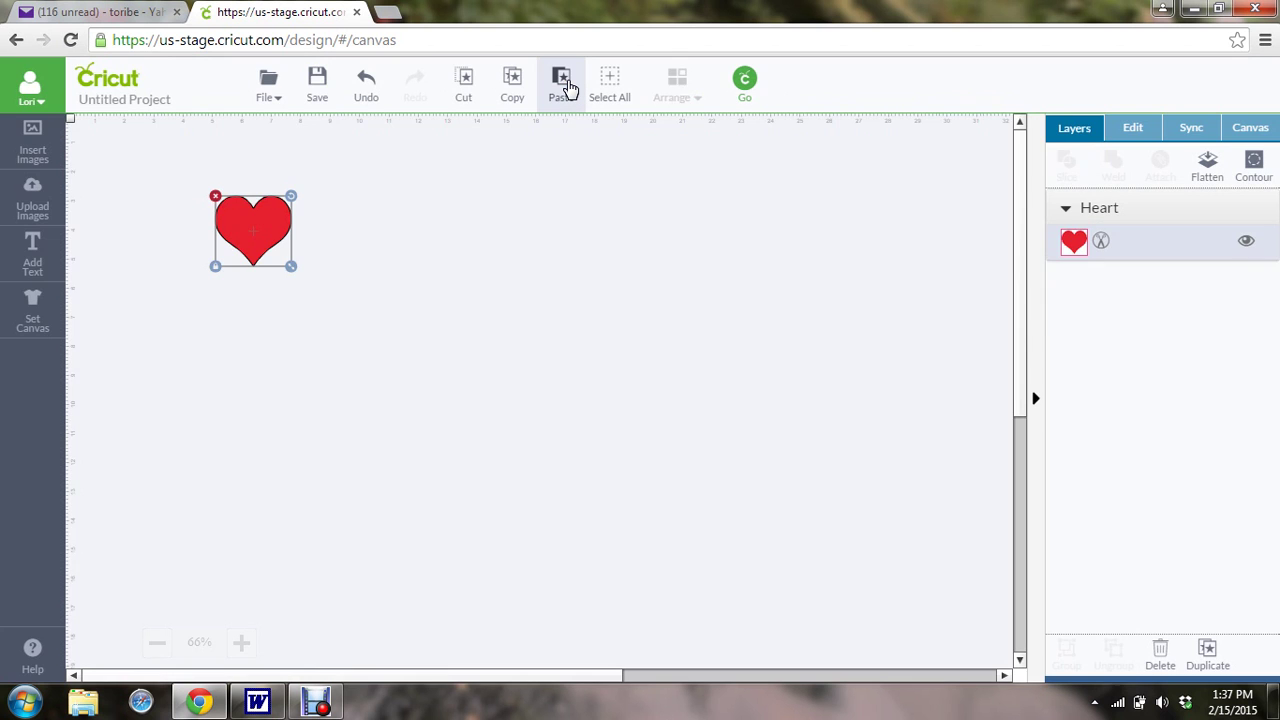
pyautogui.click(563, 85)
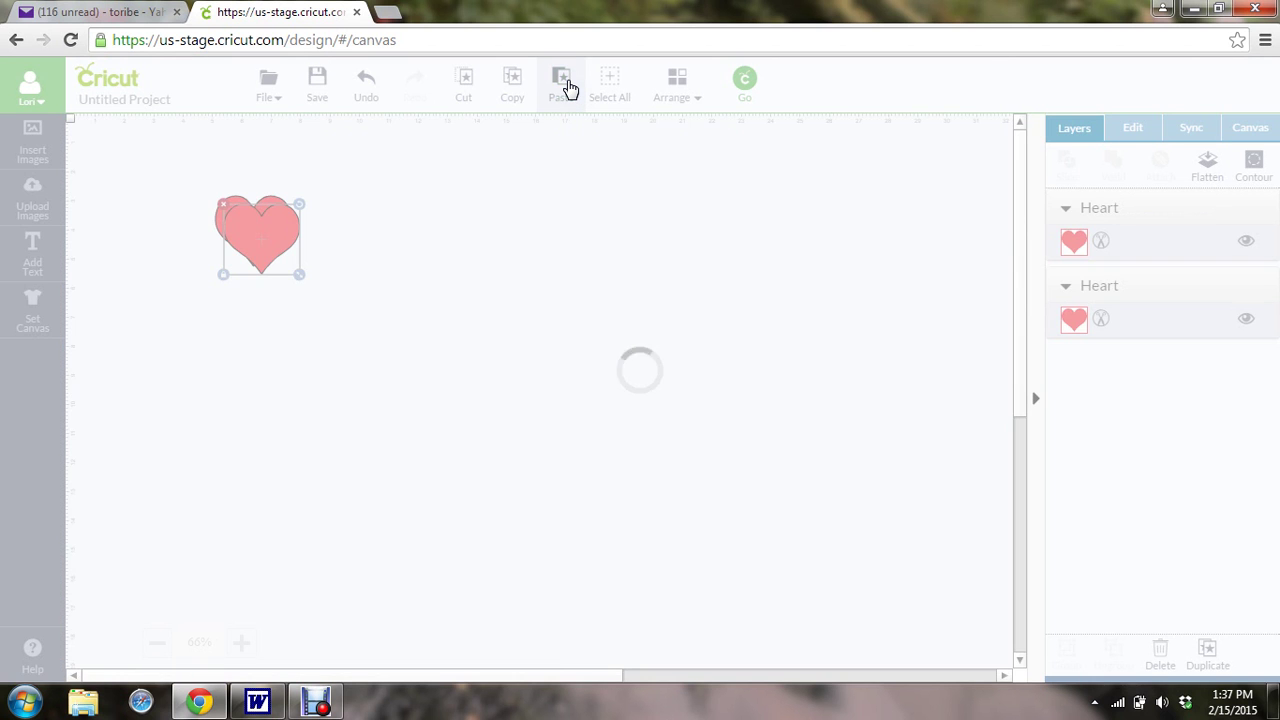
pyautogui.click(563, 85)
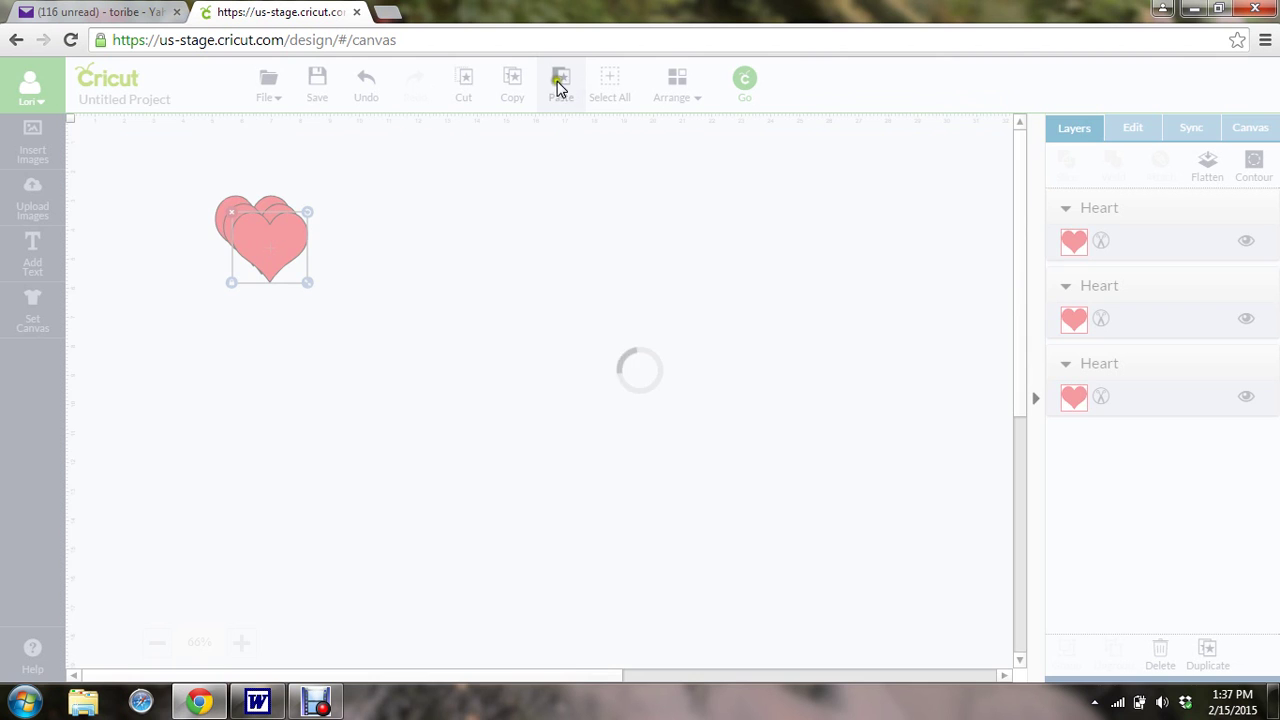
# - Spread the three pasted hearts out, placing two side by side to the right of the original and one below them
pyautogui.moveTo(272, 245); pyautogui.dragTo(448, 205)
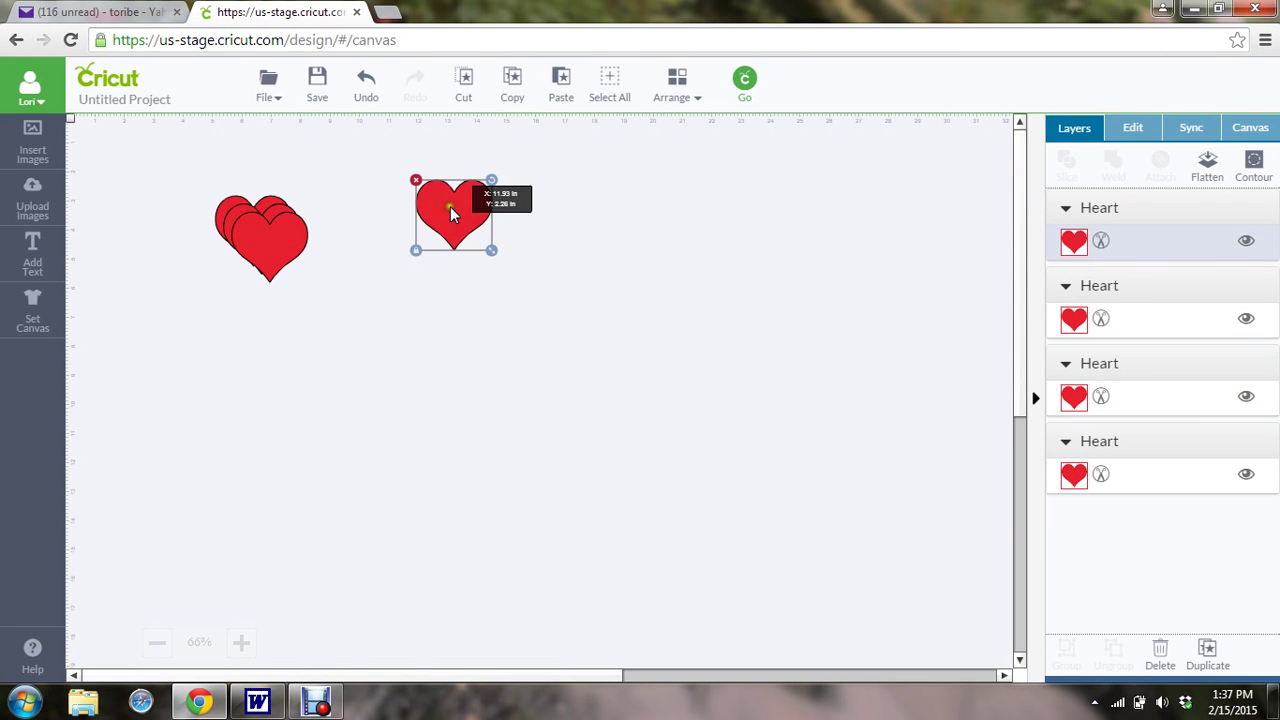
pyautogui.moveTo(272, 239); pyautogui.dragTo(568, 209)
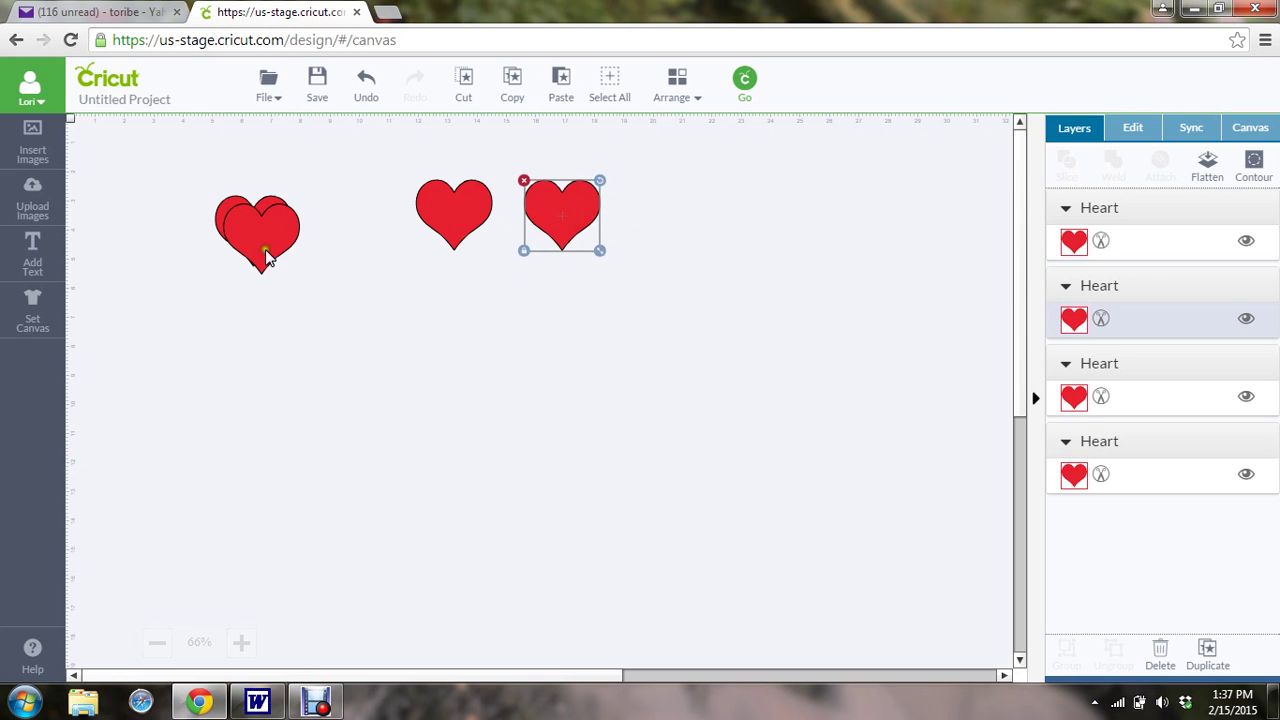
pyautogui.moveTo(280, 258); pyautogui.dragTo(473, 322)
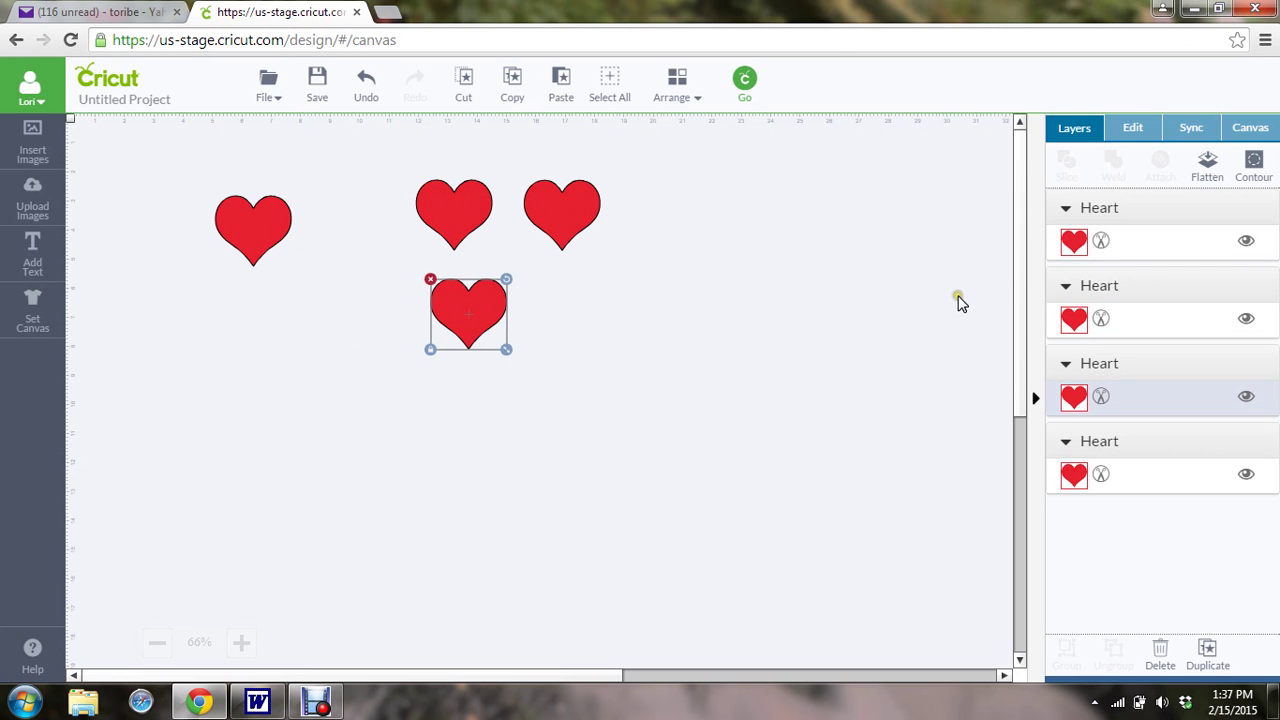
# - Recolor the upper-right heart copy Royal Violet and the lower heart copy Jade
pyautogui.click(1072, 320)
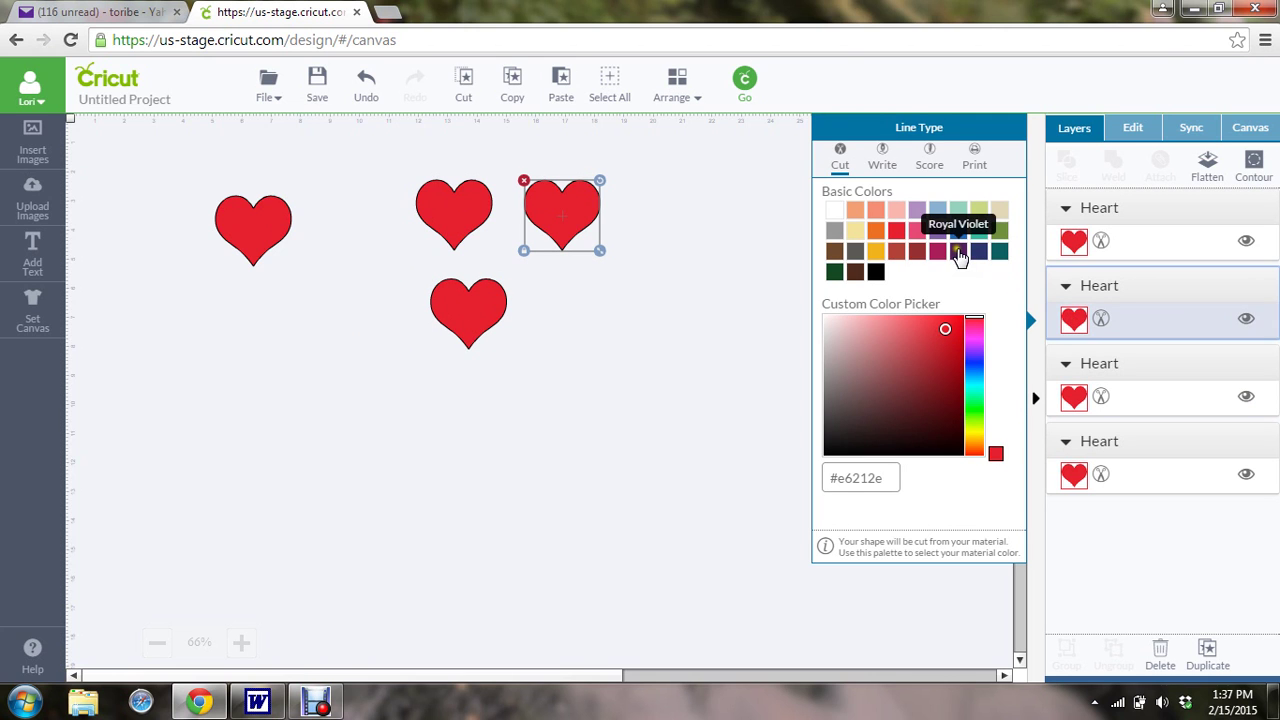
pyautogui.click(958, 253)
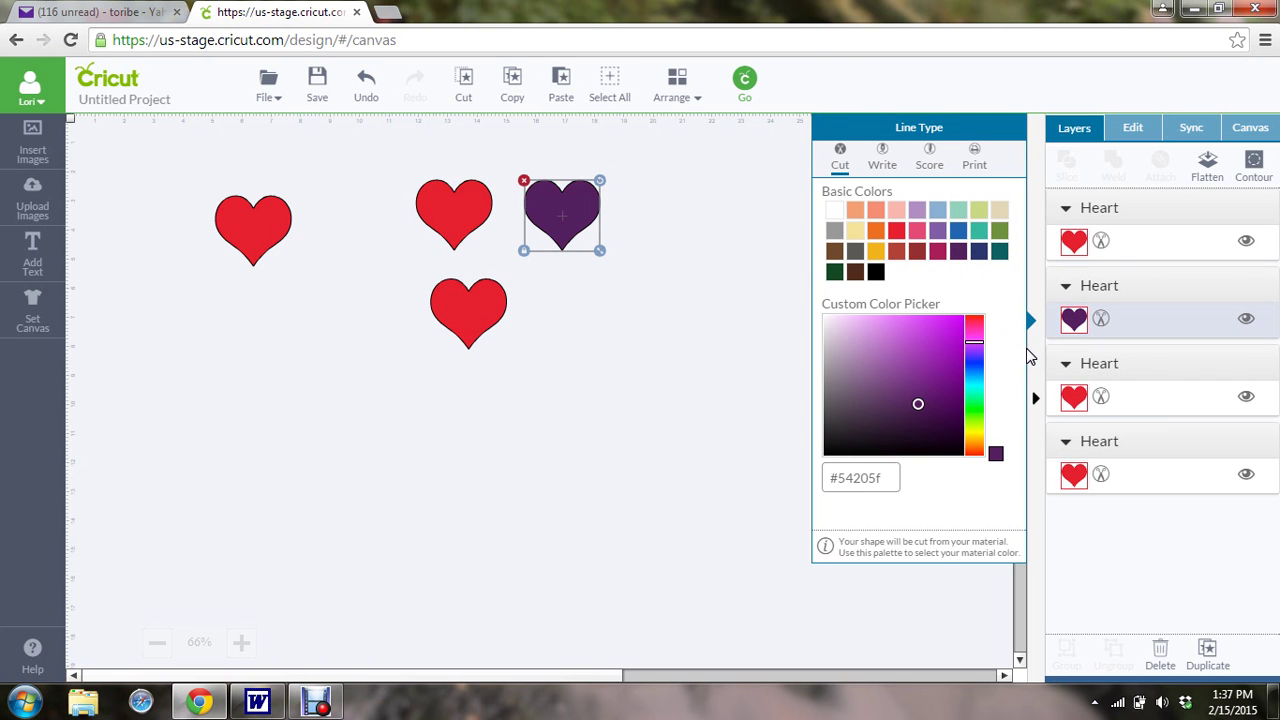
pyautogui.click(1055, 396)
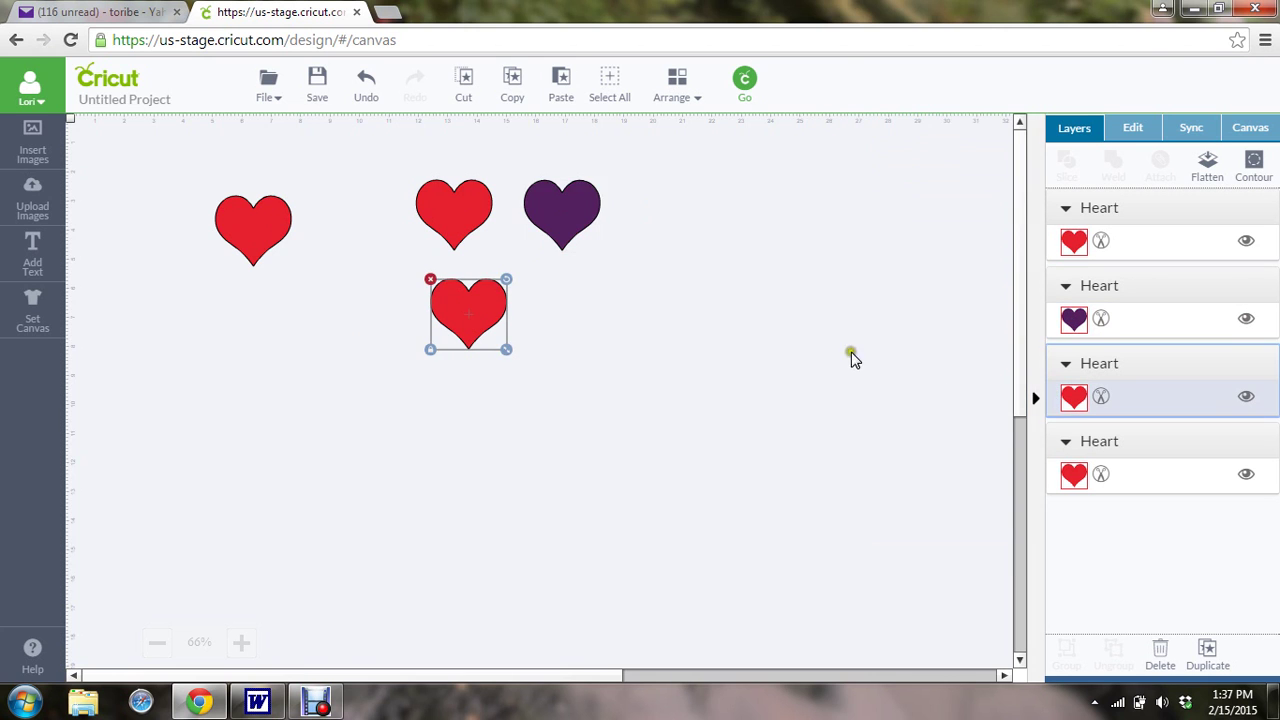
pyautogui.click(1074, 397)
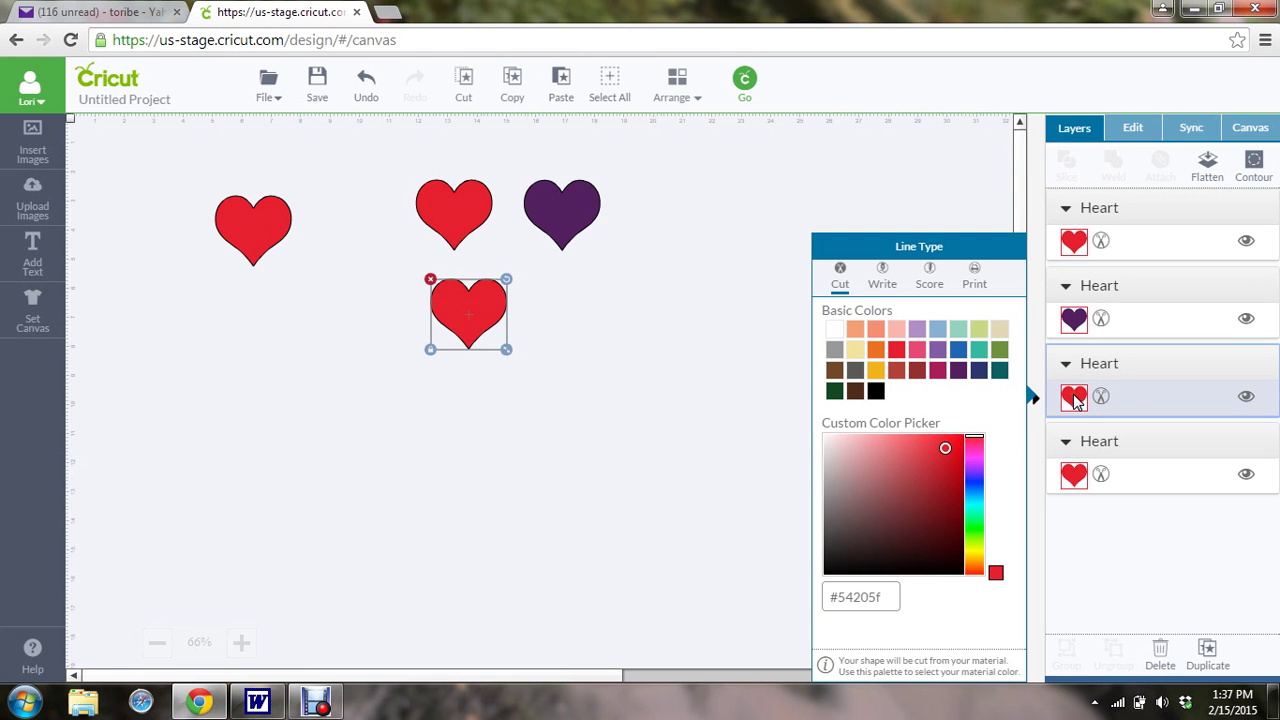
pyautogui.click(958, 331)
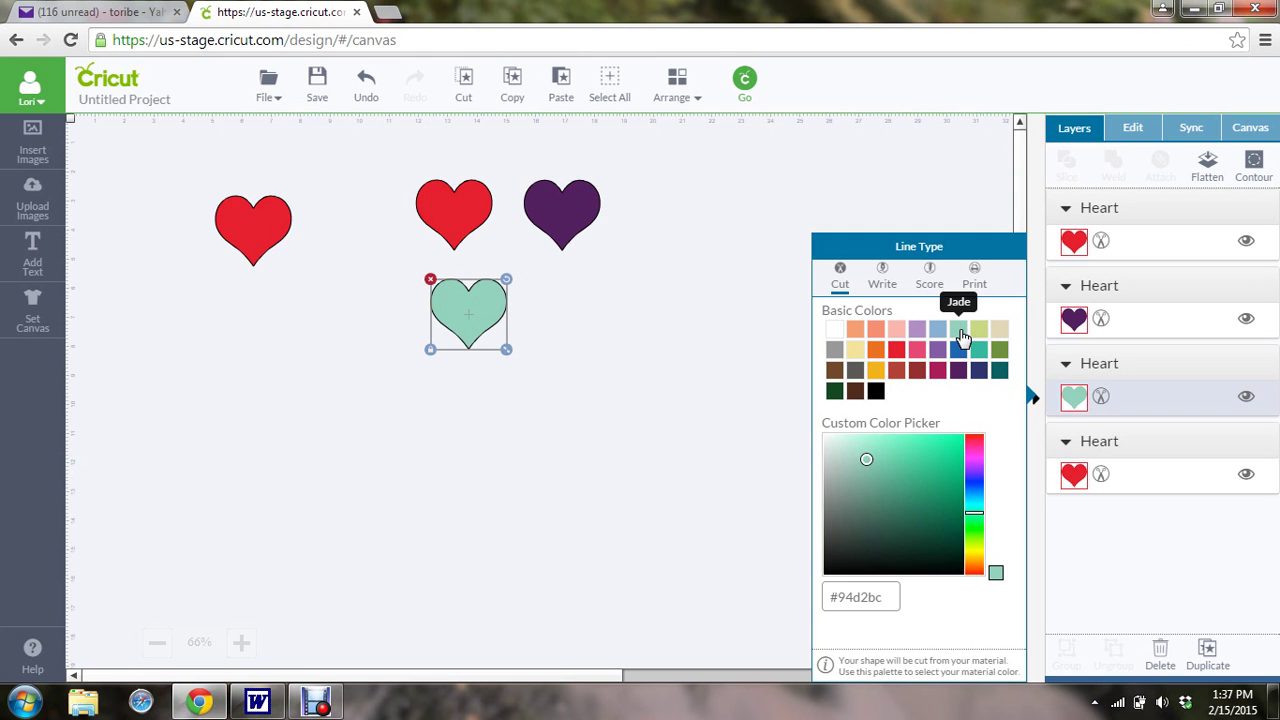
pyautogui.click(880, 169)
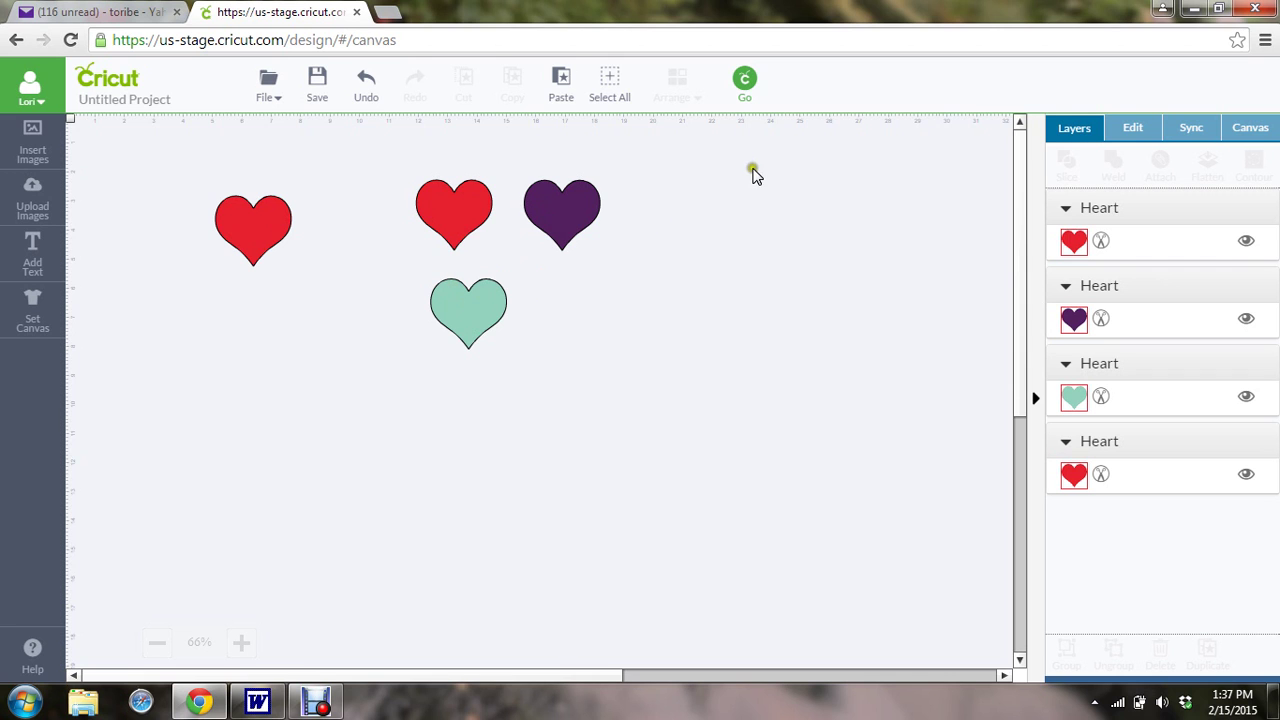
# - Sync the violet heart's color to the jade heart so both use the same material
pyautogui.click(1172, 136)
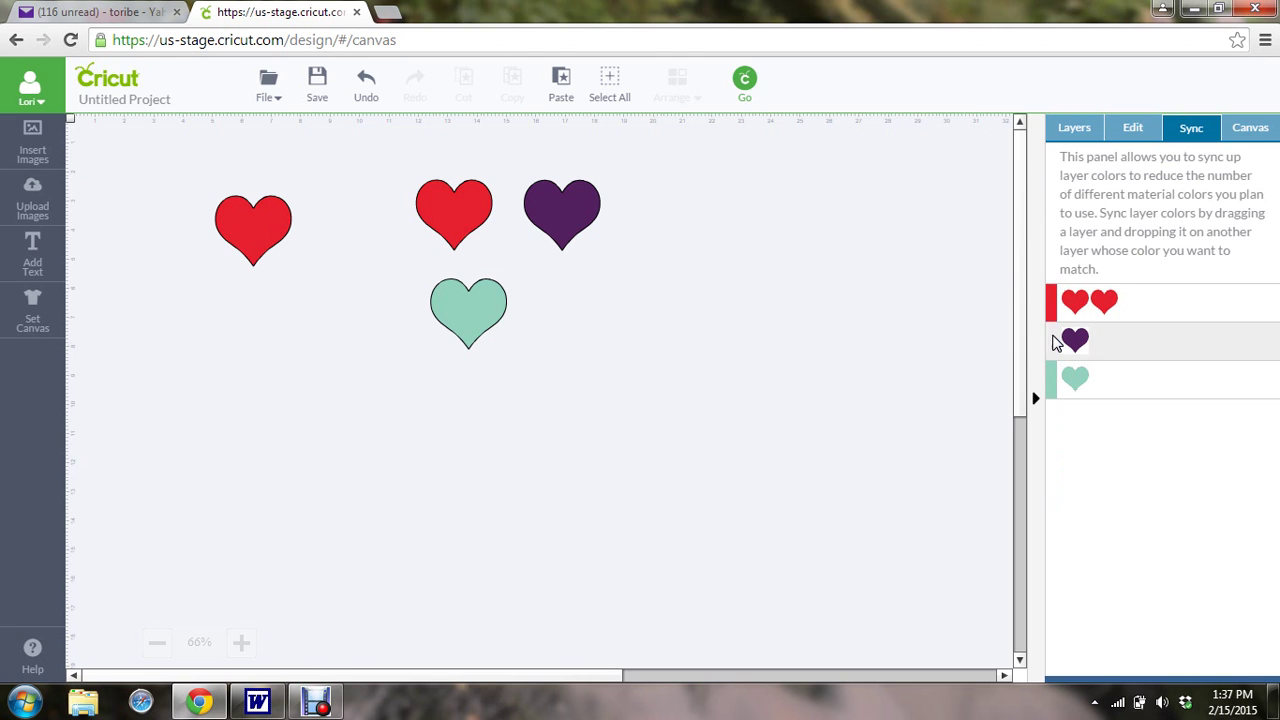
pyautogui.moveTo(1057, 343); pyautogui.dragTo(1063, 386)
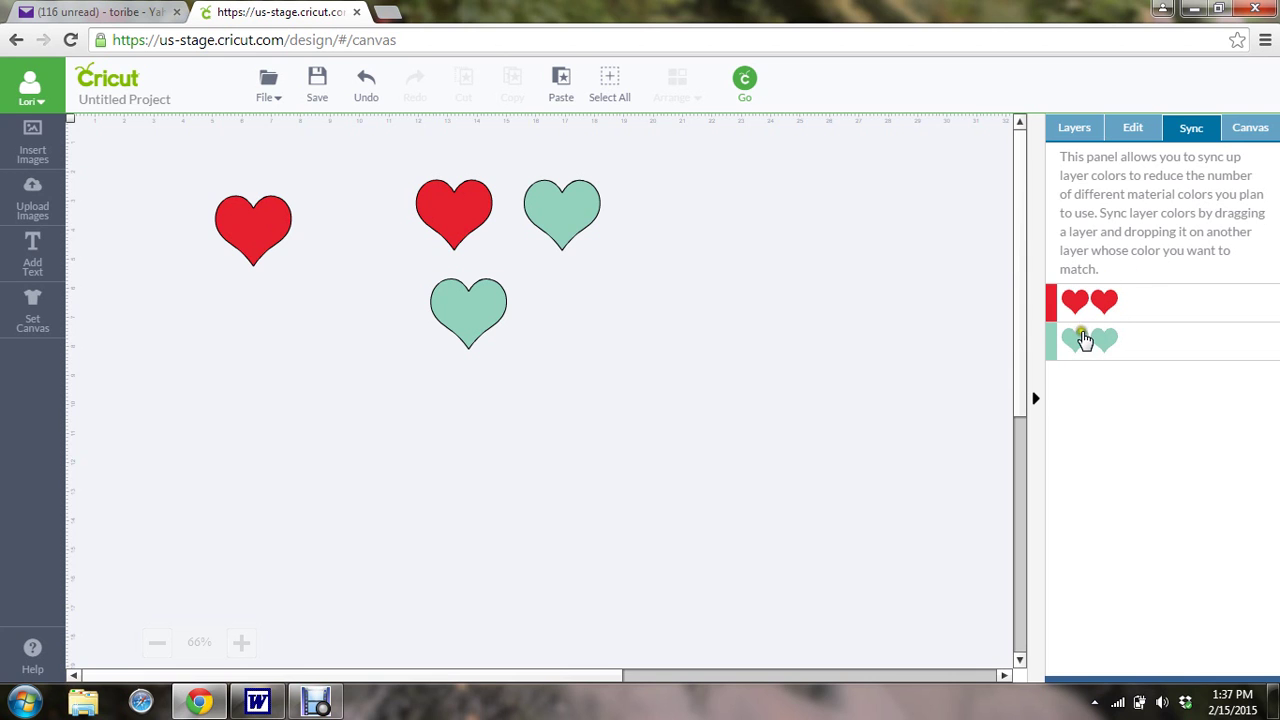
# - Preview the cutting mats, switch between the jade and red mats, and return to the canvas without purchasing
pyautogui.click(745, 82)
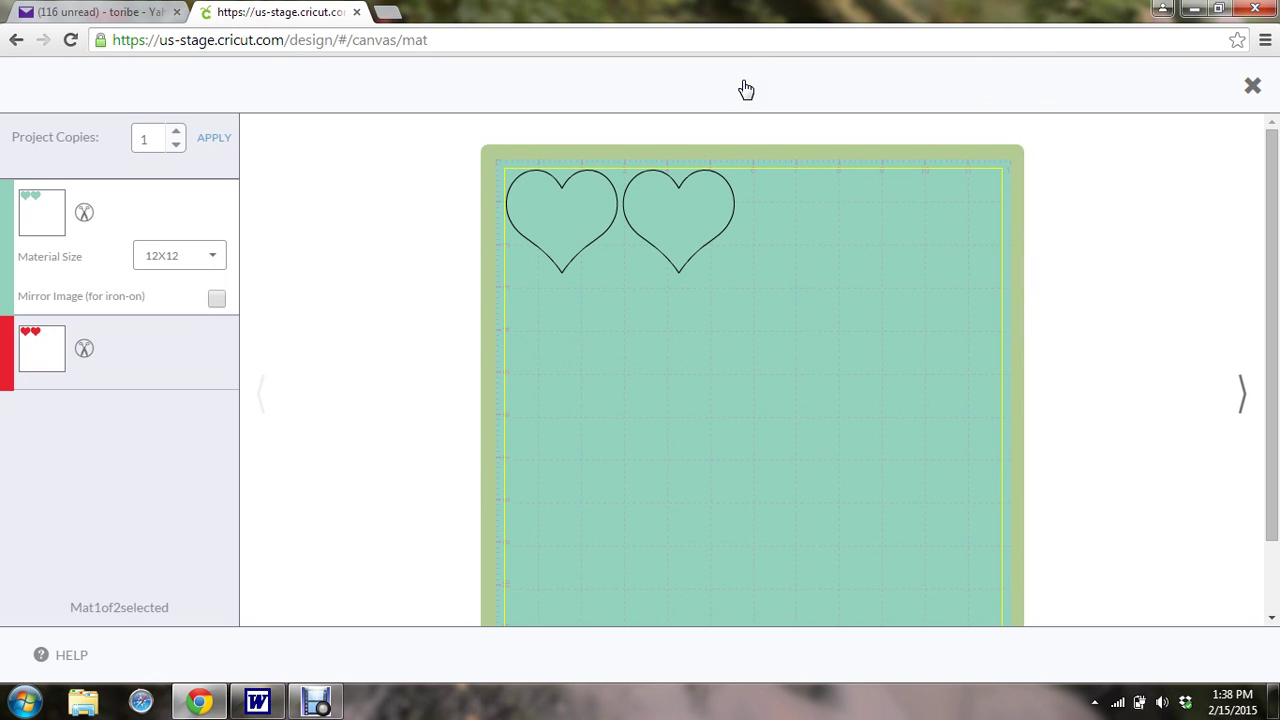
pyautogui.click(449, 226)
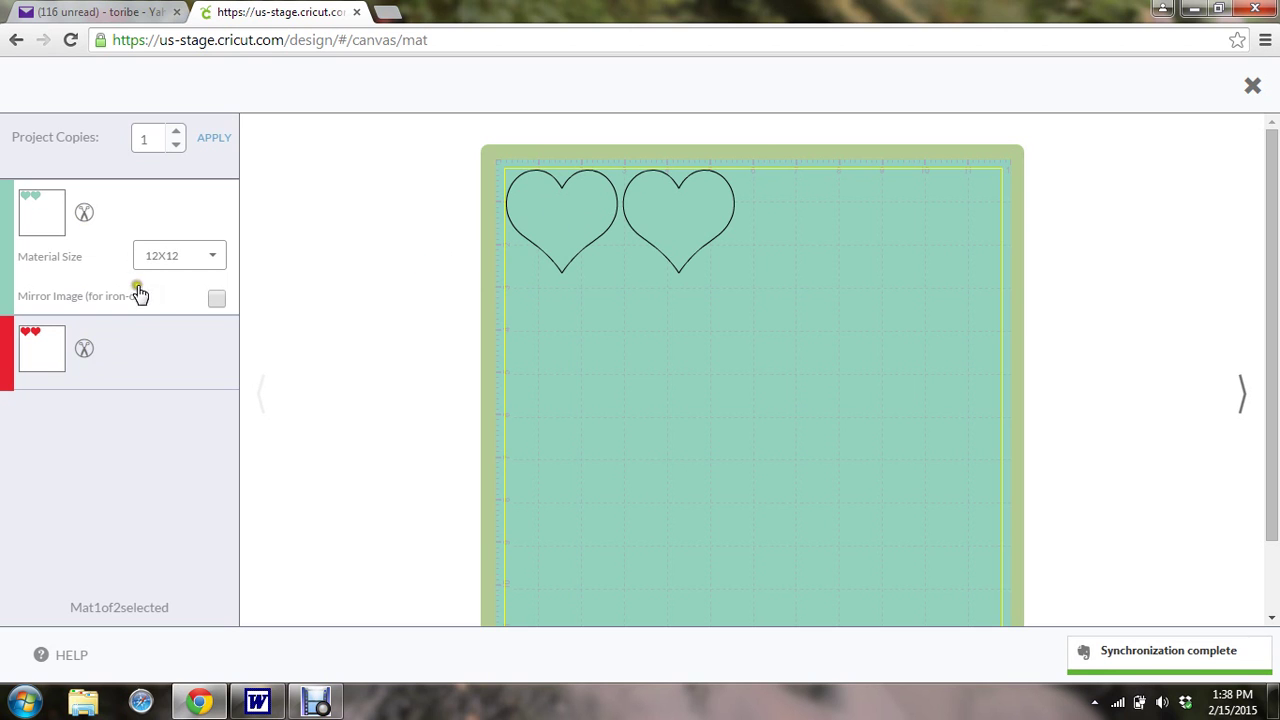
pyautogui.click(178, 262)
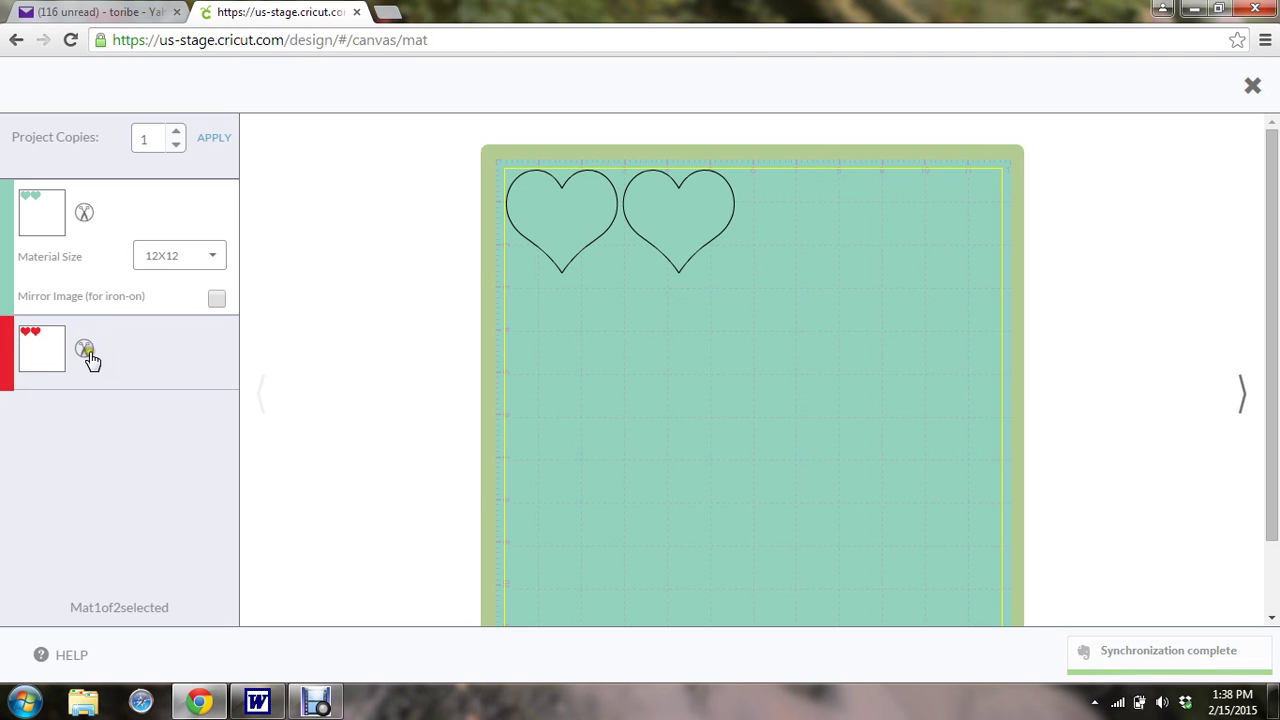
pyautogui.click(48, 349)
pyautogui.click(306, 300)
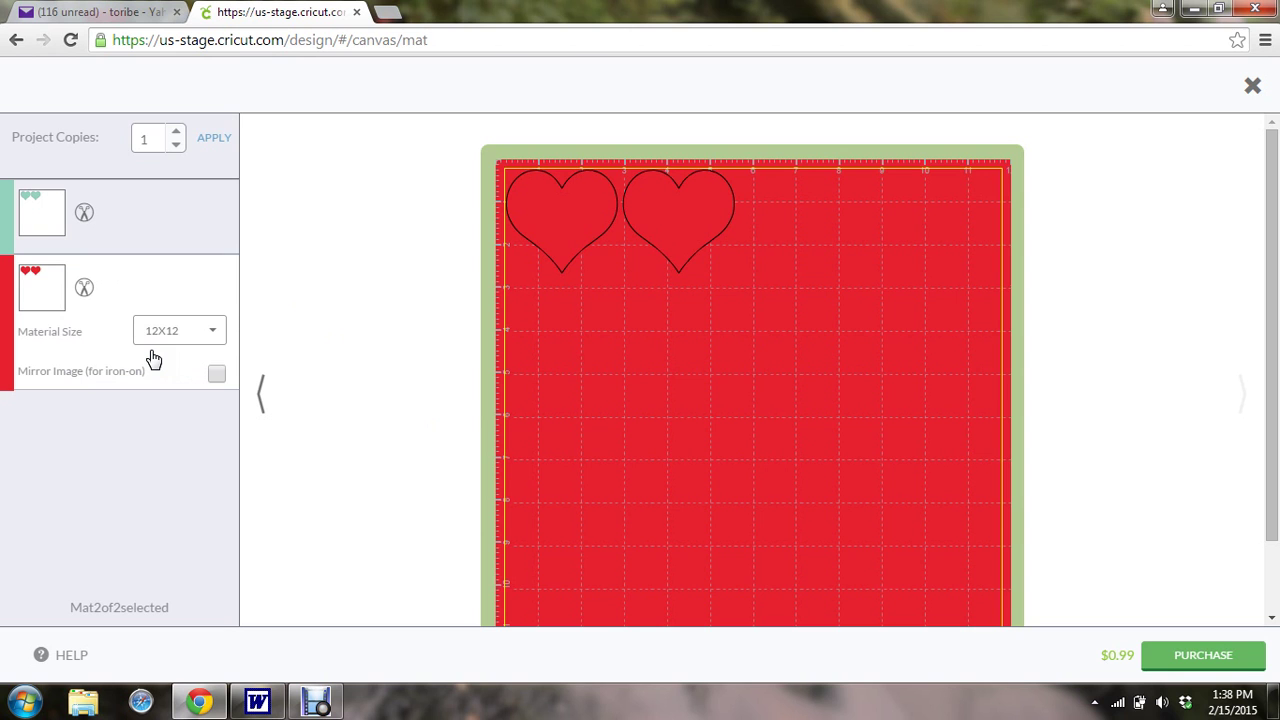
pyautogui.click(262, 394)
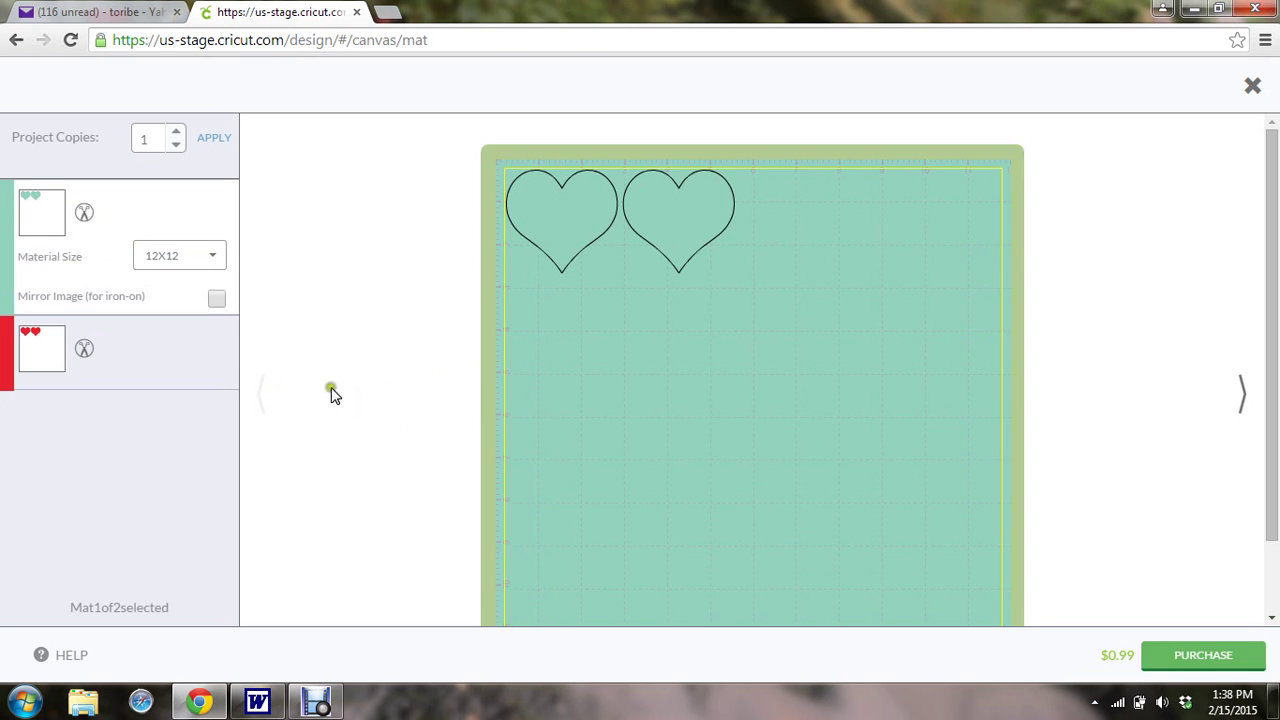
pyautogui.click(1238, 394)
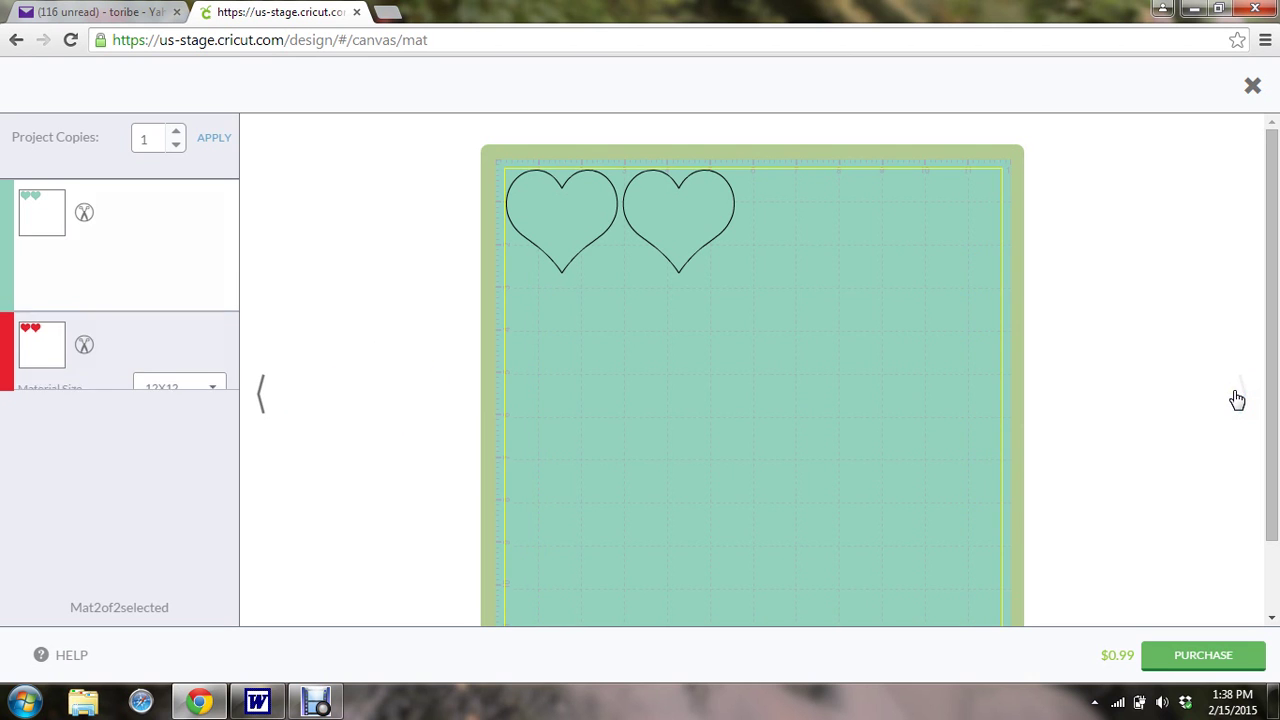
pyautogui.click(260, 394)
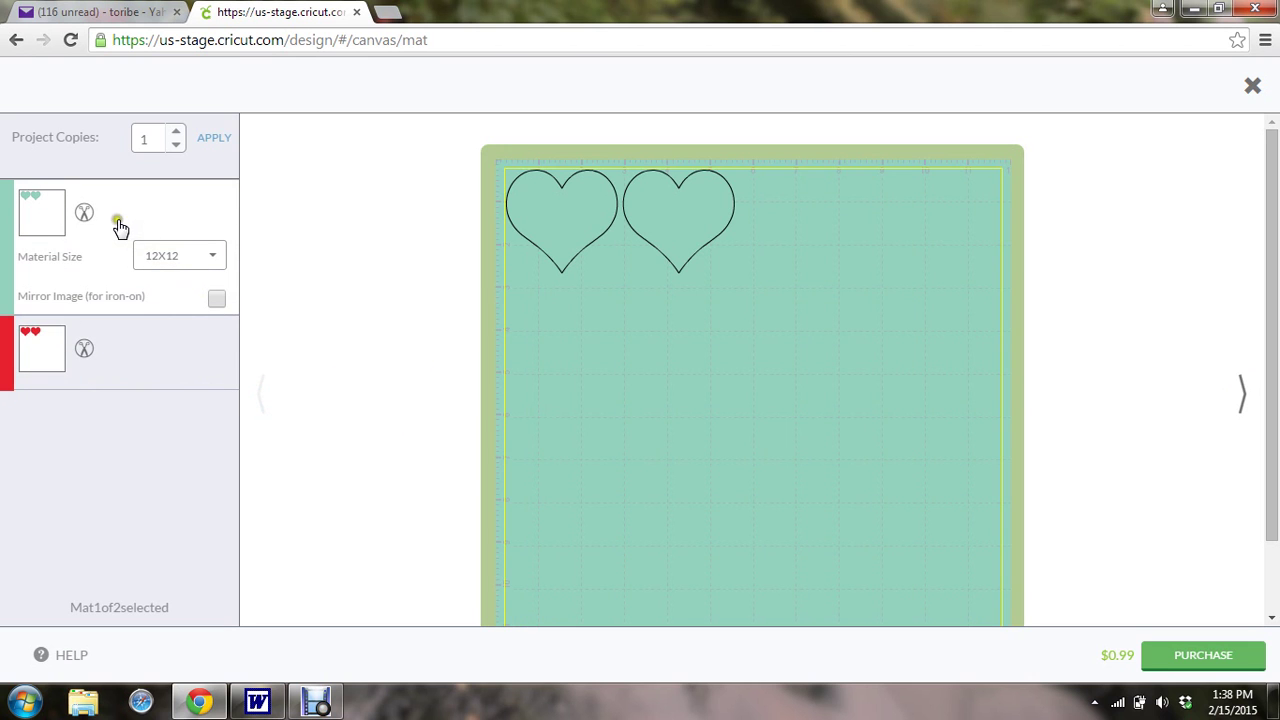
pyautogui.click(109, 350)
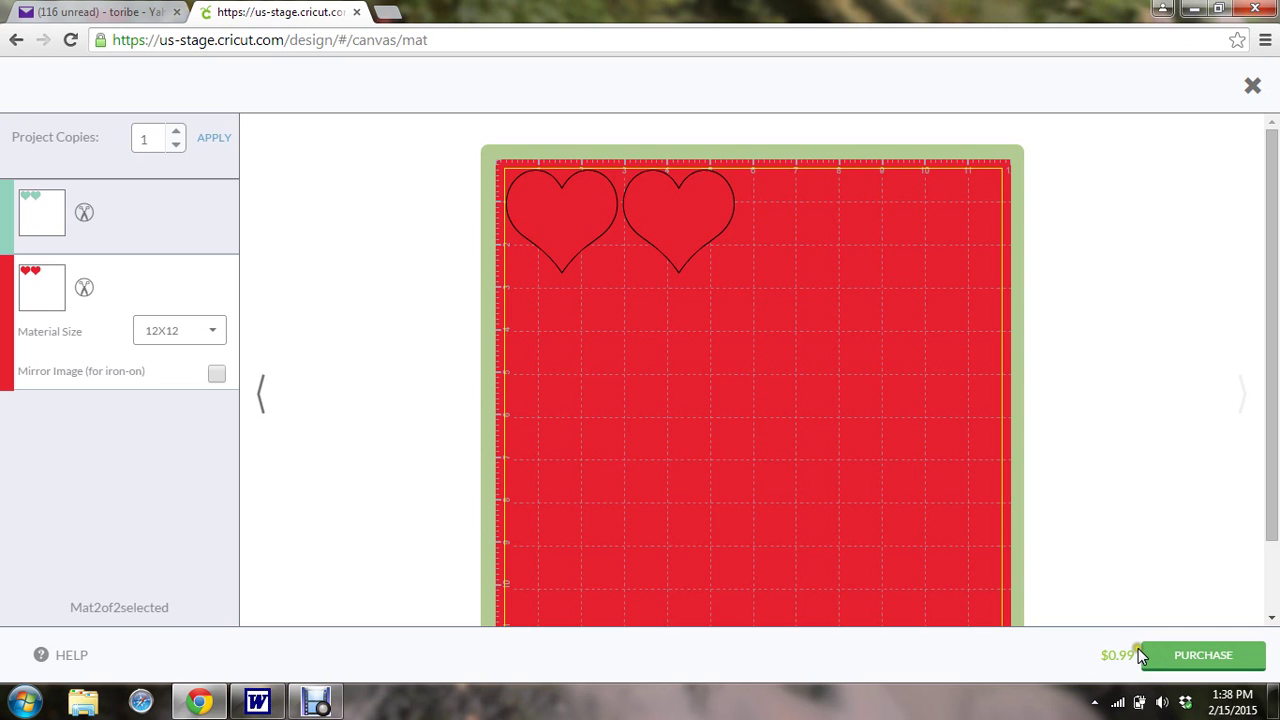
pyautogui.click(1251, 86)
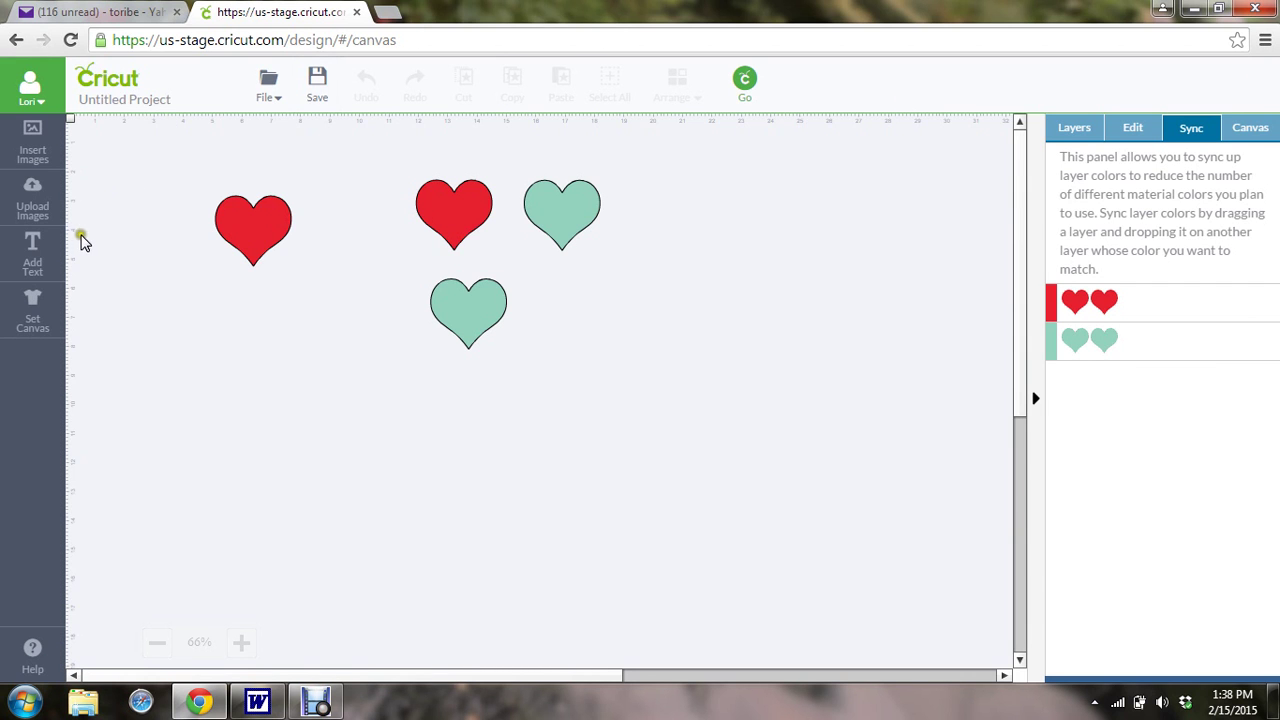
# - Open the canvas settings and view the type choices for the blank canvas
pyautogui.click(1248, 136)
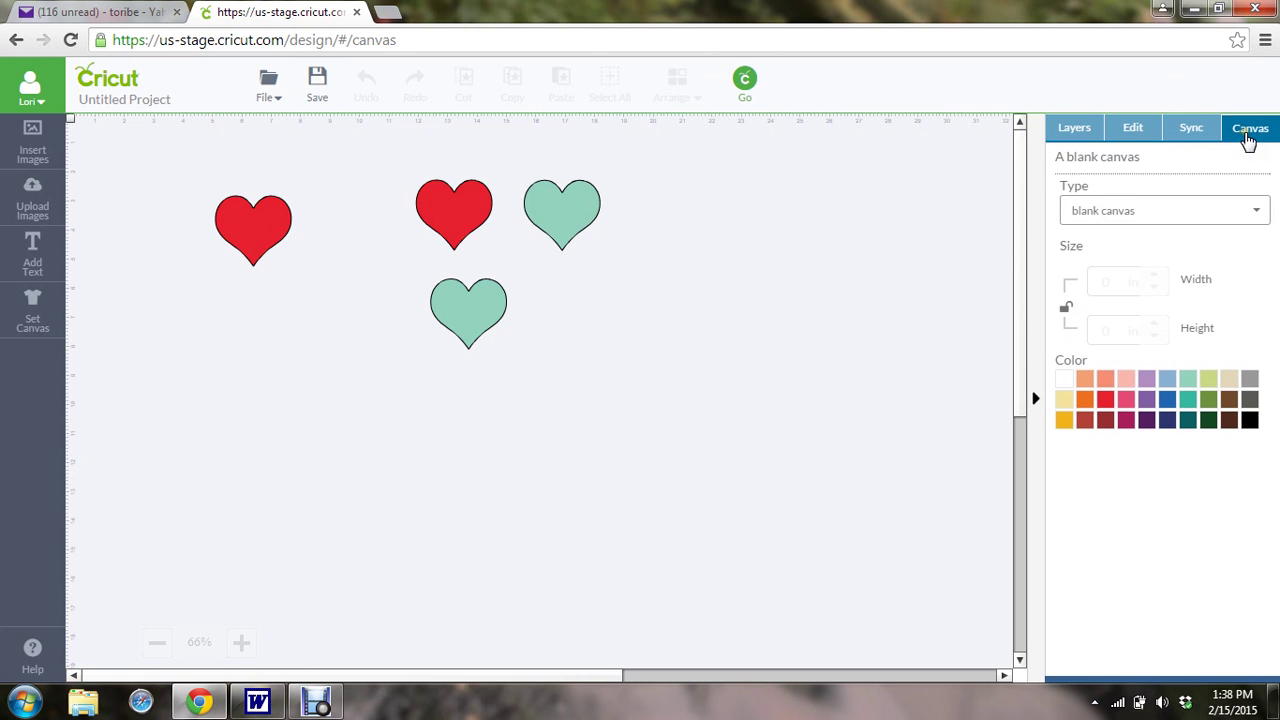
pyautogui.click(1257, 215)
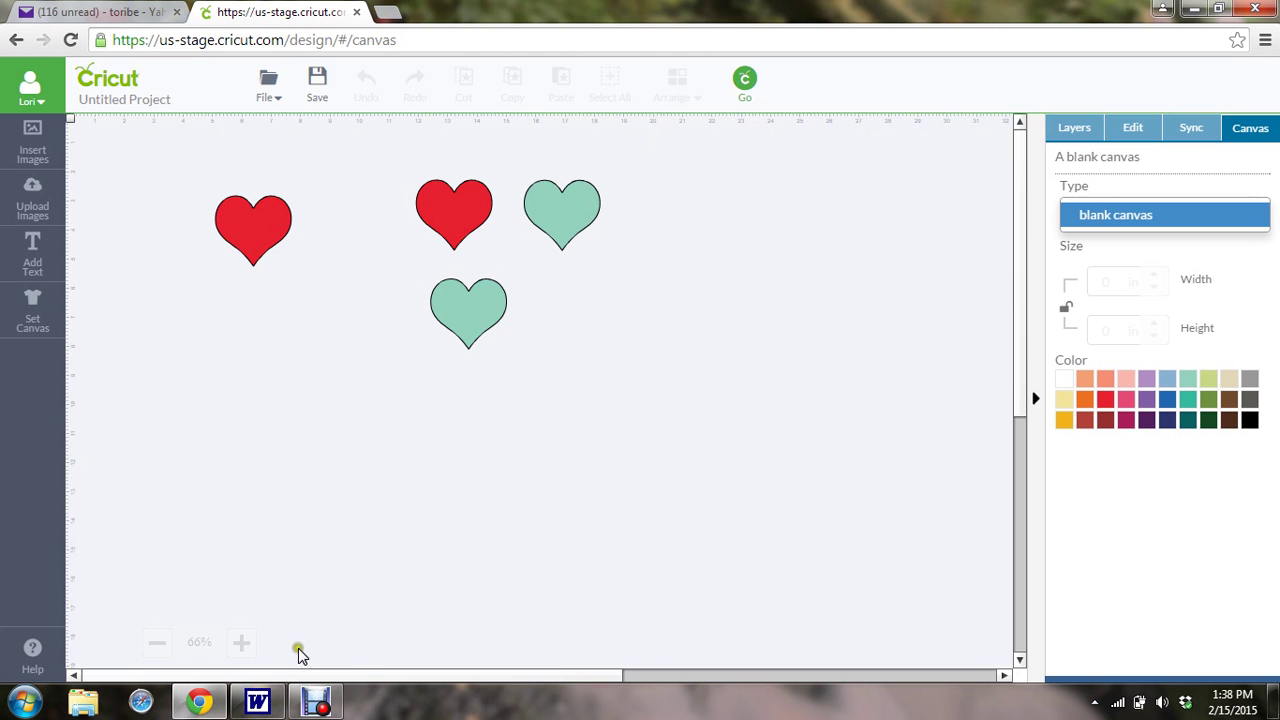
pyautogui.click(316, 703)
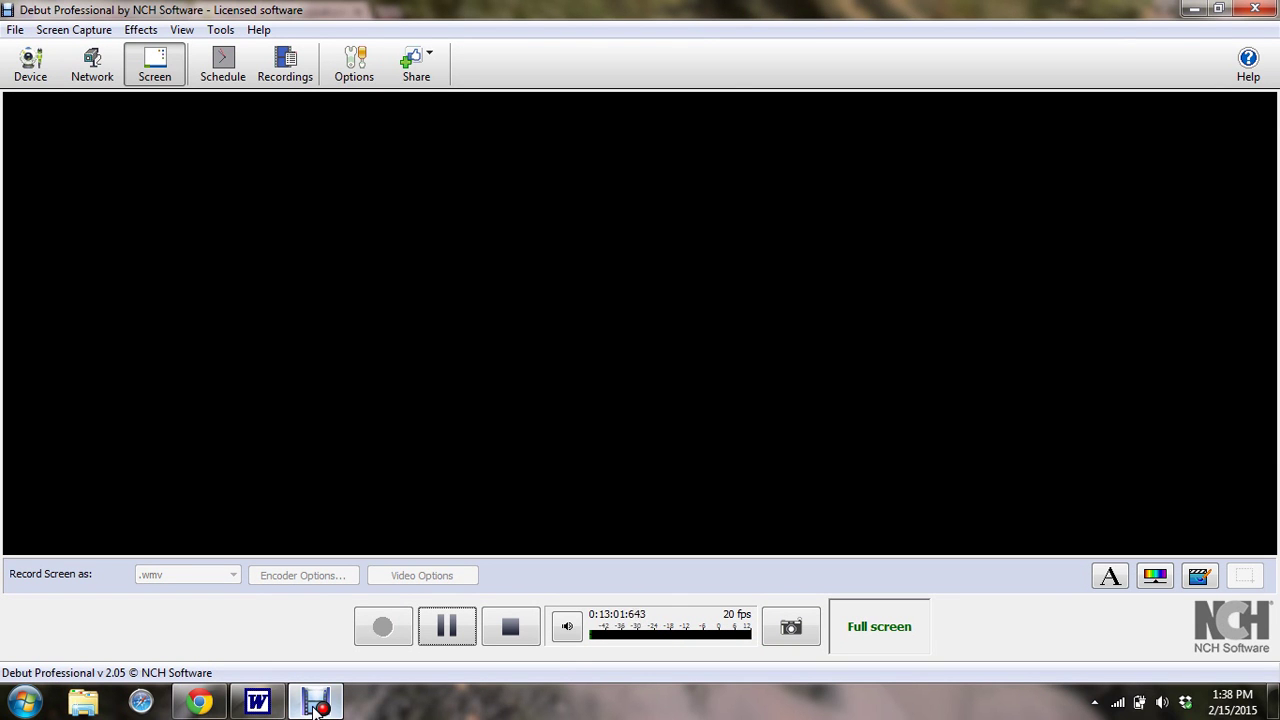